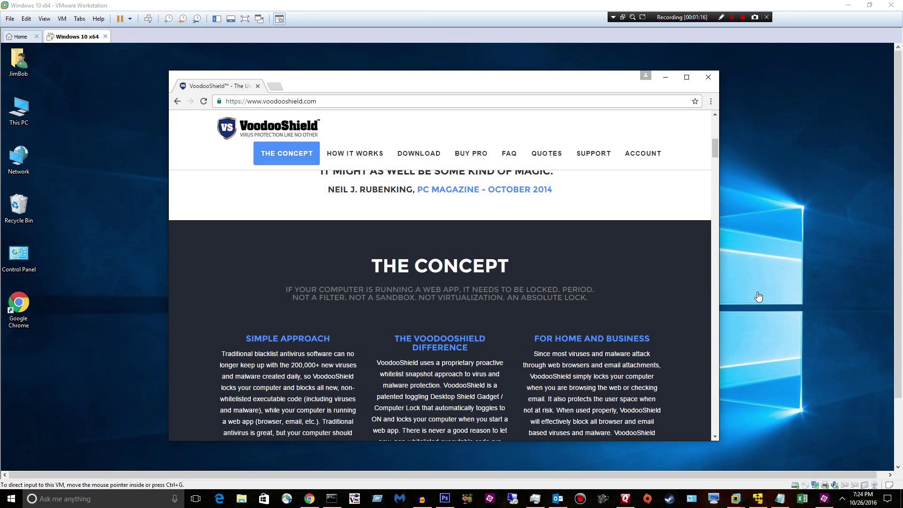
# Step: Scroll the voodooshield.com page in the VM's Chrome down to The Concept section
pyautogui.click(715, 146)
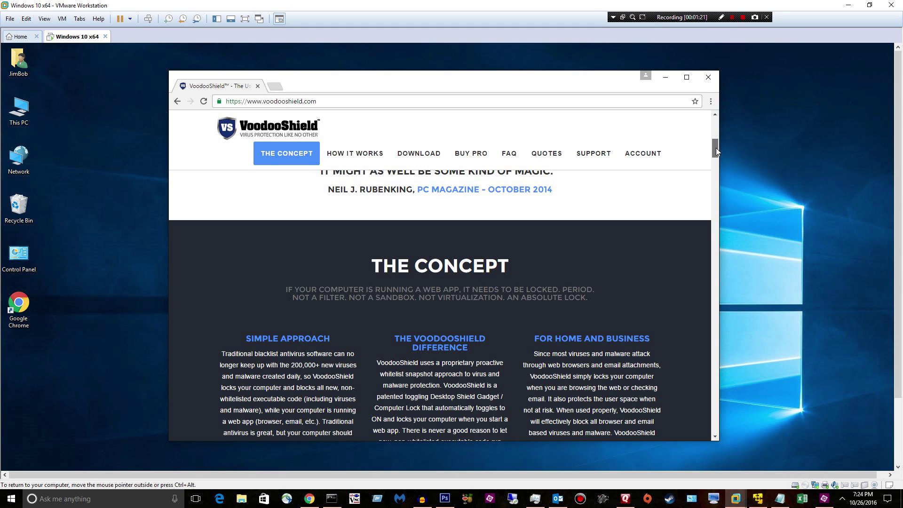
pyautogui.moveTo(715, 147); pyautogui.dragTo(711, 153)
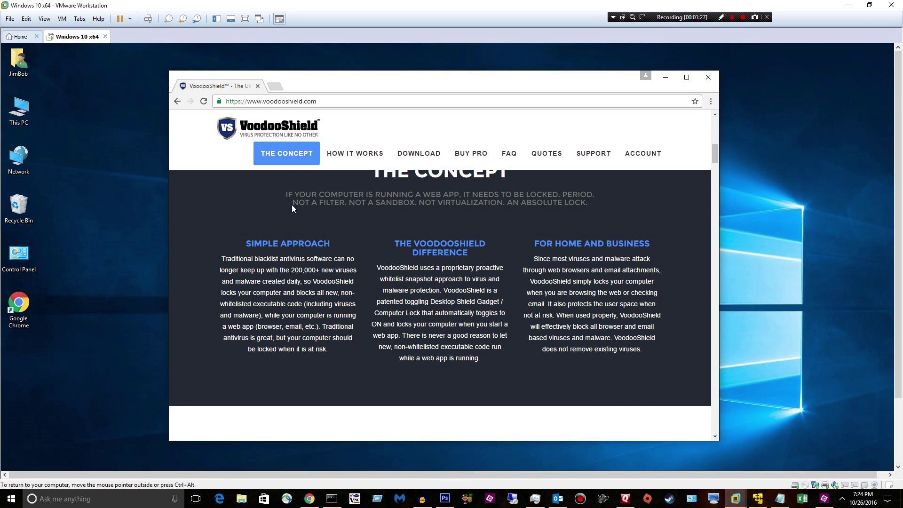
pyautogui.moveTo(716, 156); pyautogui.dragTo(713, 151)
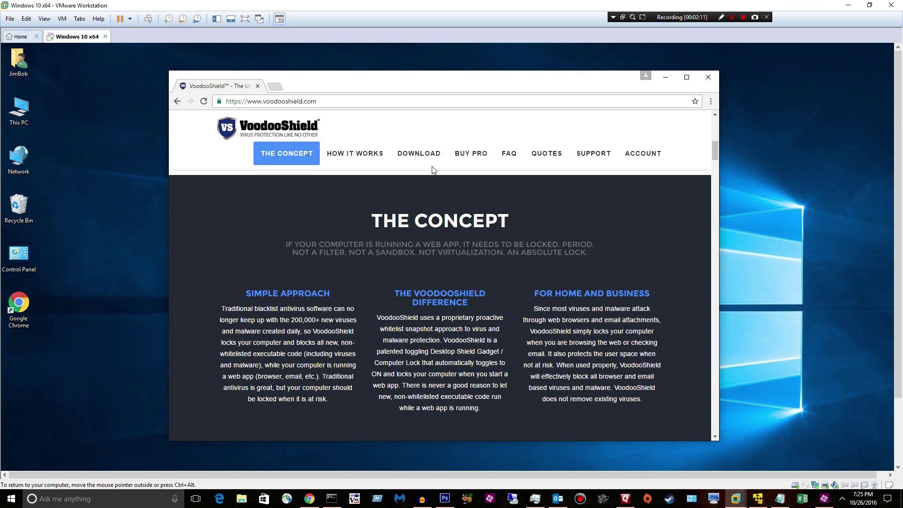
# Step: Download InstallVoodooShield.exe (VS 3.45 Free) and keep it past Chrome's harmful-file warning
pyautogui.click(418, 154)
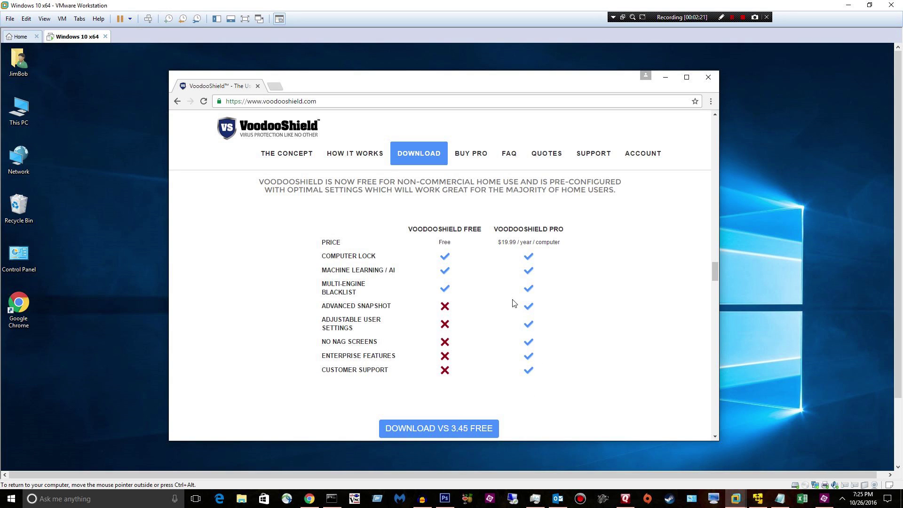
pyautogui.click(427, 435)
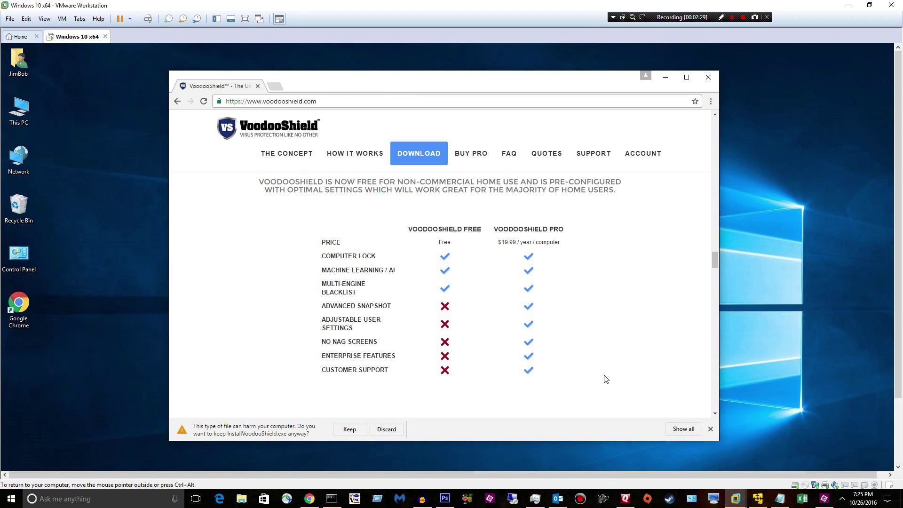
pyautogui.click(343, 430)
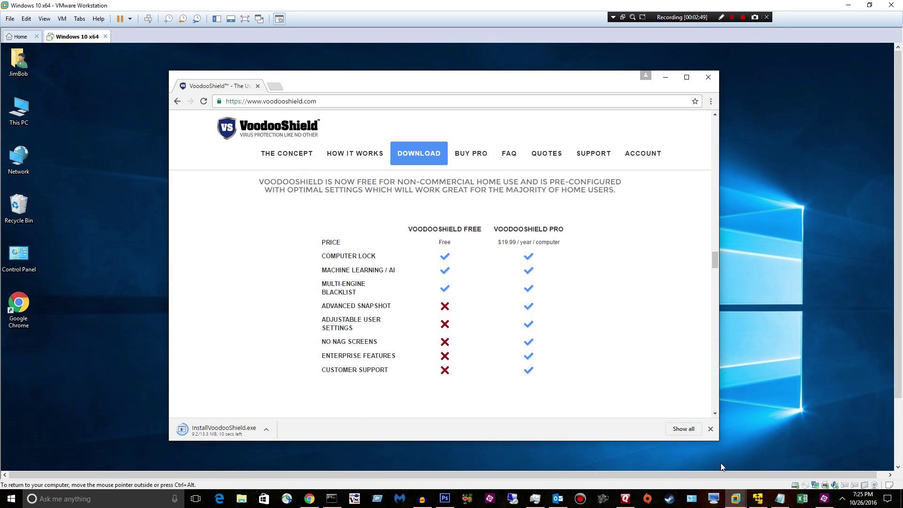
# Step: Check the Downloads folder, selecting all six sample files, then return to Chrome
pyautogui.click(758, 499)
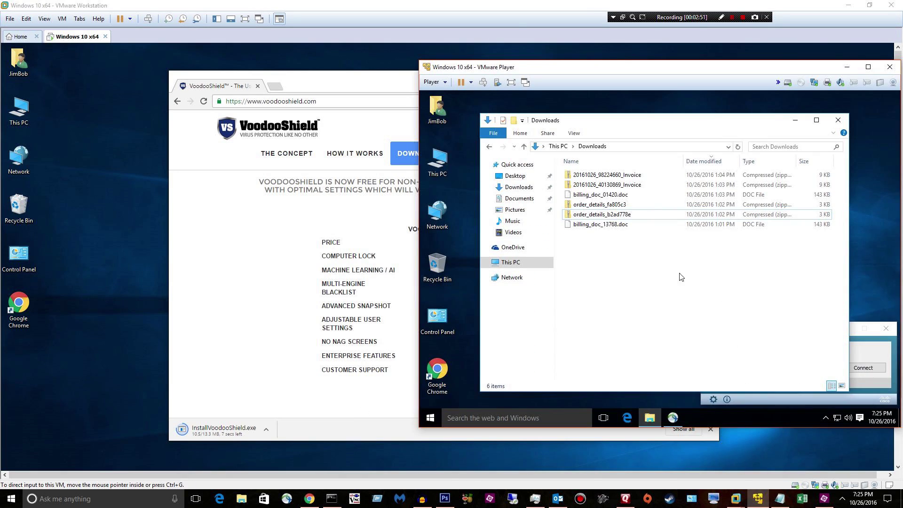
pyautogui.moveTo(684, 270); pyautogui.dragTo(647, 278)
pyautogui.click(221, 318)
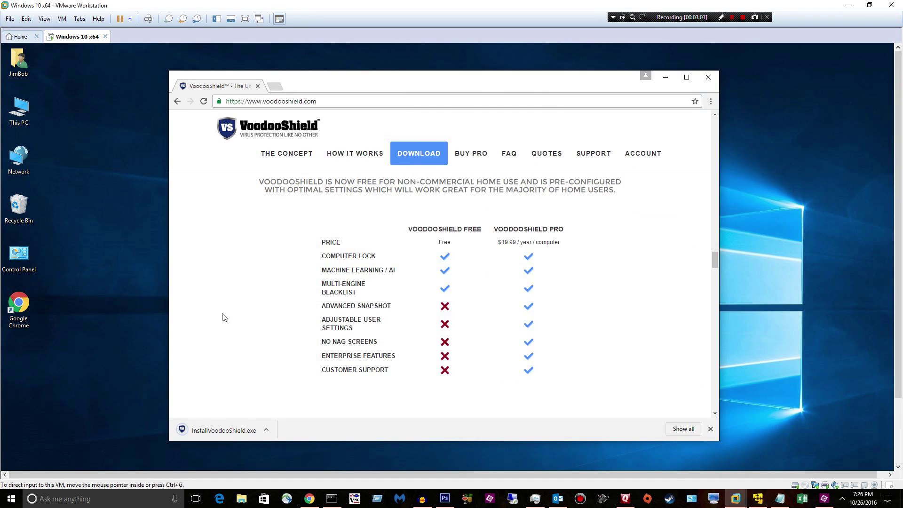
# Step: Run InstallVoodooShield.exe, approve UAC, accept the license, finish setup, and minimise Chrome
pyautogui.click(204, 430)
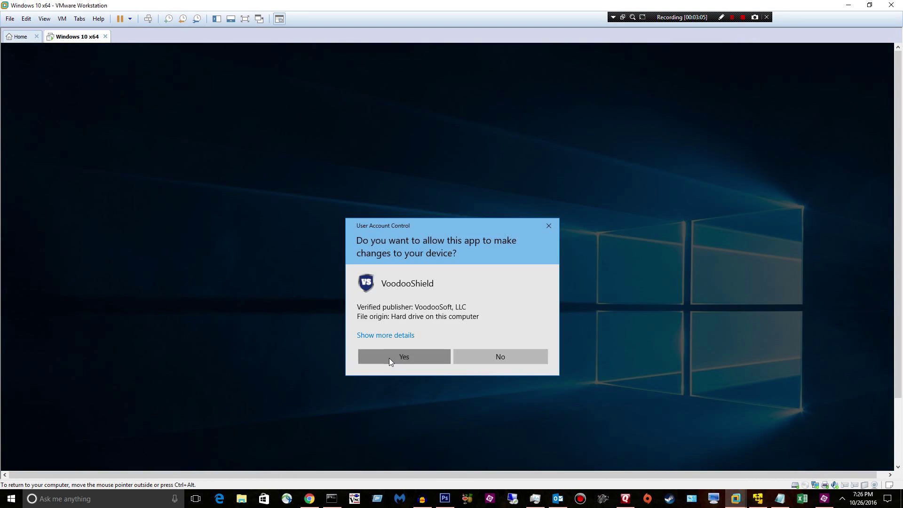
pyautogui.click(388, 357)
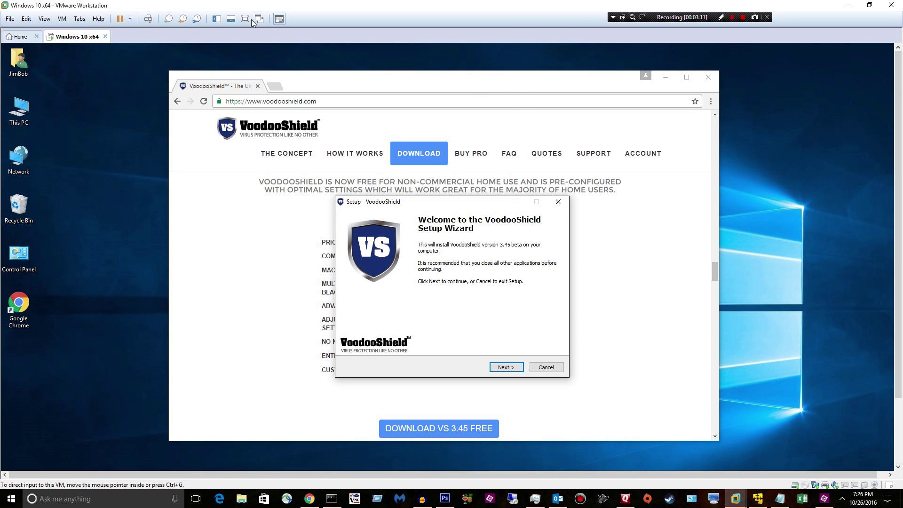
pyautogui.click(510, 371)
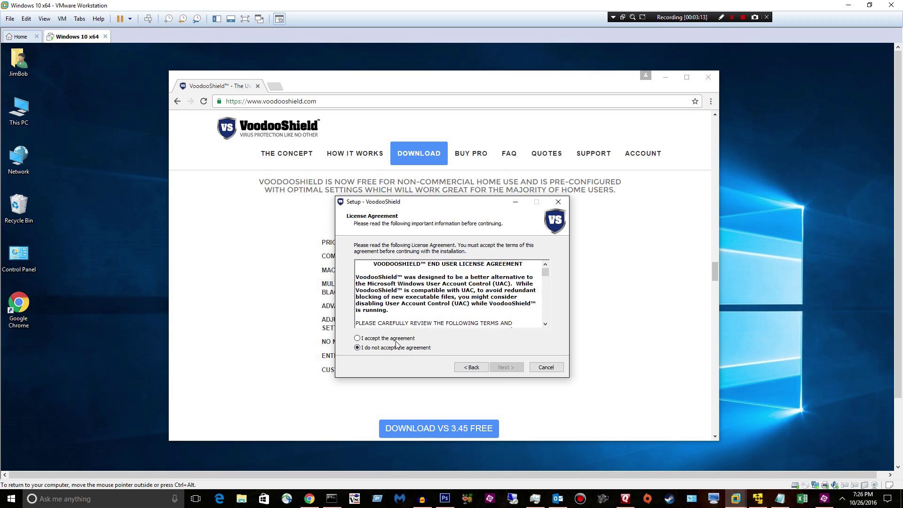
pyautogui.click(396, 340)
pyautogui.click(517, 367)
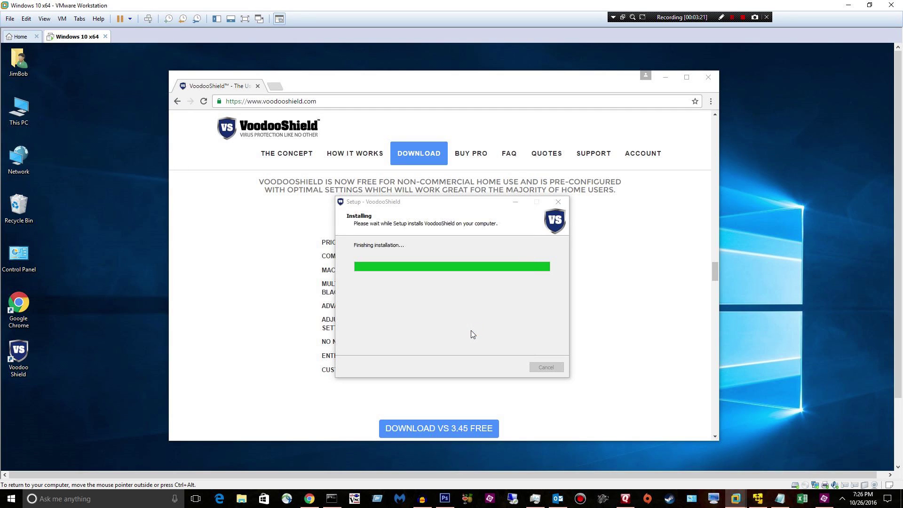
pyautogui.click(511, 372)
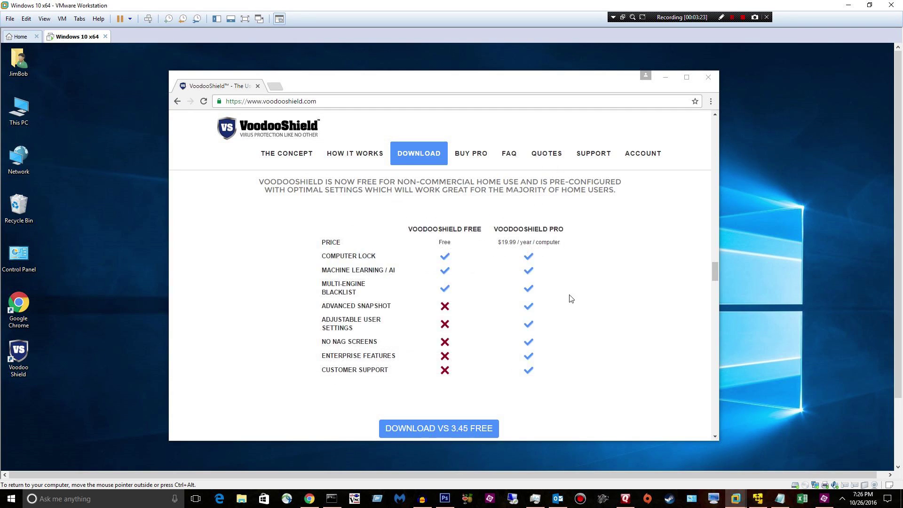
pyautogui.click(664, 76)
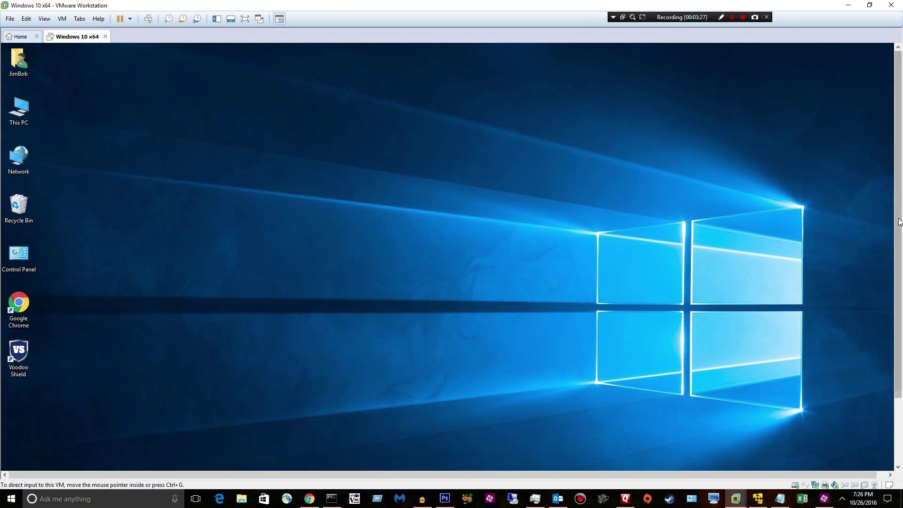
# Step: Switch the VM to full screen and pick Application Whitelisting Mode as the initial mode
pyautogui.click(259, 19)
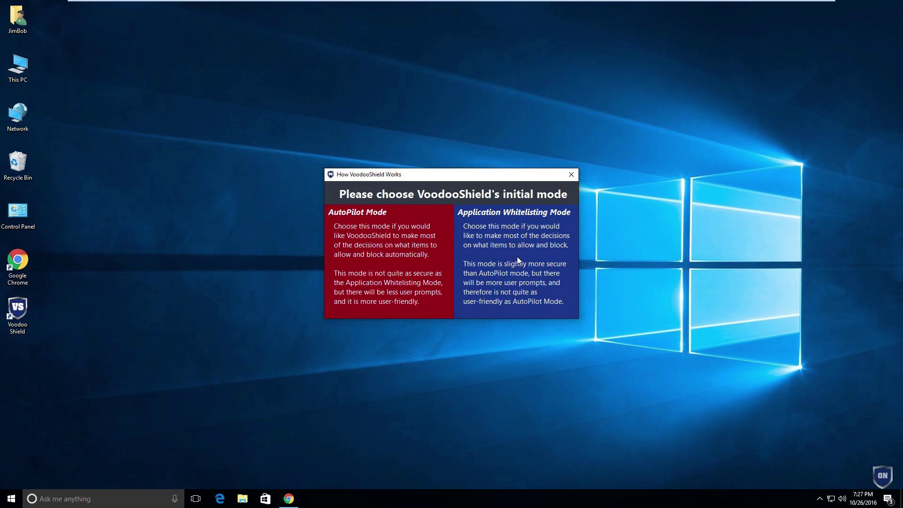
pyautogui.click(518, 256)
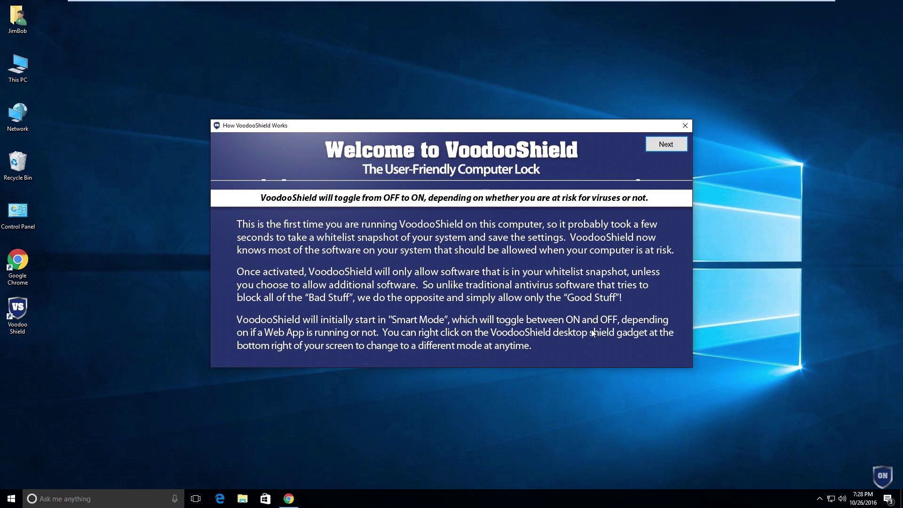
# Step: Page through the How VoodooShield Works walkthrough, close it, and bring Chrome back up
pyautogui.click(657, 144)
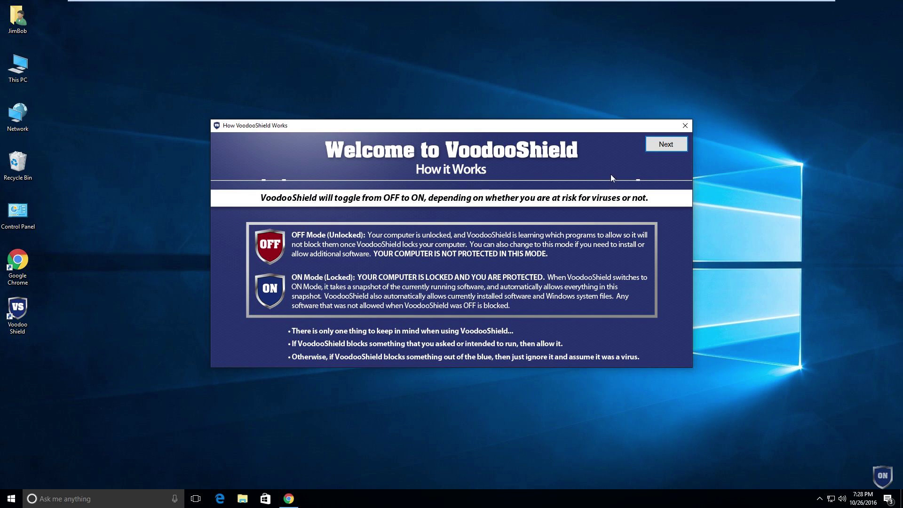
pyautogui.click(658, 147)
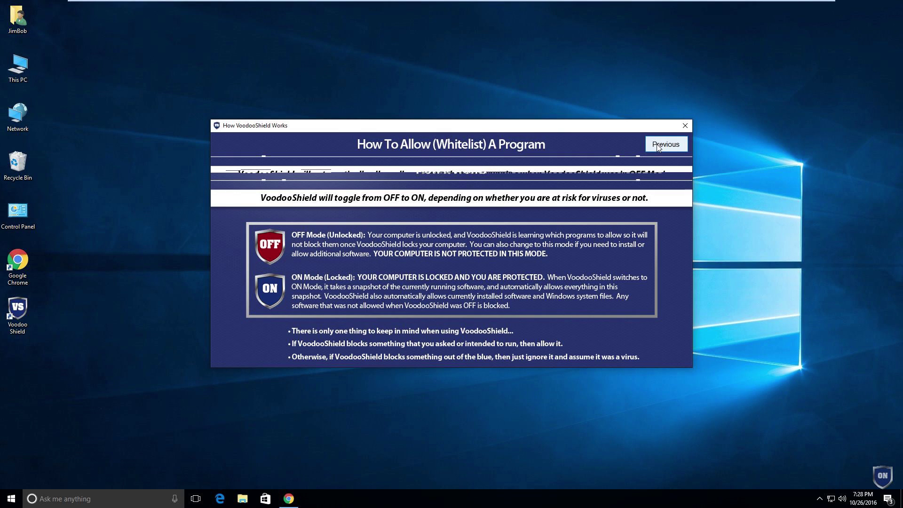
pyautogui.click(657, 144)
pyautogui.click(685, 125)
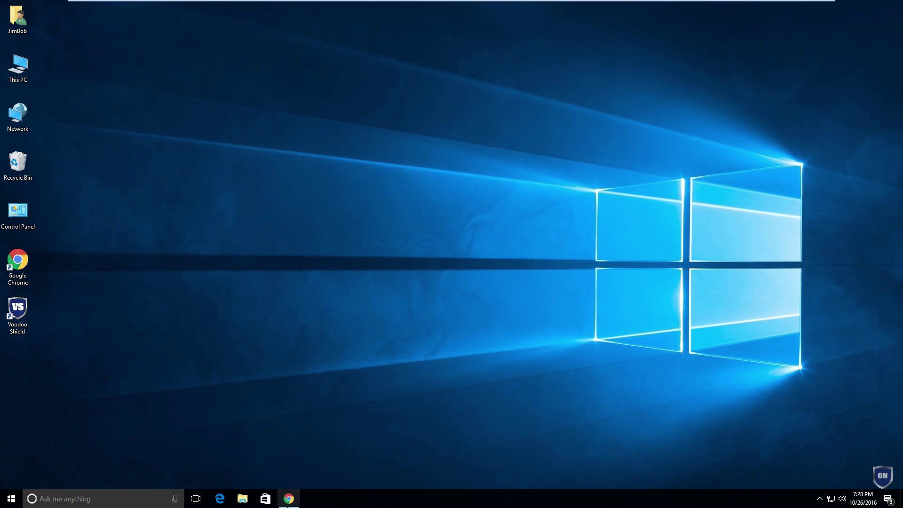
pyautogui.click(289, 499)
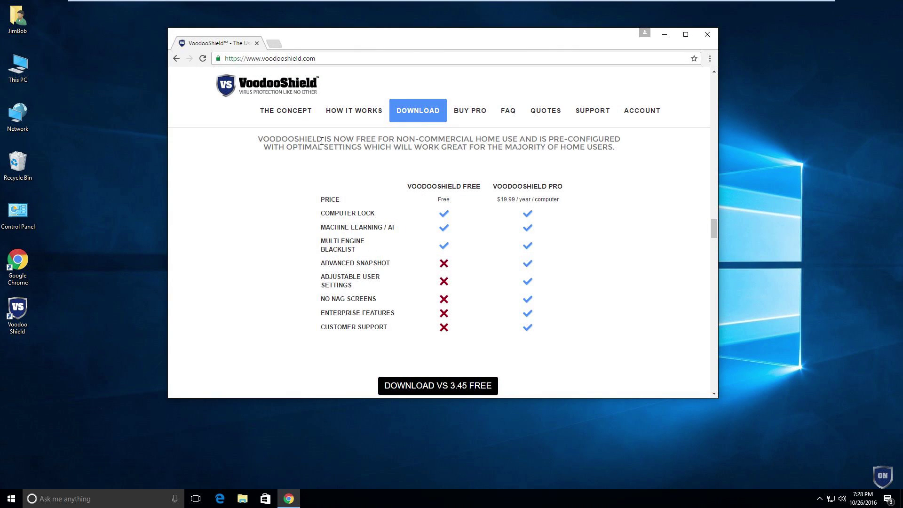
# Step: Close Chrome, view the shield gadget's modes list, dismiss it, and restore VM full screen
pyautogui.click(706, 34)
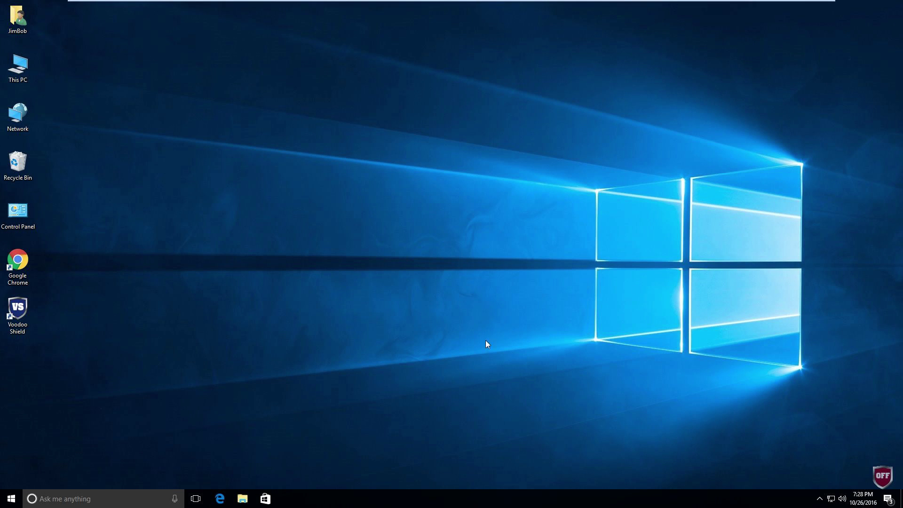
pyautogui.rightClick(882, 477)
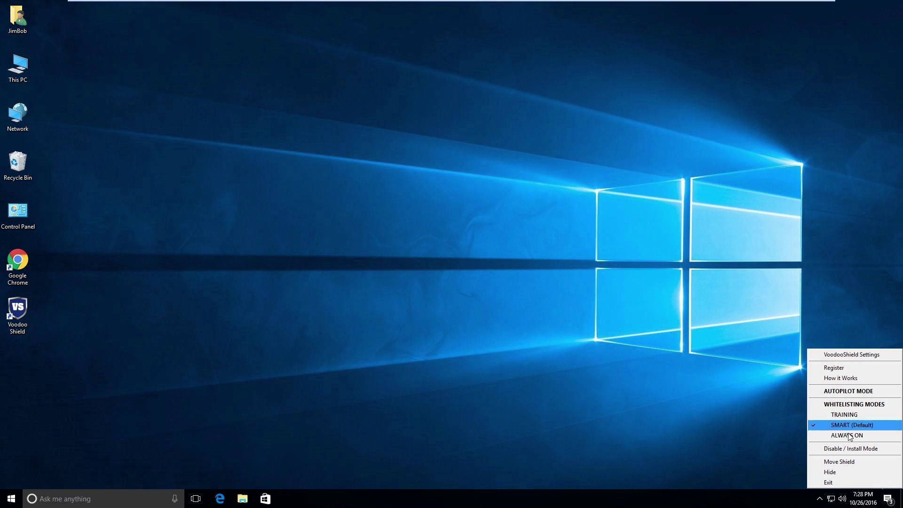
pyautogui.click(723, 450)
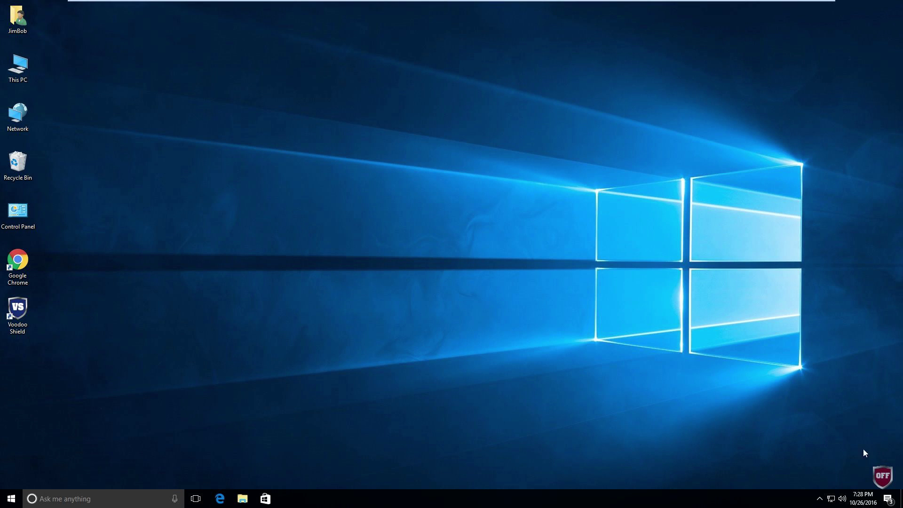
pyautogui.moveTo(771, 10)
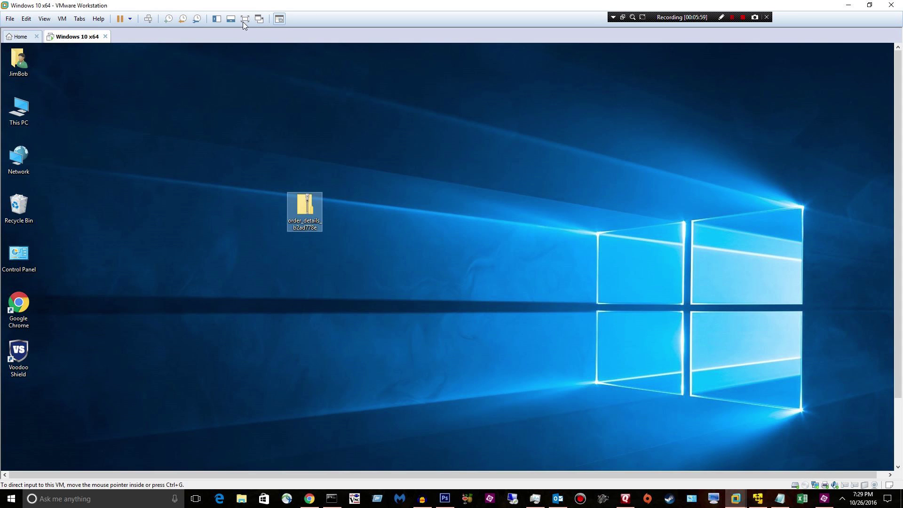
pyautogui.click(244, 19)
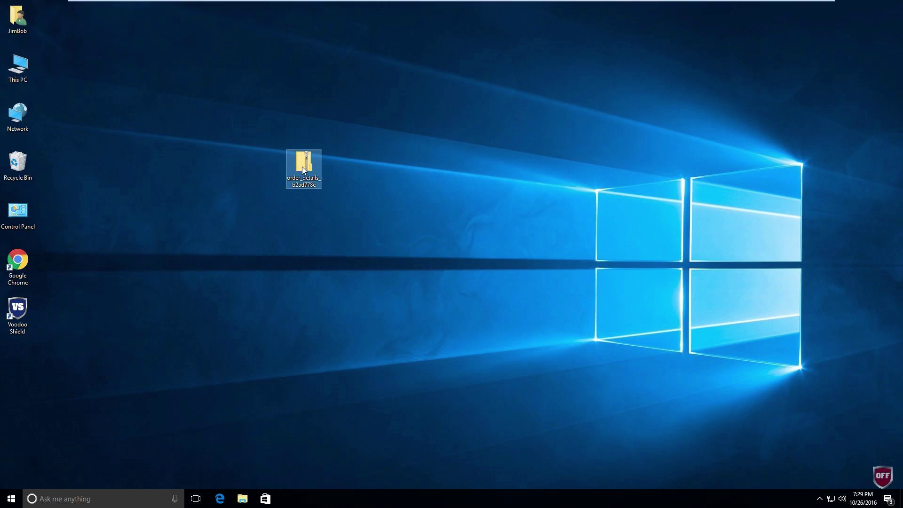
# Step: Move the order_details_b2ad778e zip to mid-desktop, VoodooShield-scan it, and dismiss the 12/56 alert
pyautogui.moveTo(301, 164); pyautogui.dragTo(434, 171)
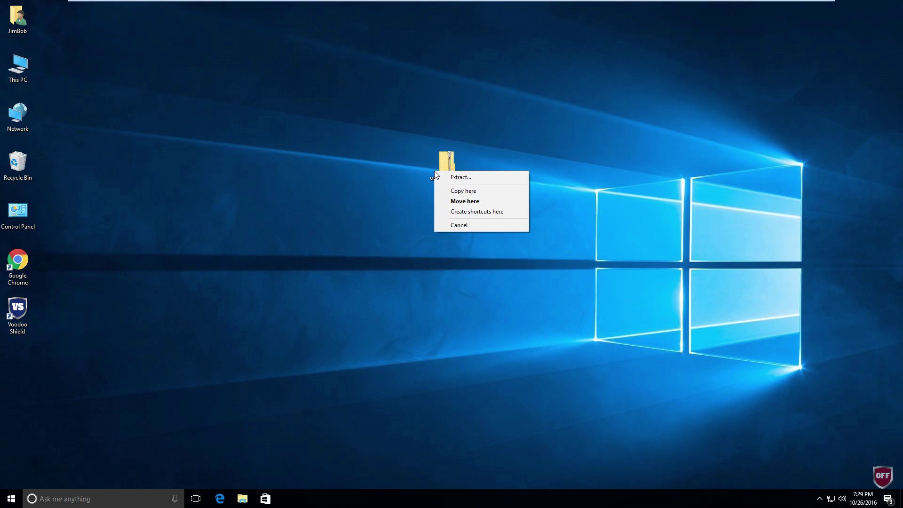
pyautogui.click(443, 160)
pyautogui.rightClick(444, 161)
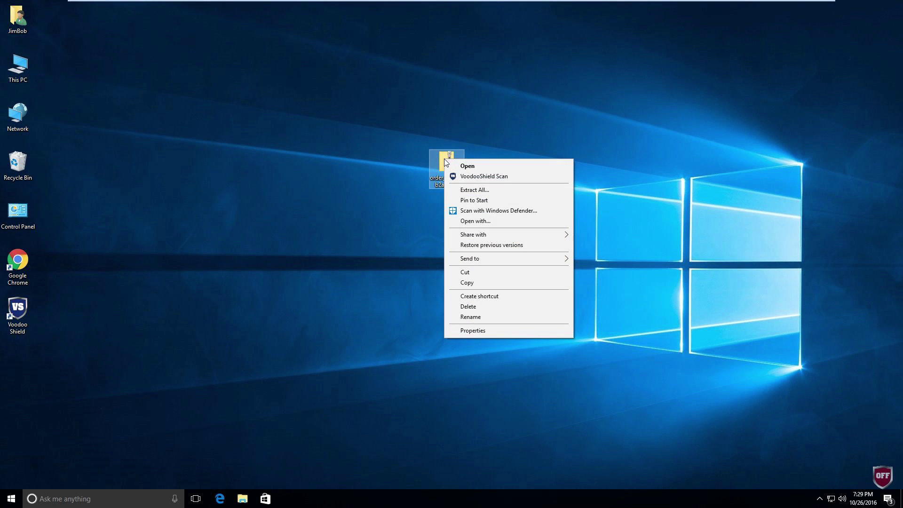
pyautogui.click(461, 176)
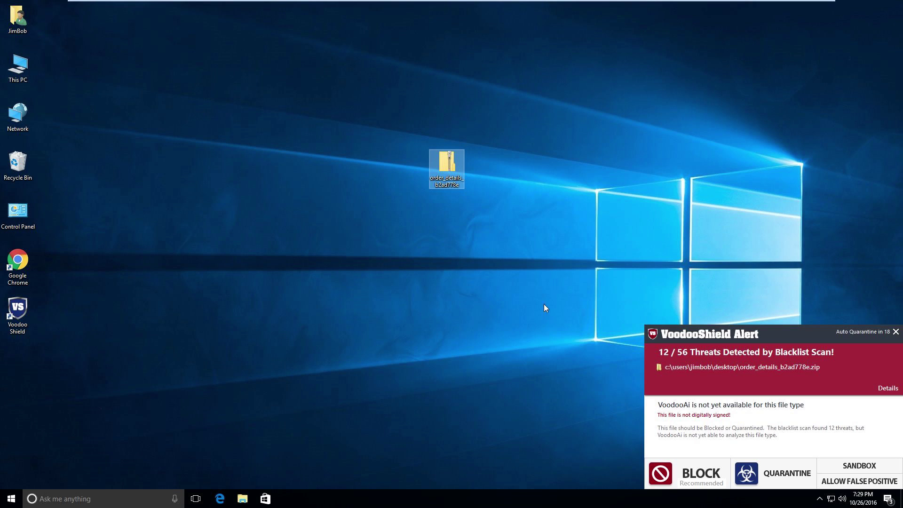
pyautogui.click(895, 330)
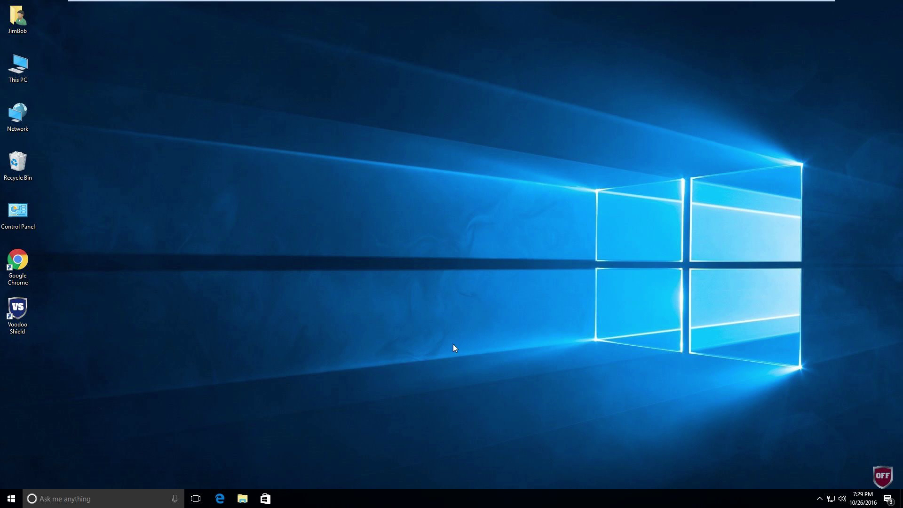
# Step: Leave full screen and copy billing_doc_01420.doc from the sample VM onto the test desktop
pyautogui.moveTo(733, 2)
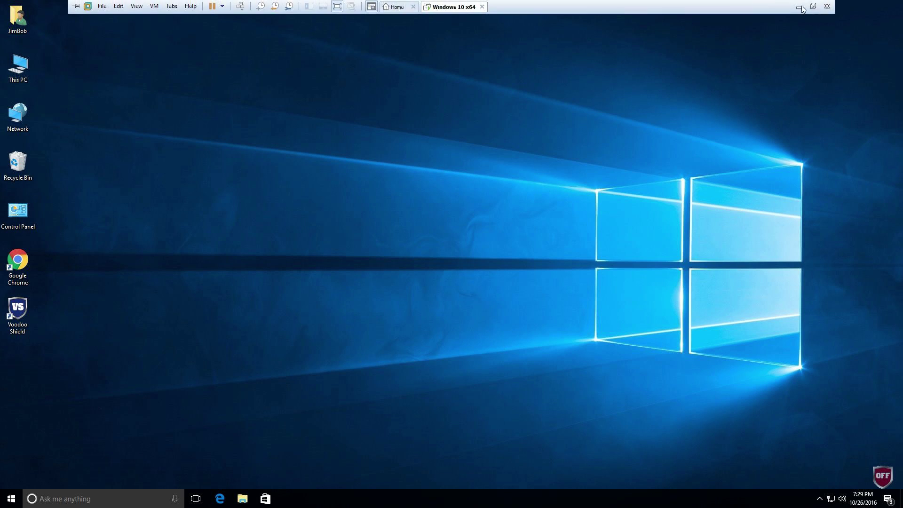
pyautogui.click(815, 7)
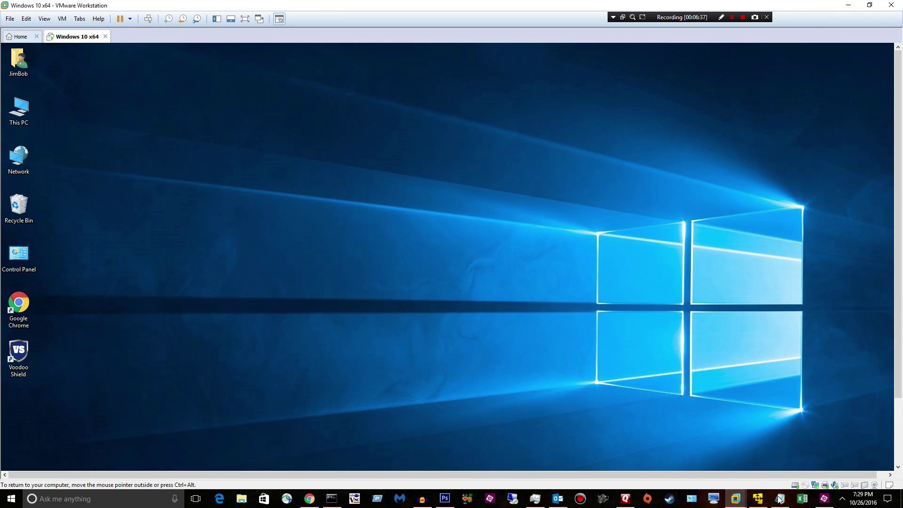
pyautogui.click(757, 498)
pyautogui.moveTo(693, 388); pyautogui.dragTo(588, 195)
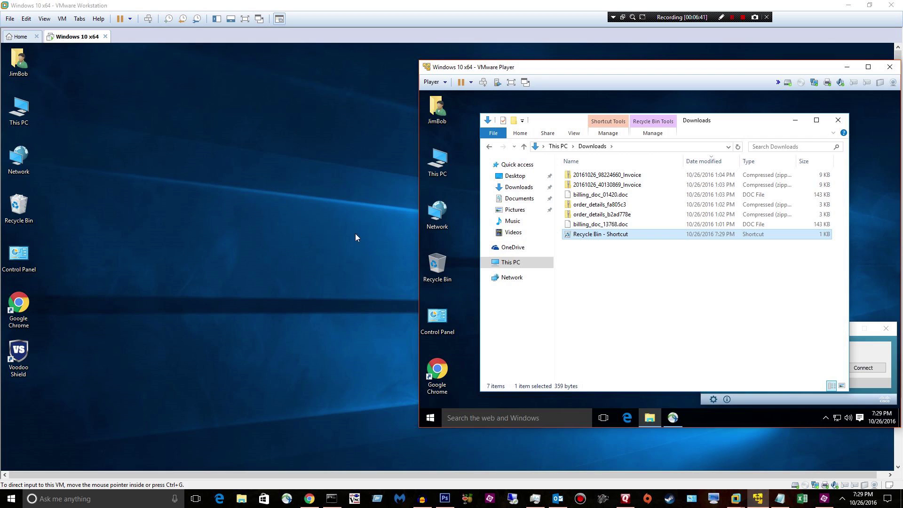
pyautogui.moveTo(593, 195); pyautogui.dragTo(163, 209)
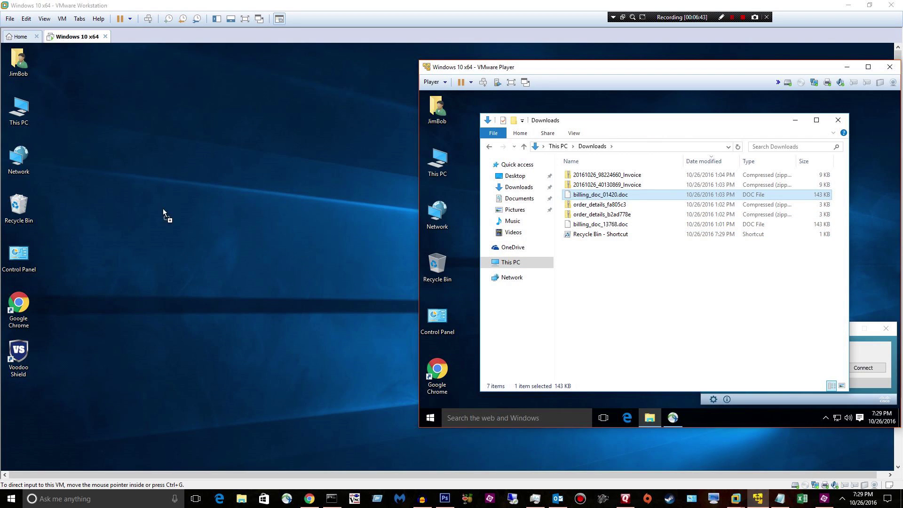
pyautogui.moveTo(264, 216); pyautogui.dragTo(263, 216)
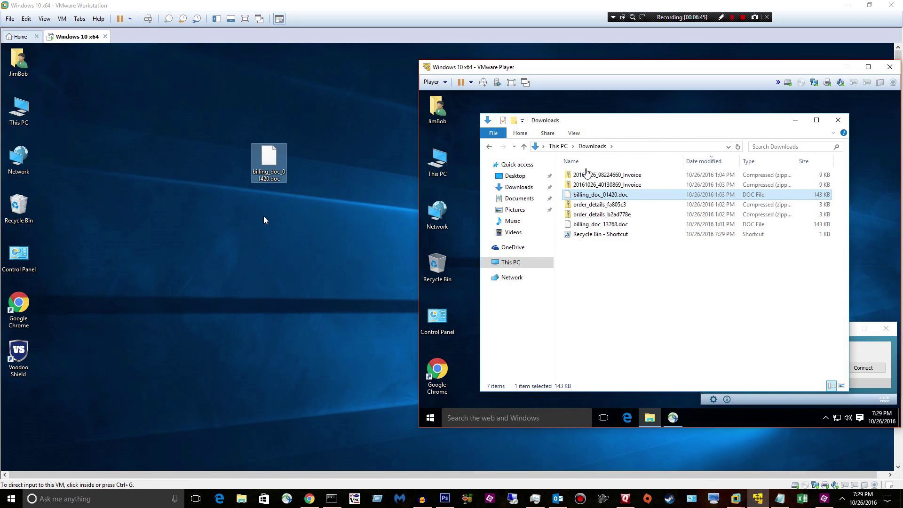
# Step: Copy both 20161026 Invoice zips and order_details_b2ad778e across, then return to full screen
pyautogui.moveTo(600, 178); pyautogui.dragTo(308, 249)
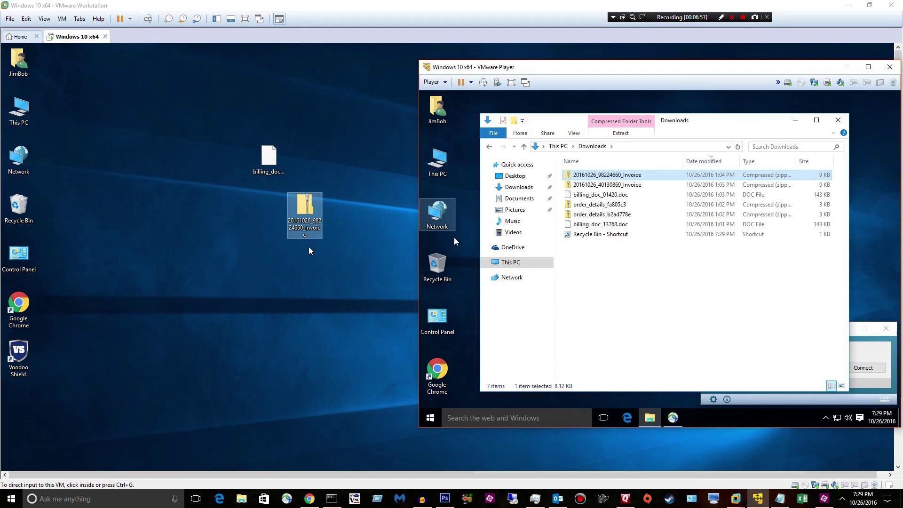
pyautogui.moveTo(606, 184); pyautogui.dragTo(219, 303)
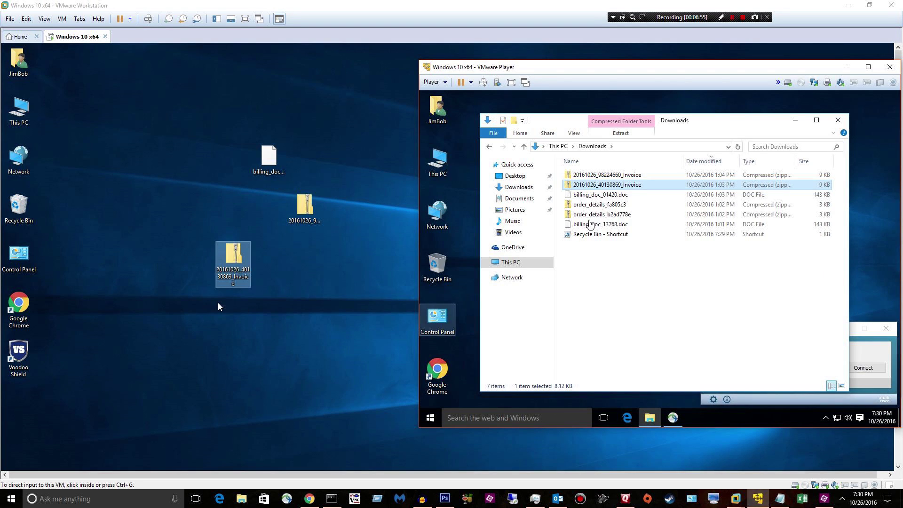
pyautogui.moveTo(594, 215); pyautogui.dragTo(302, 306)
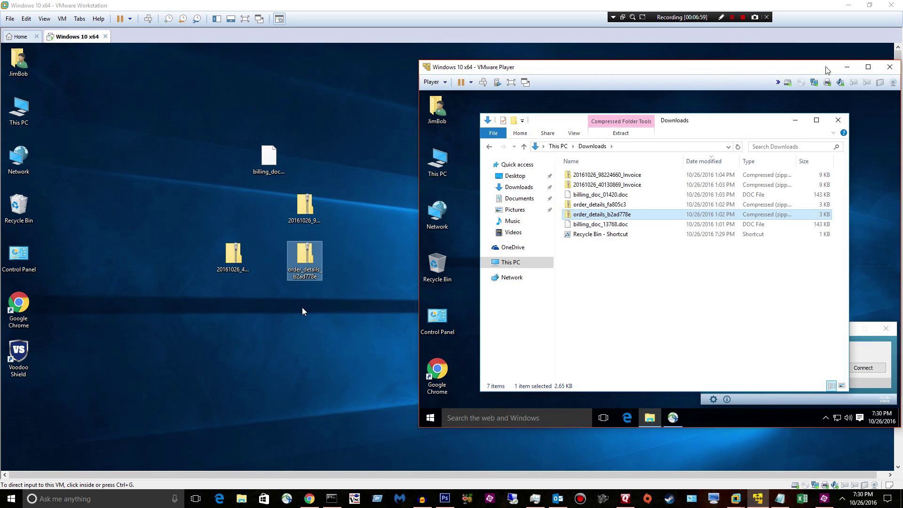
pyautogui.click(846, 67)
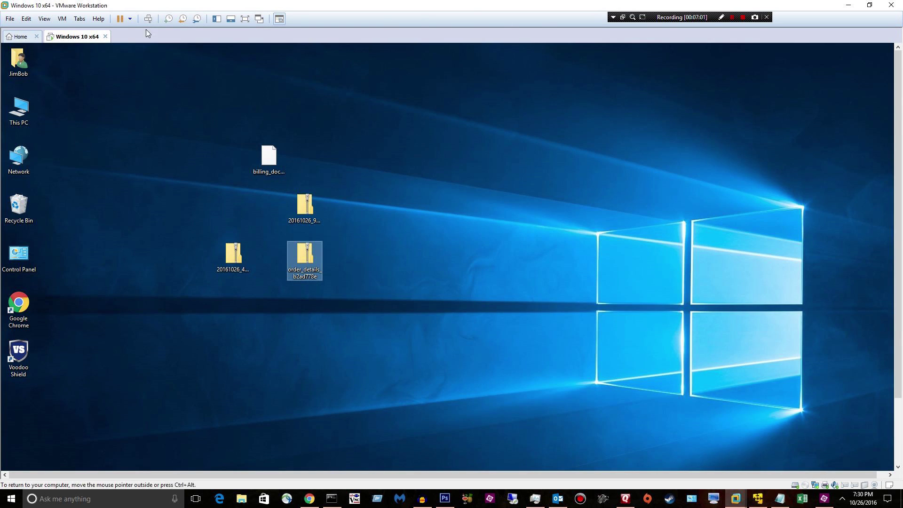
pyautogui.click(245, 19)
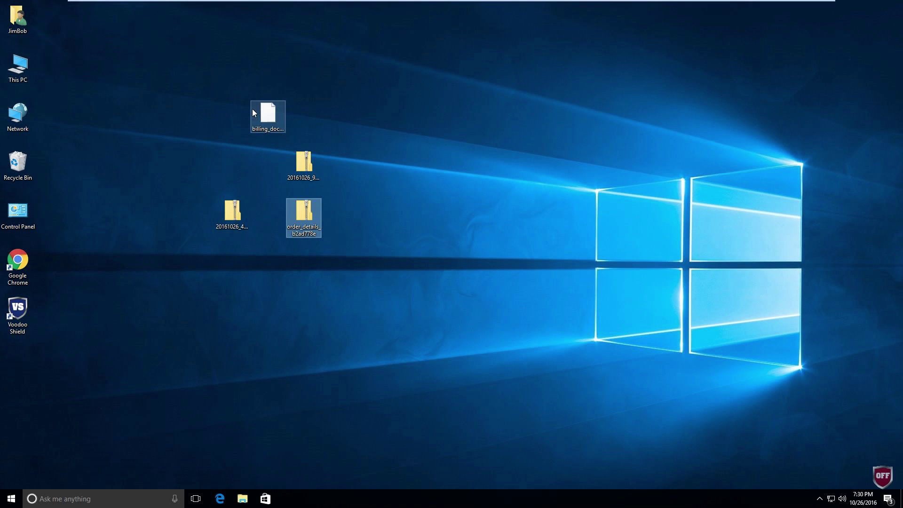
pyautogui.click(264, 111)
# Step: VoodooShield-scan billing_doc_01420.doc, see it refused as non-executable, and drop it in the Recycle Bin
pyautogui.rightClick(264, 111)
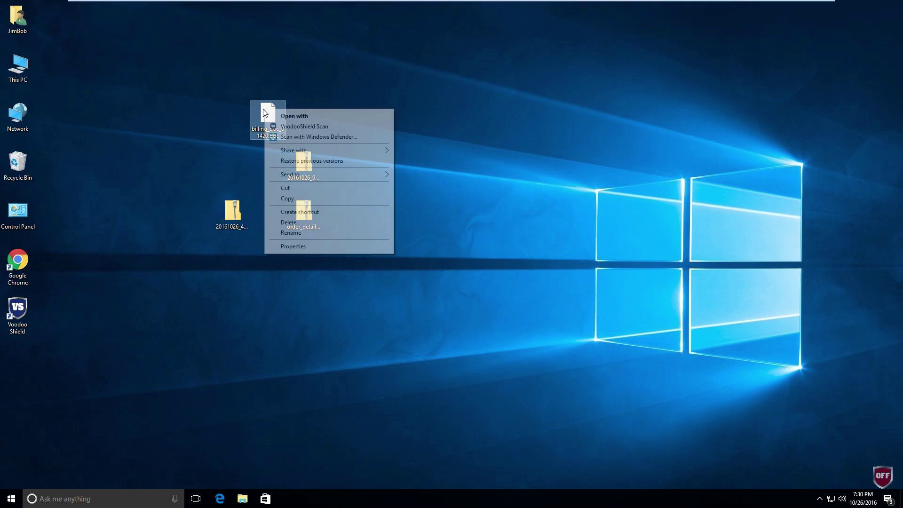
pyautogui.click(287, 126)
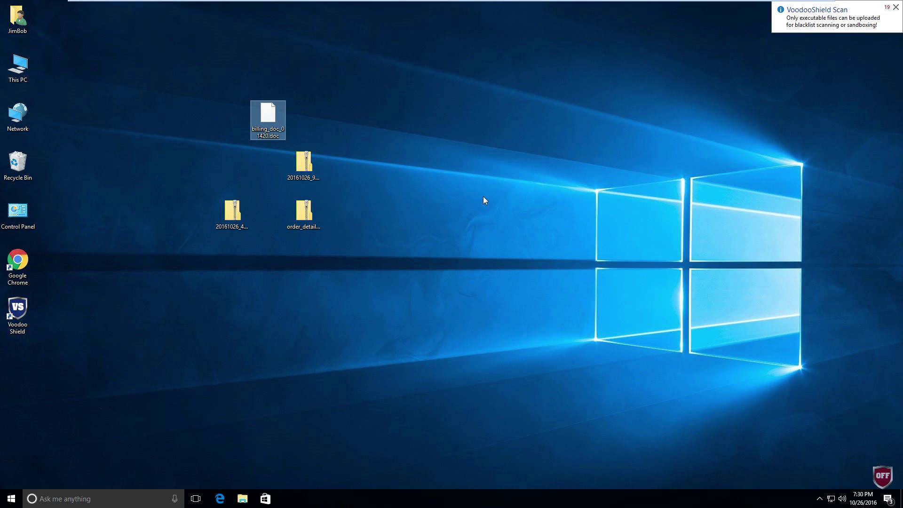
pyautogui.moveTo(317, 121); pyautogui.dragTo(18, 162)
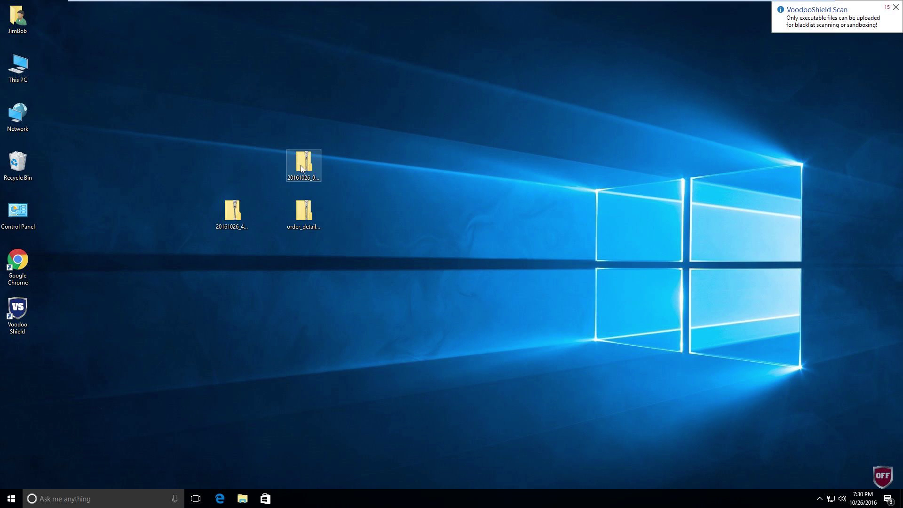
pyautogui.moveTo(301, 165); pyautogui.dragTo(439, 127)
# Step: Extract 760416137_Invoice from the Invoice zip, run it to see it blocked, then delete it
pyautogui.doubleClick(445, 121)
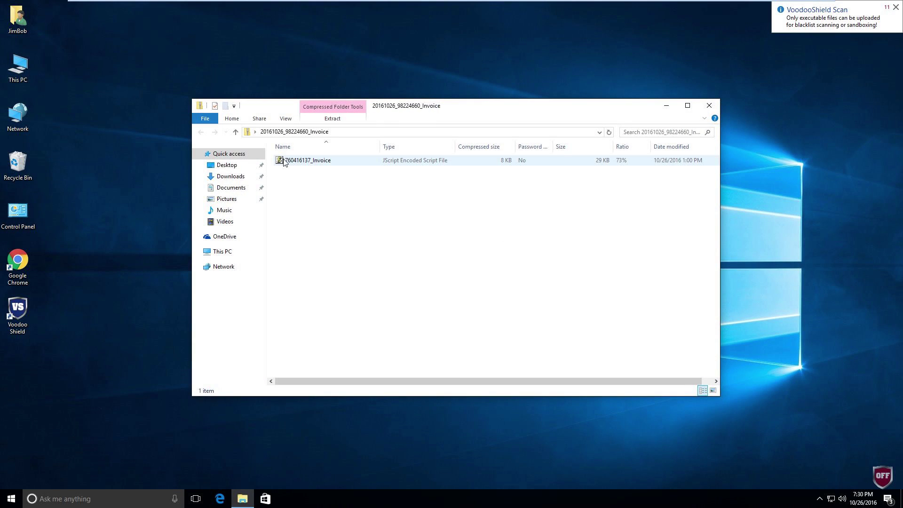
pyautogui.click(283, 163)
pyautogui.moveTo(284, 162); pyautogui.dragTo(779, 173)
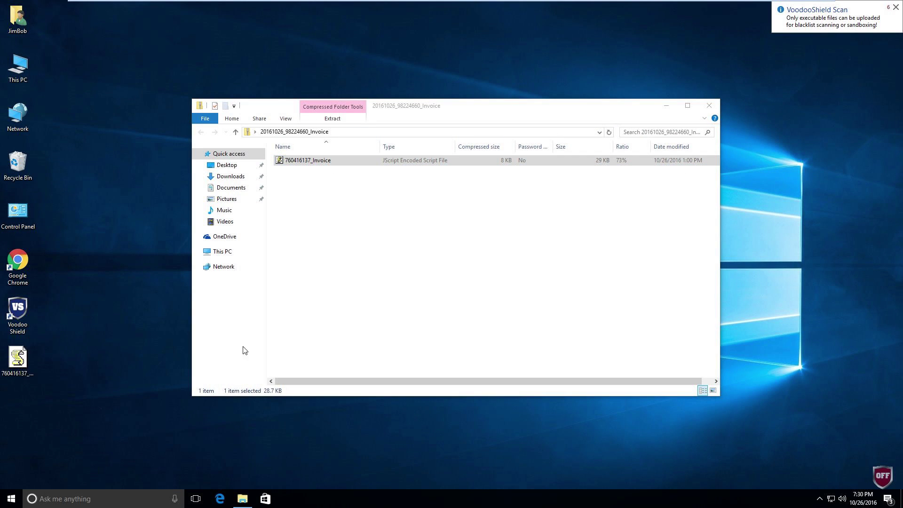
pyautogui.doubleClick(17, 359)
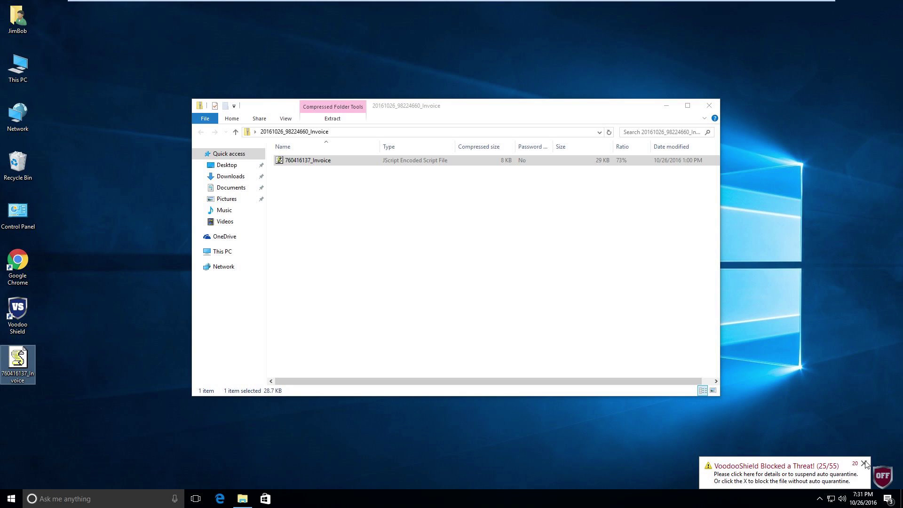
pyautogui.click(865, 463)
pyautogui.press('Delete')
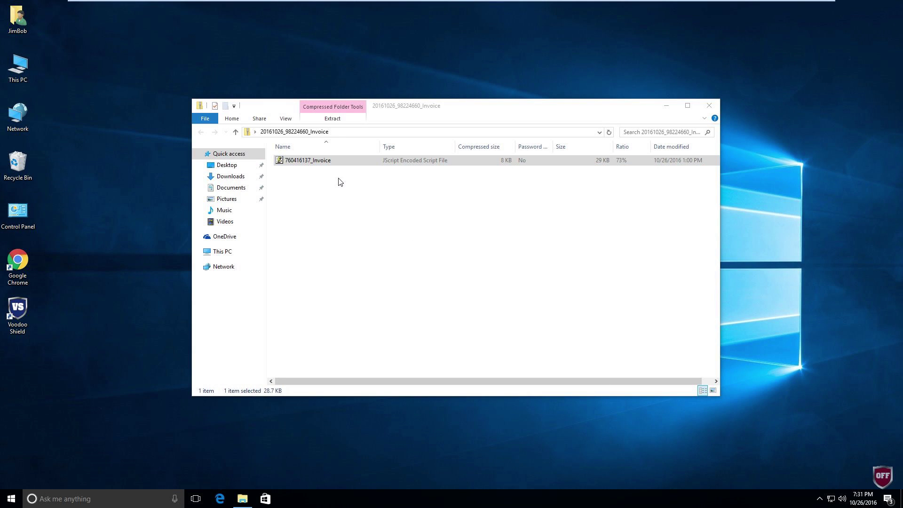
pyautogui.click(708, 105)
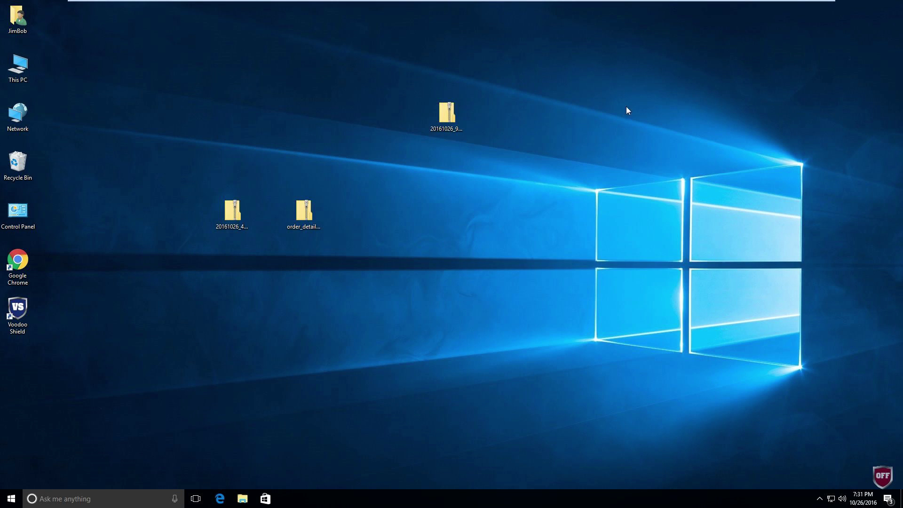
# Step: Scan the 20161026_98224660_Invoice zip with VoodooShield and quarantine it after the 17/56 result
pyautogui.rightClick(444, 114)
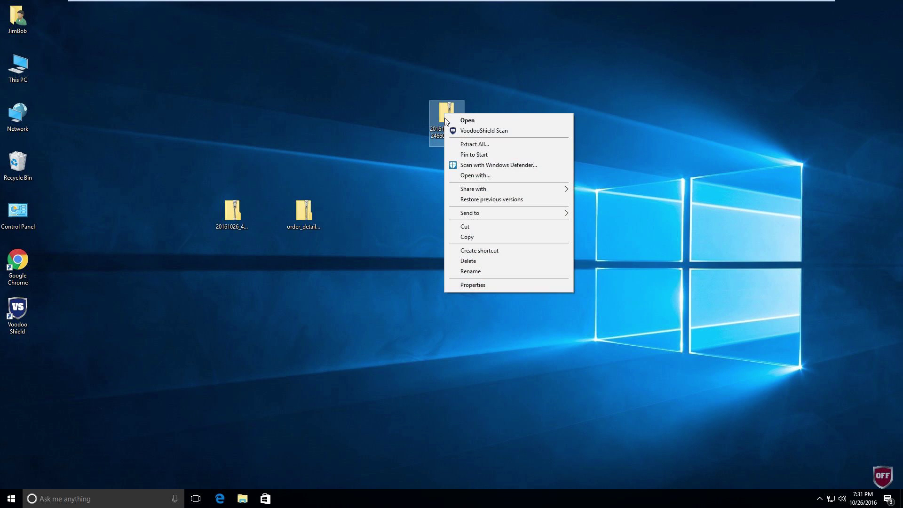
pyautogui.click(483, 130)
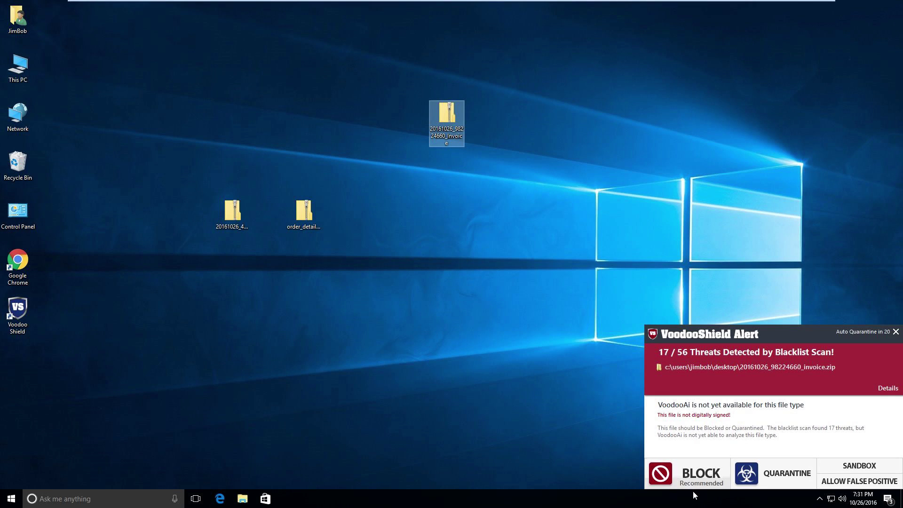
pyautogui.click(786, 476)
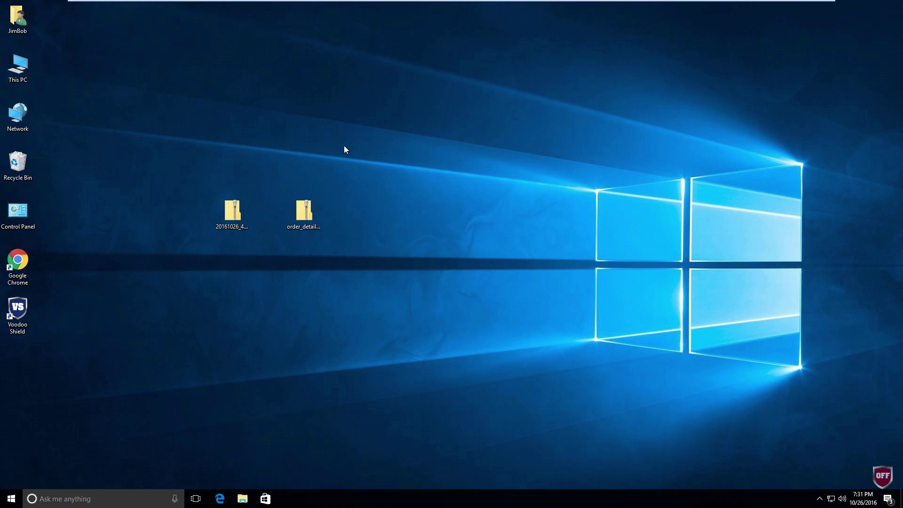
# Step: Try running the order details 0E3D45 script from the zip; dismiss the block notice and extraction error
pyautogui.doubleClick(307, 209)
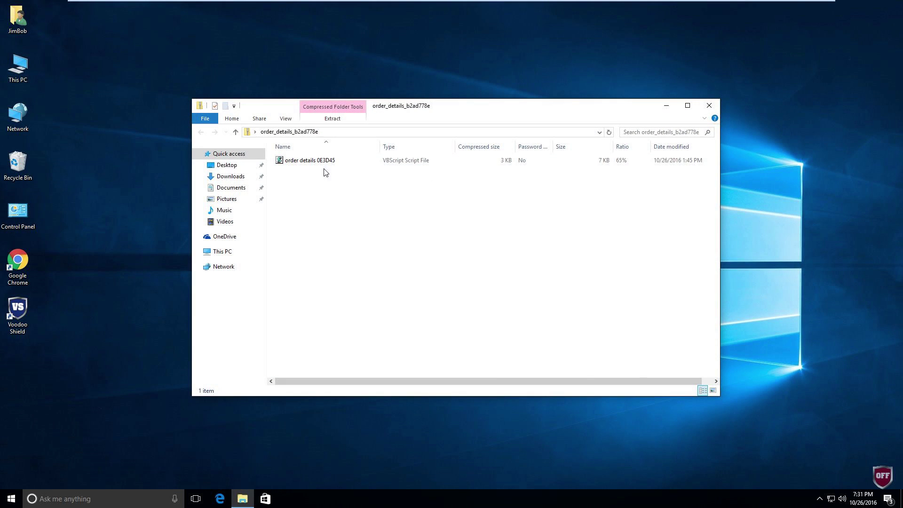
pyautogui.doubleClick(324, 162)
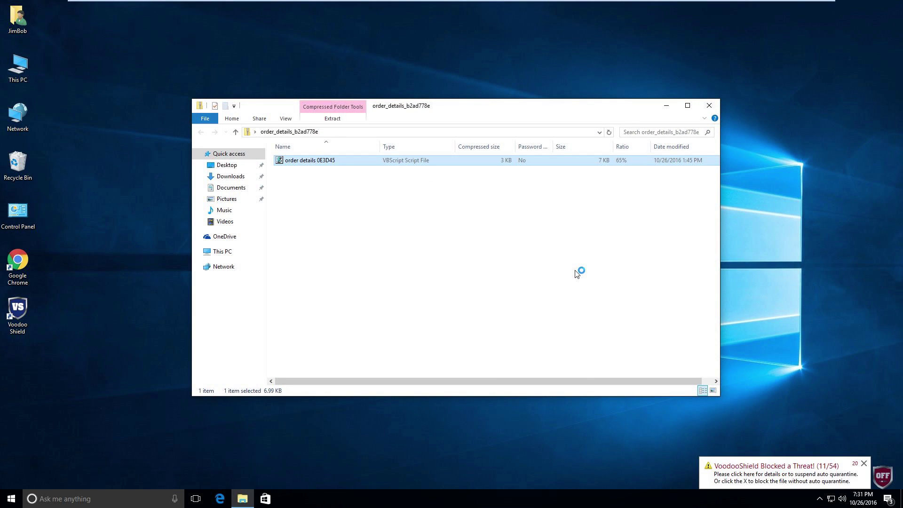
pyautogui.click(864, 464)
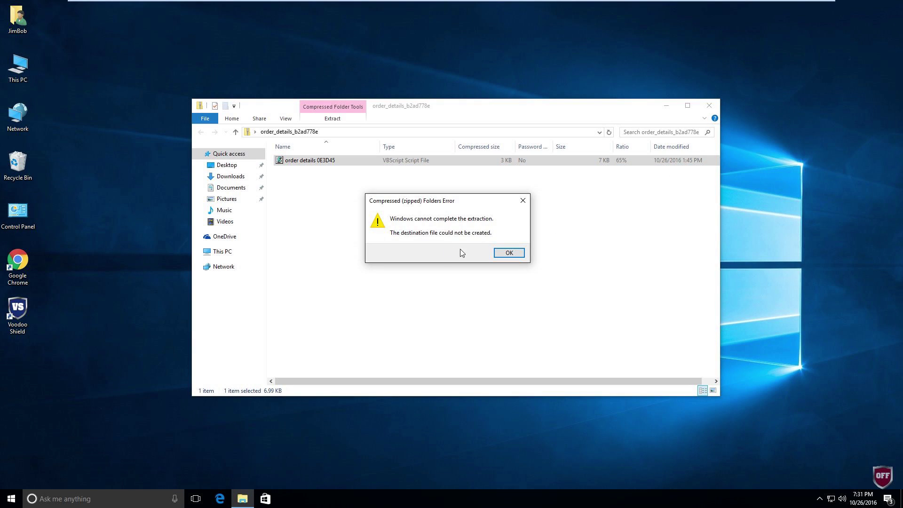
pyautogui.click(515, 254)
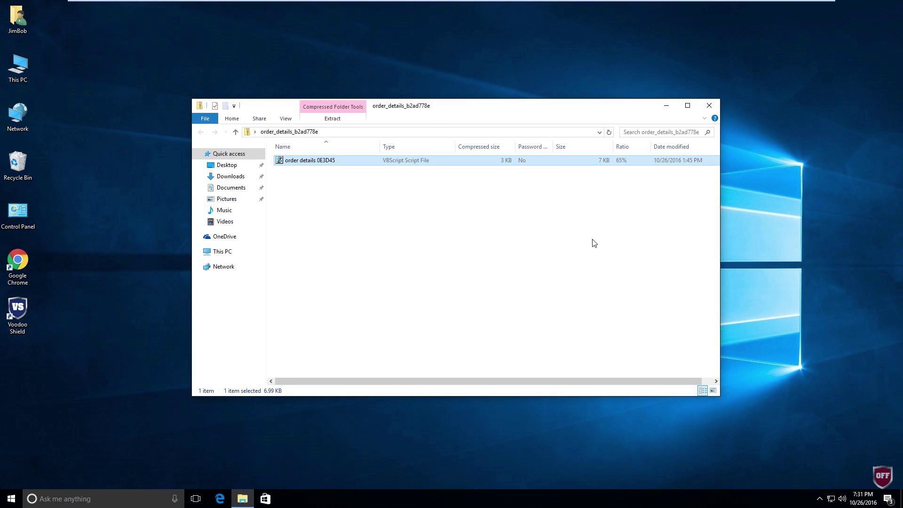
pyautogui.click(708, 105)
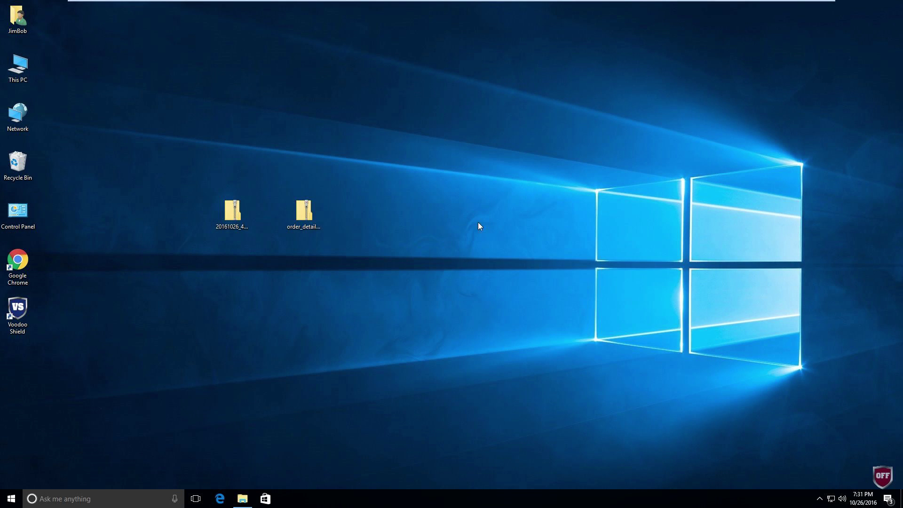
# Step: Scan order_details_b2ad778e.zip with VoodooShield and quarantine it after 12/56 detections
pyautogui.rightClick(307, 212)
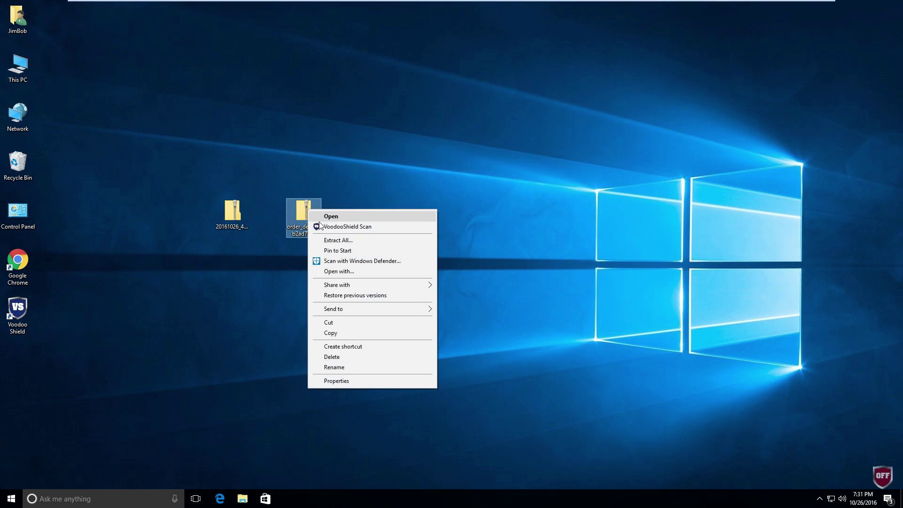
pyautogui.click(358, 227)
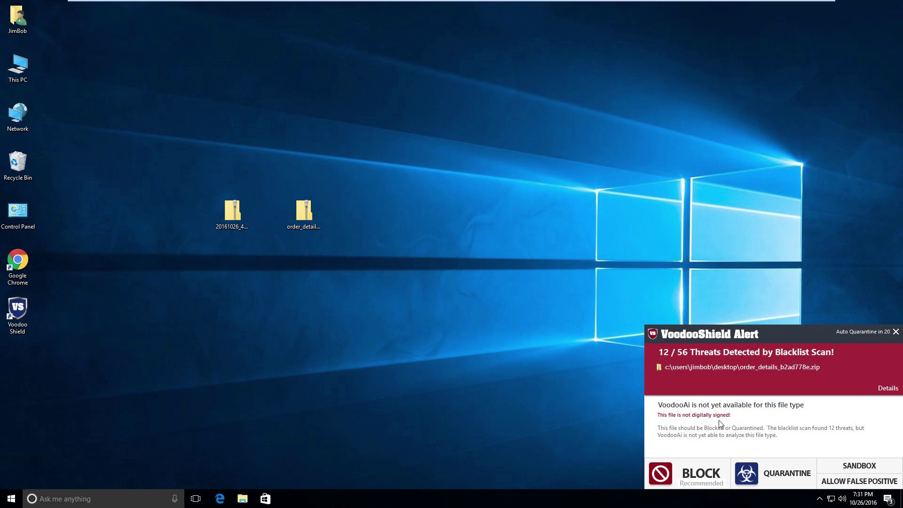
pyautogui.click(781, 471)
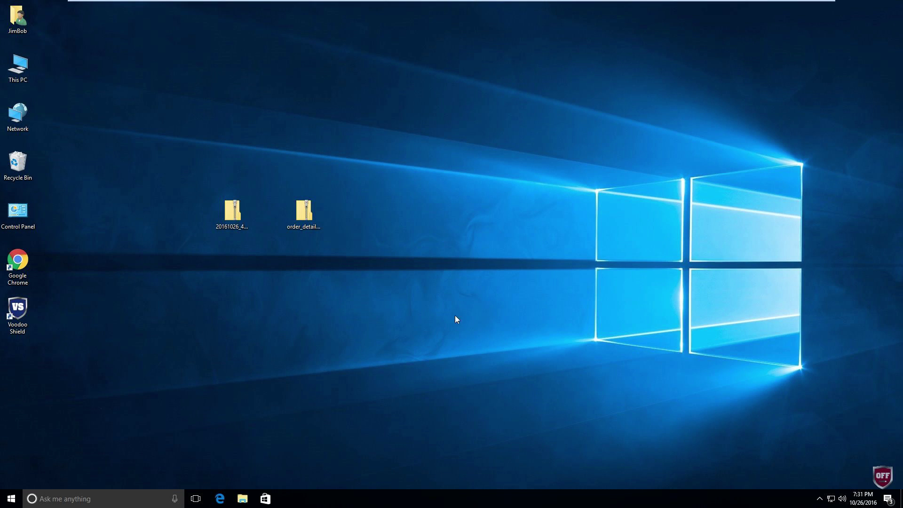
# Step: Open the Invoice zip and try running 871101129_Invoice; dismiss the block notice and extraction error
pyautogui.moveTo(238, 216); pyautogui.dragTo(454, 167)
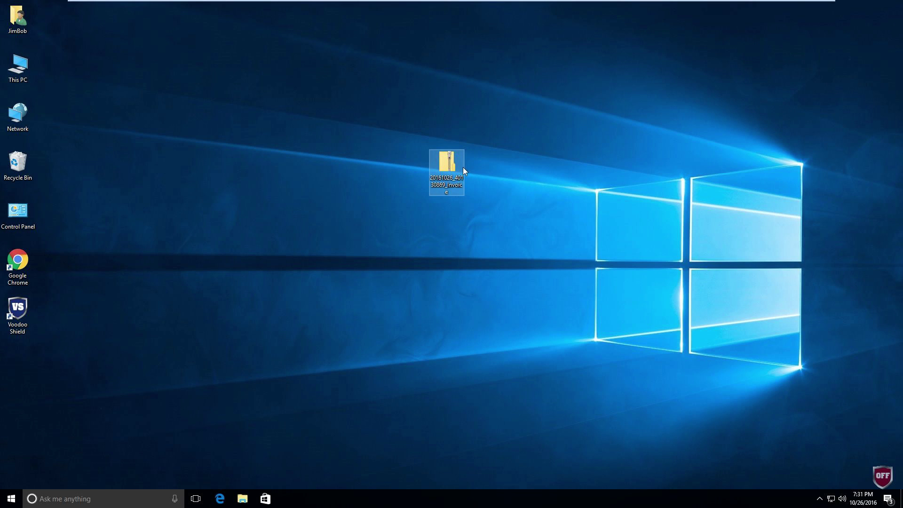
pyautogui.doubleClick(450, 162)
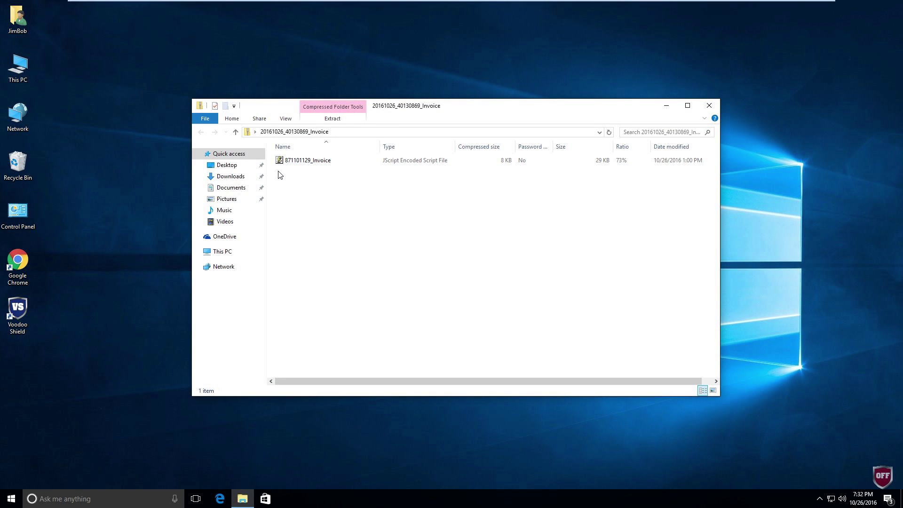
pyautogui.click(281, 162)
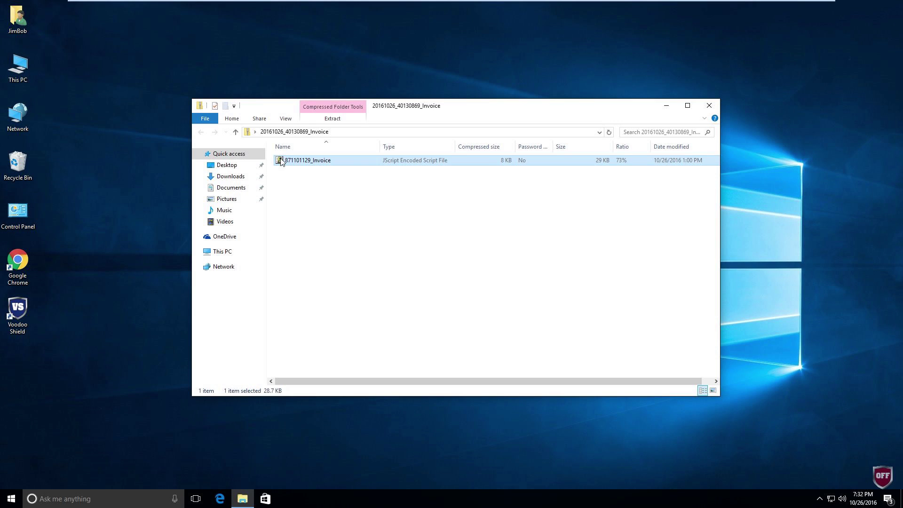
pyautogui.doubleClick(283, 161)
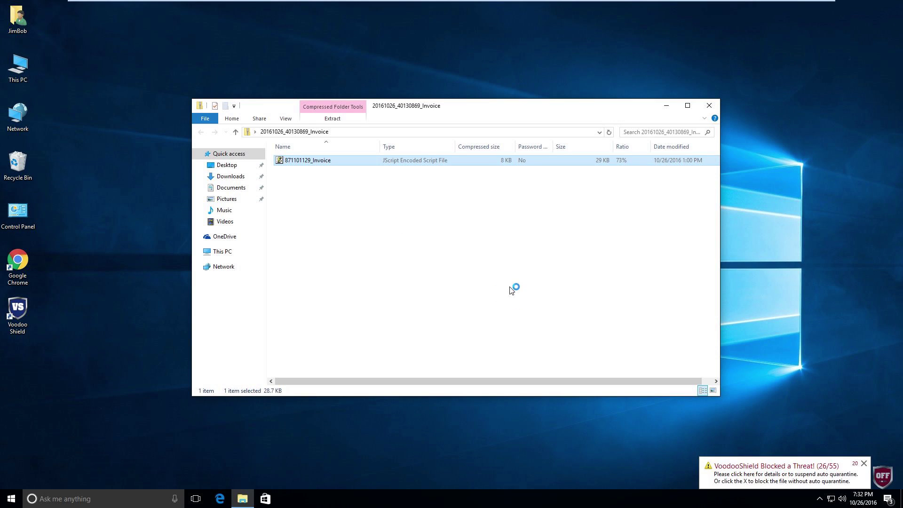
pyautogui.click(864, 464)
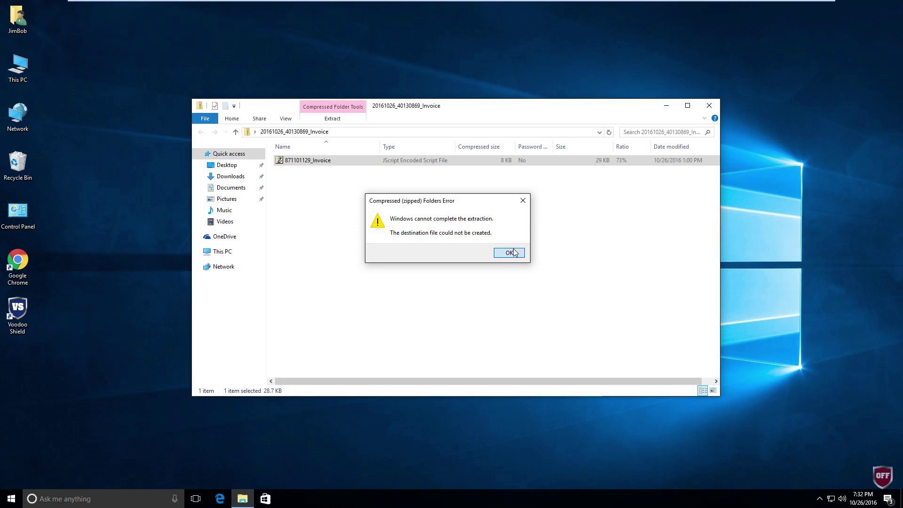
pyautogui.click(510, 252)
pyautogui.click(709, 106)
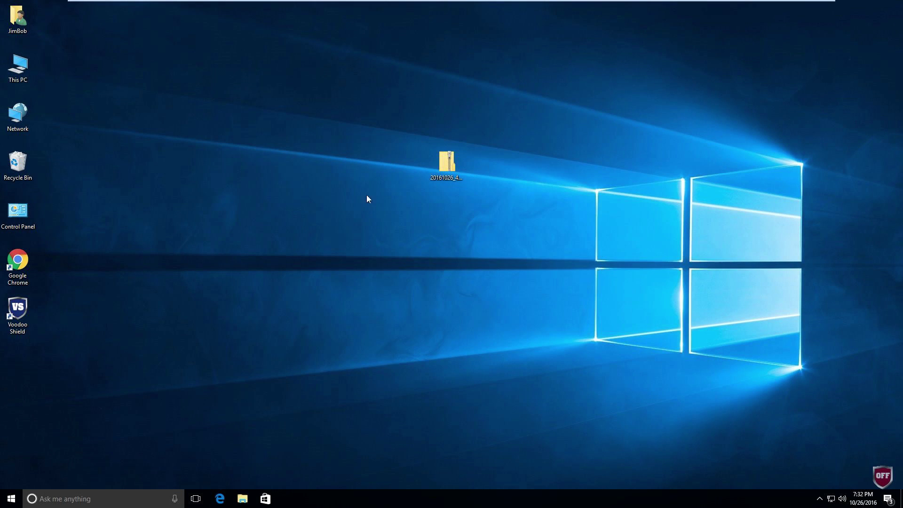
# Step: Copy the 871101129_Invoice script to the desktop and run it, which VoodooShield blocks again
pyautogui.doubleClick(443, 163)
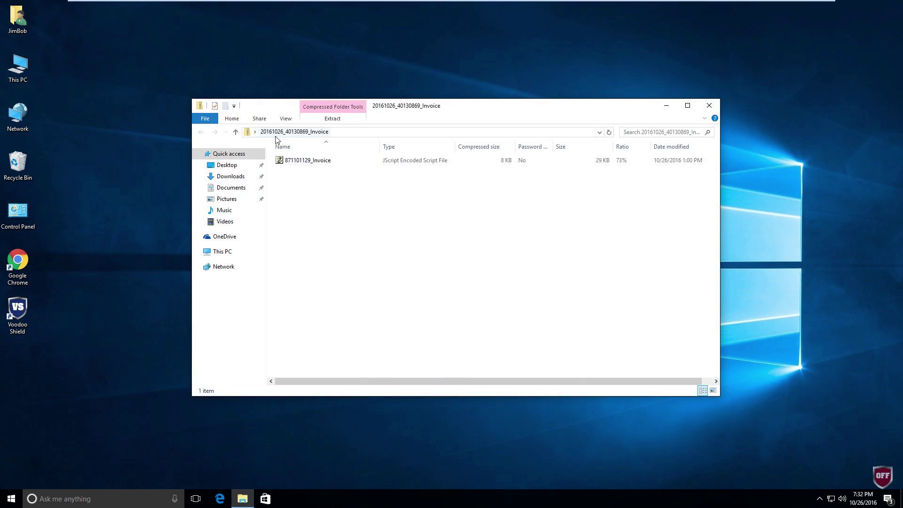
pyautogui.click(706, 105)
pyautogui.rightClick(452, 158)
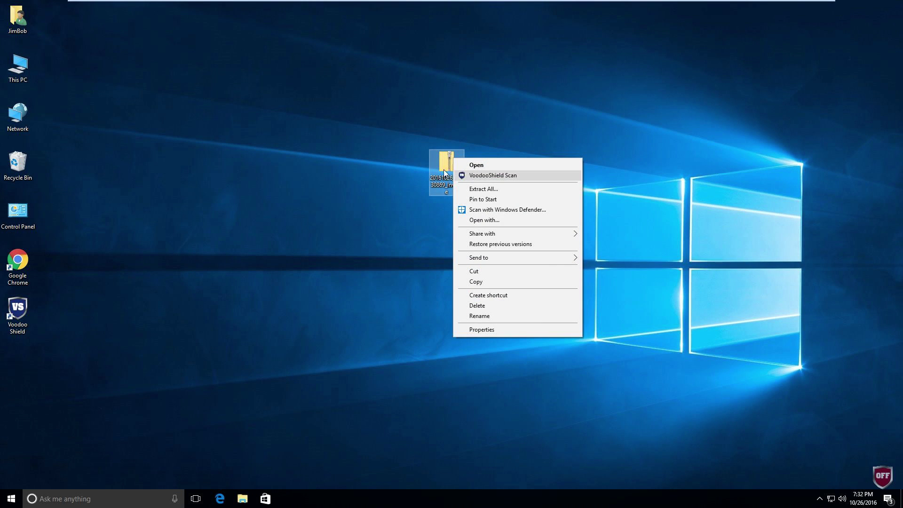
pyautogui.click(448, 154)
pyautogui.doubleClick(448, 155)
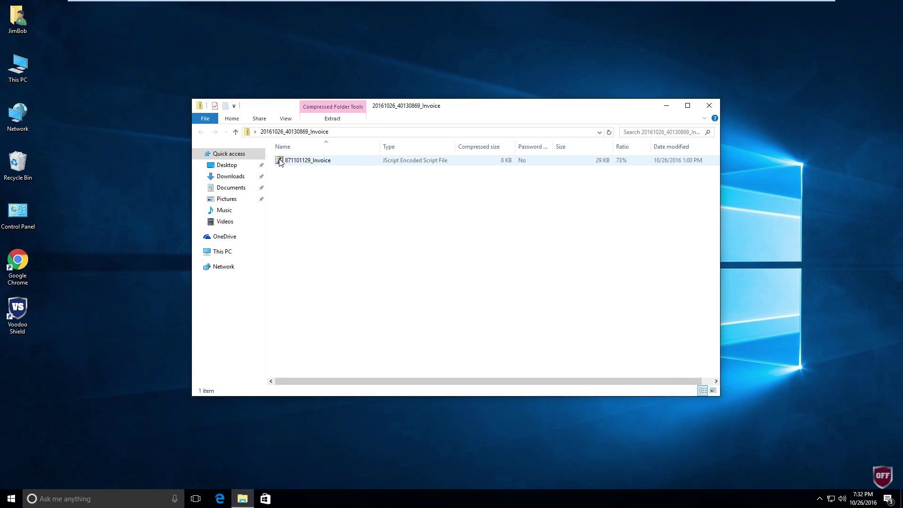
pyautogui.moveTo(307, 160); pyautogui.dragTo(757, 133)
pyautogui.click(708, 105)
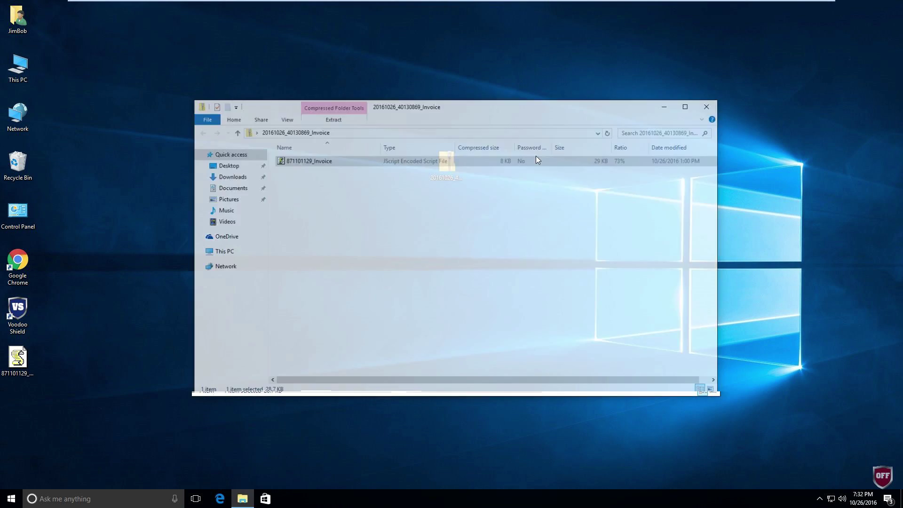
pyautogui.doubleClick(18, 355)
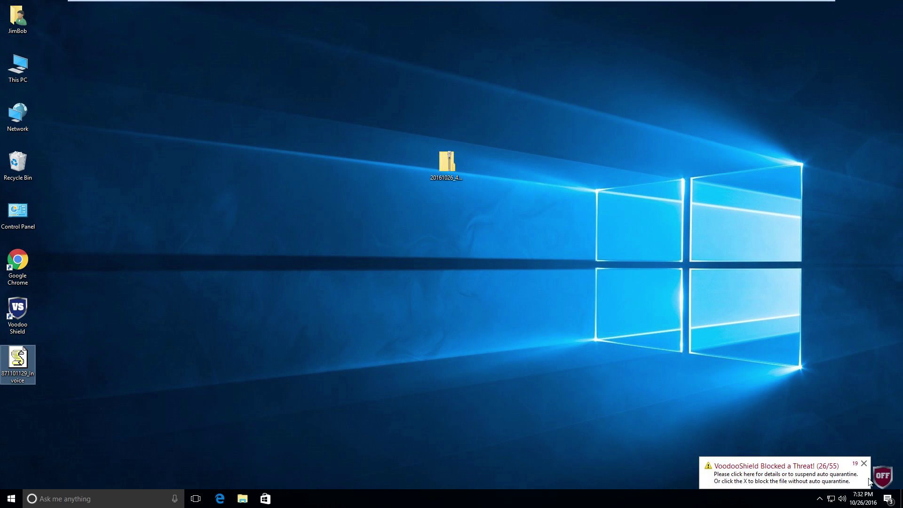
pyautogui.click(864, 463)
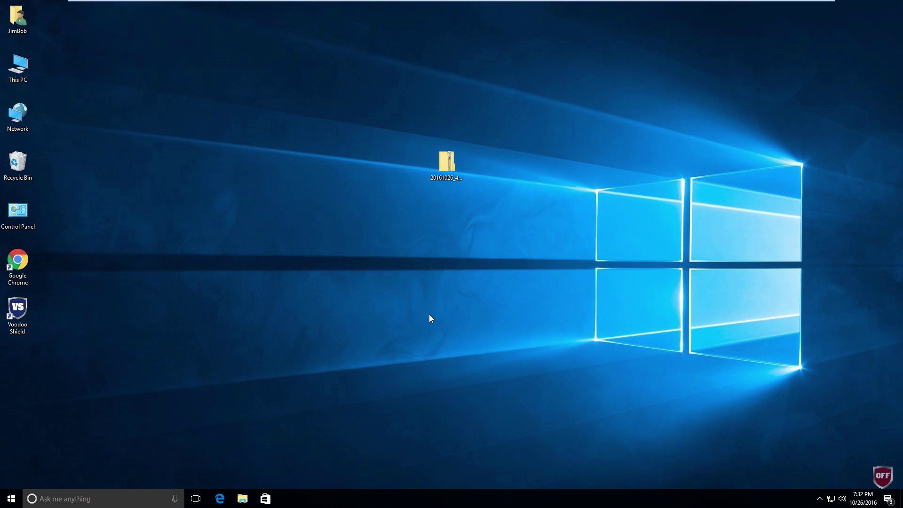
# Step: Scan 20161026_40130869_Invoice.zip with VoodooShield and quarantine it after 16/55 detections
pyautogui.moveTo(454, 160); pyautogui.dragTo(204, 159)
pyautogui.rightClick(195, 171)
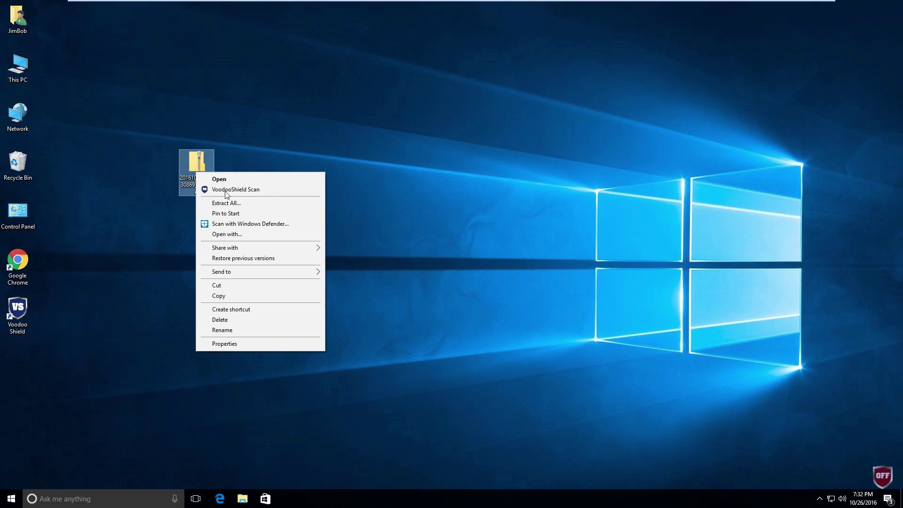
pyautogui.click(227, 190)
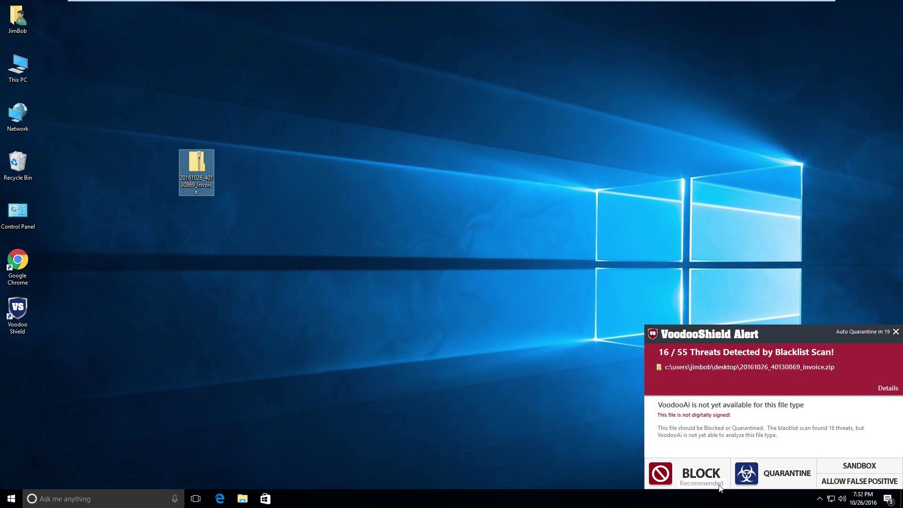
pyautogui.click(789, 474)
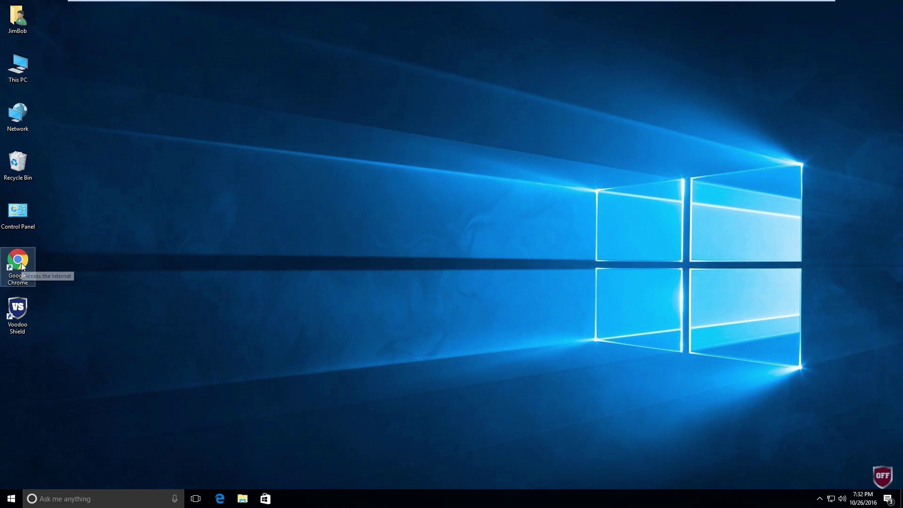
# Step: Open VoodooShield Settings from the shield icon and decline the Pro purchase offer
pyautogui.rightClick(882, 475)
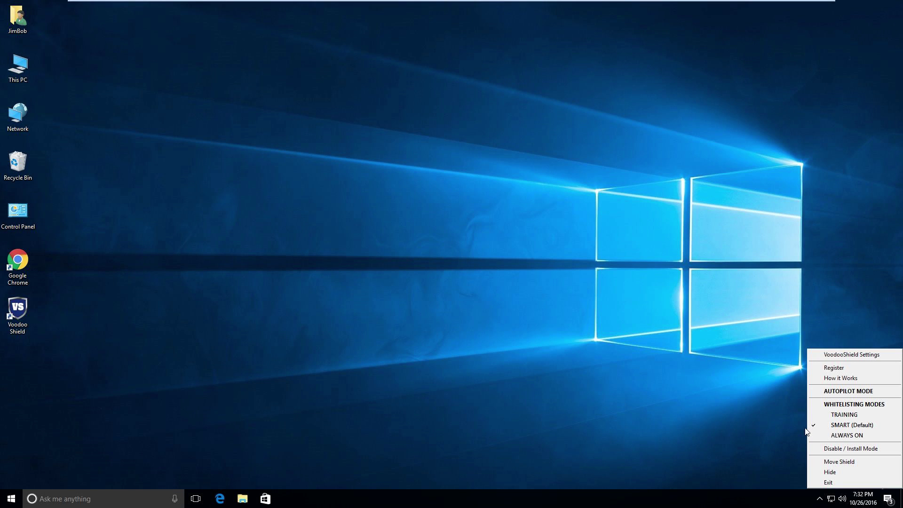
pyautogui.click(825, 356)
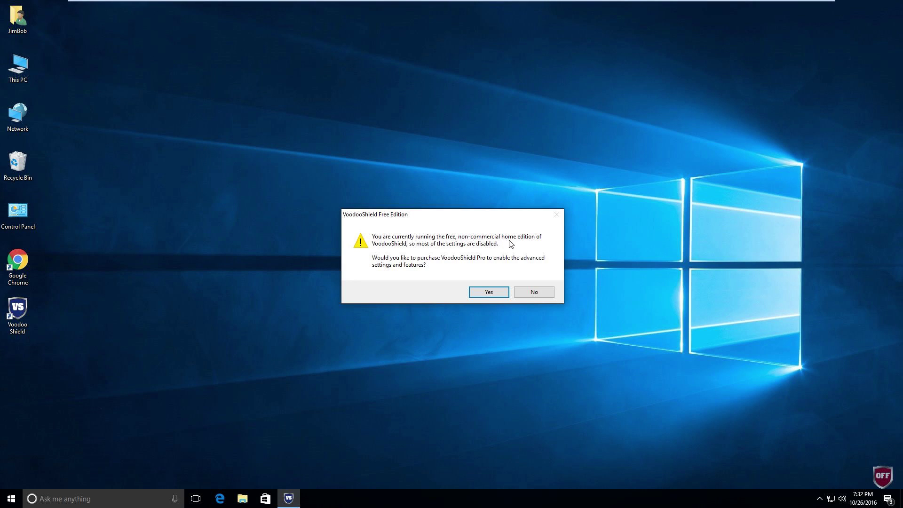
pyautogui.click(538, 291)
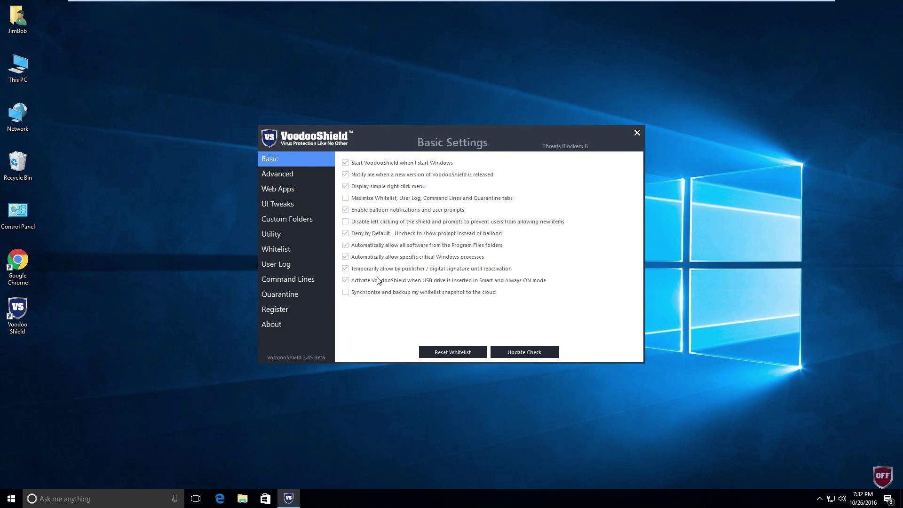
# Step: View the Advanced, Web Apps, UI Tweaks, Custom Folders and Utility pages, ending on Whitelist Editor
pyautogui.click(282, 174)
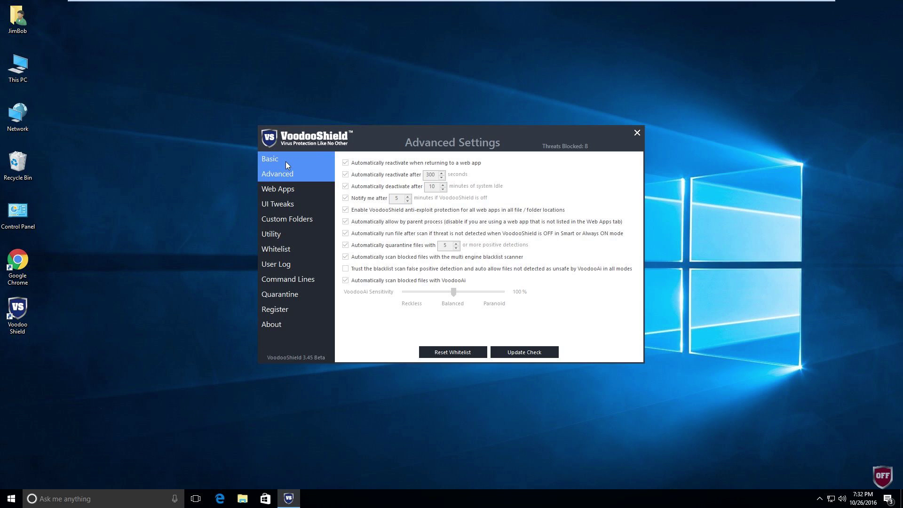
pyautogui.click(286, 189)
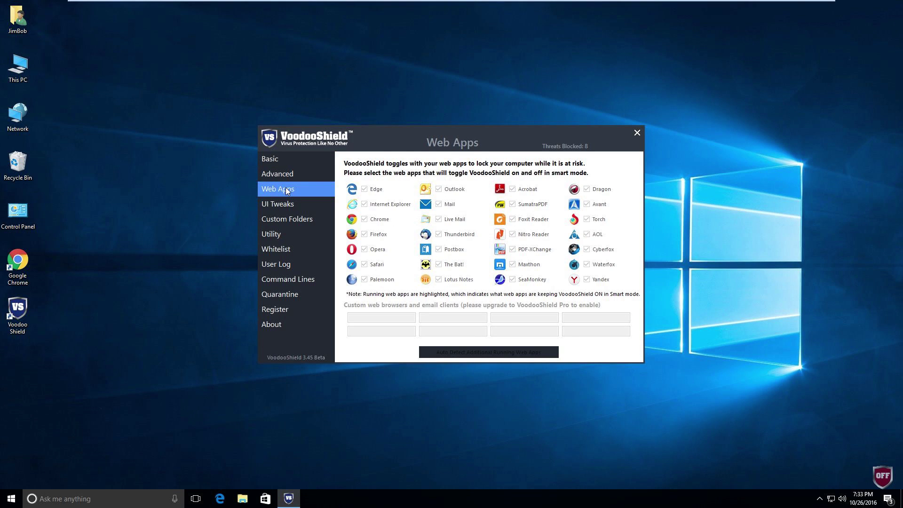
pyautogui.click(288, 205)
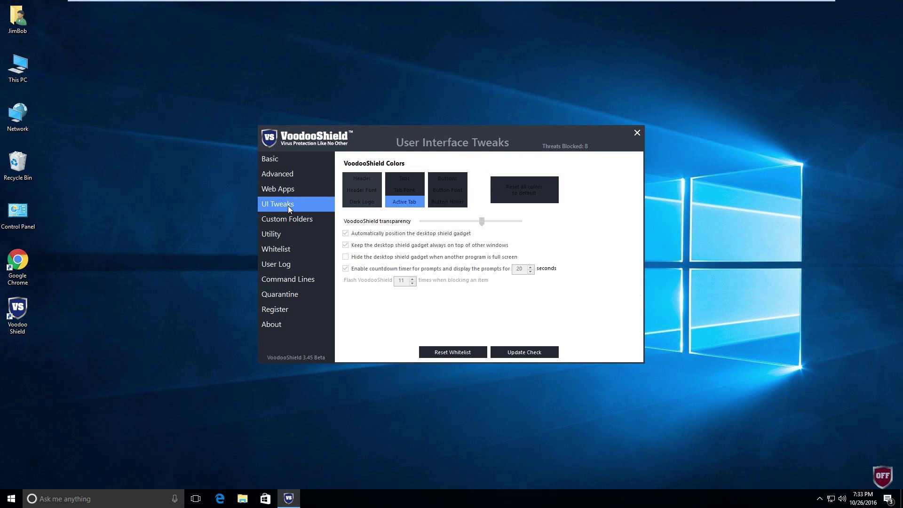
pyautogui.click(289, 221)
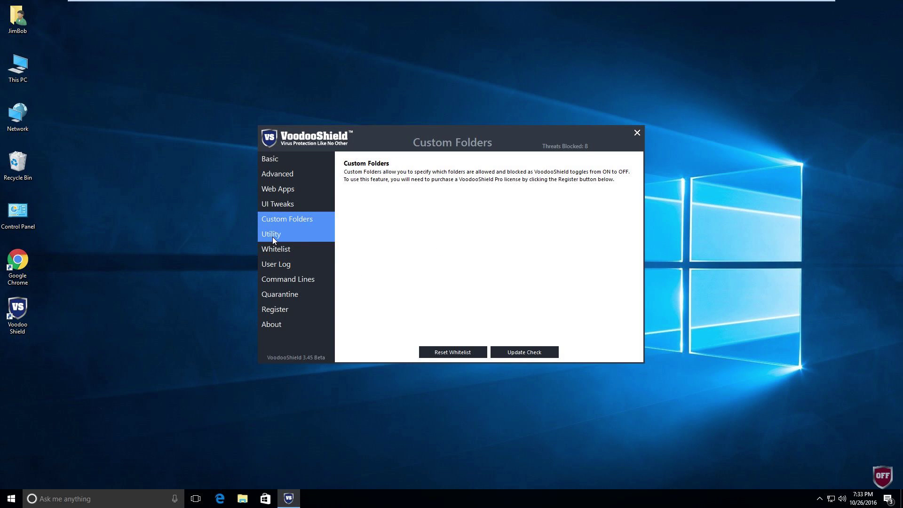
pyautogui.click(273, 236)
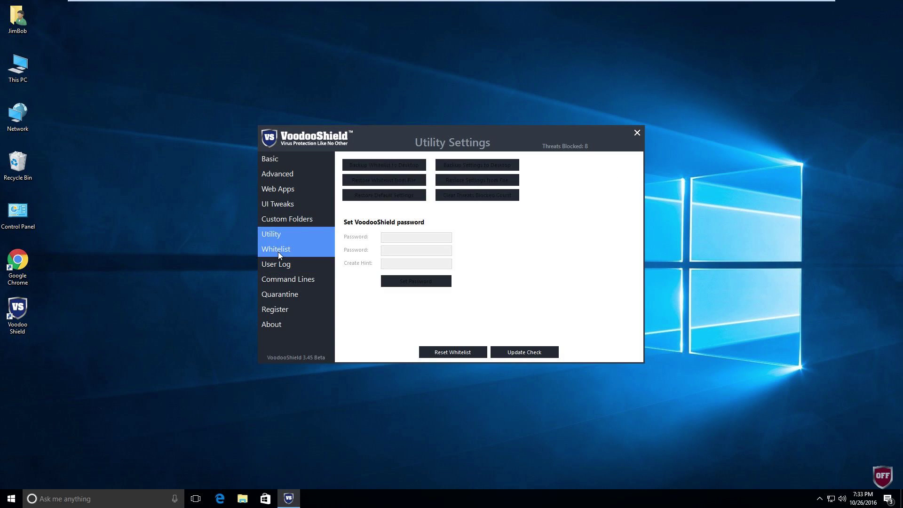
pyautogui.click(277, 252)
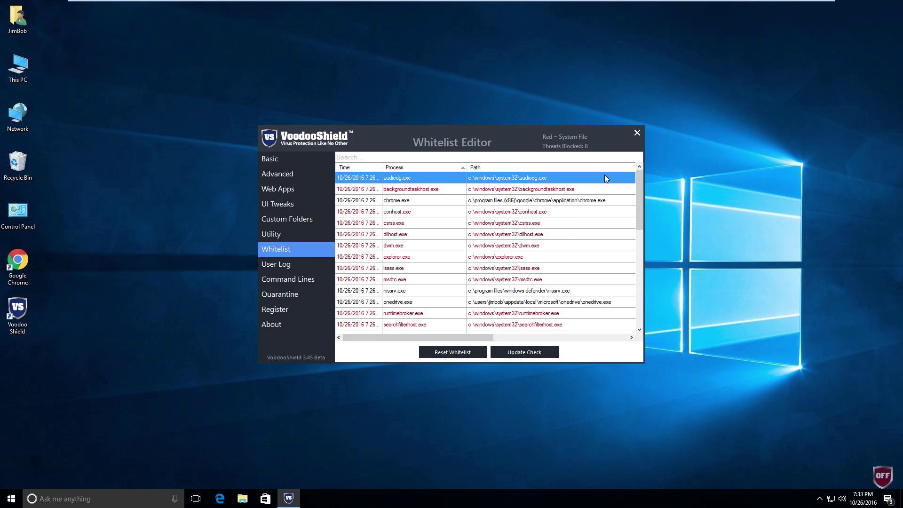
# Step: Browse the whitelist entries, opening and cancelling the removal option for chrome.exe
pyautogui.moveTo(636, 190); pyautogui.dragTo(641, 170)
pyautogui.click(505, 190)
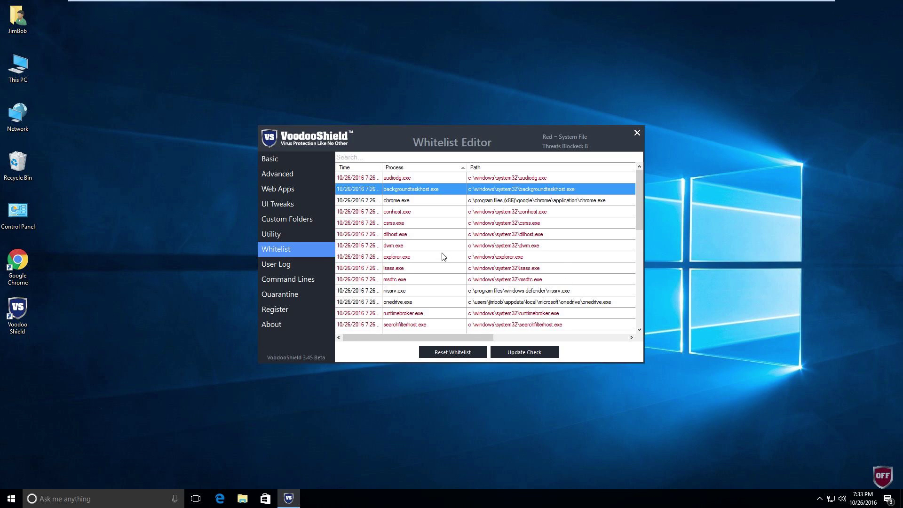
pyautogui.click(373, 202)
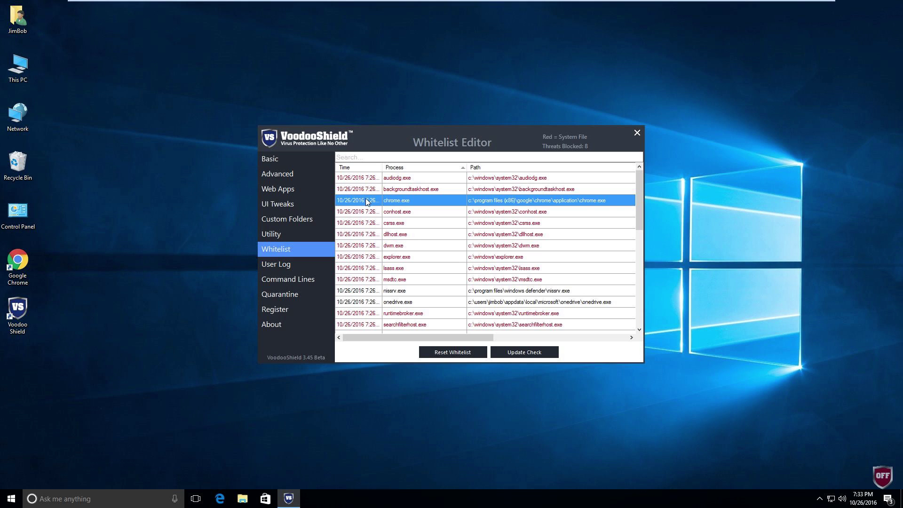
pyautogui.rightClick(362, 203)
pyautogui.click(362, 243)
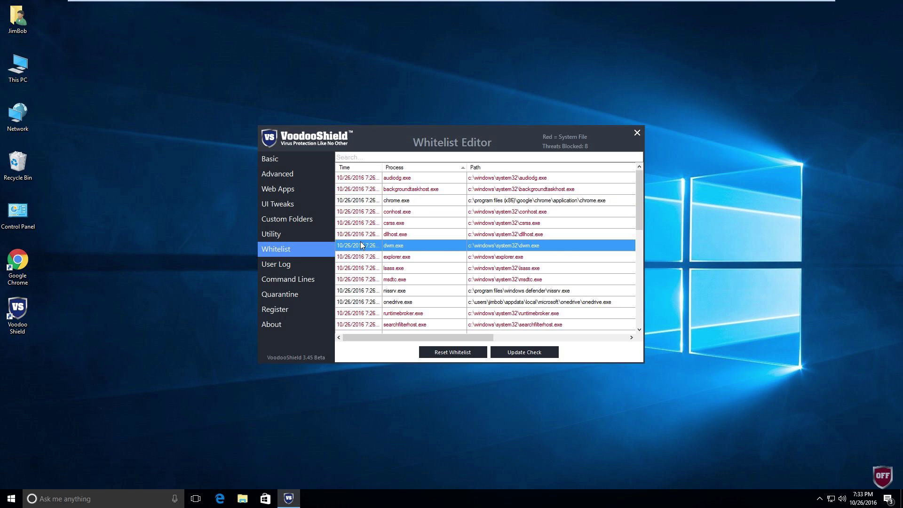
pyautogui.moveTo(640, 184); pyautogui.dragTo(638, 206)
# Step: Search the whitelist for 'reged', then clear the search and scroll the full list
pyautogui.click(372, 160)
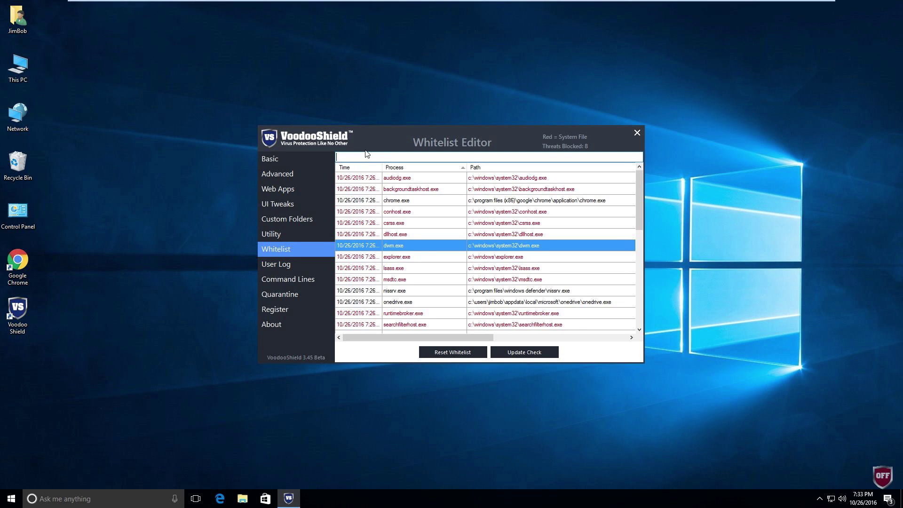
pyautogui.write('regedit.exe')
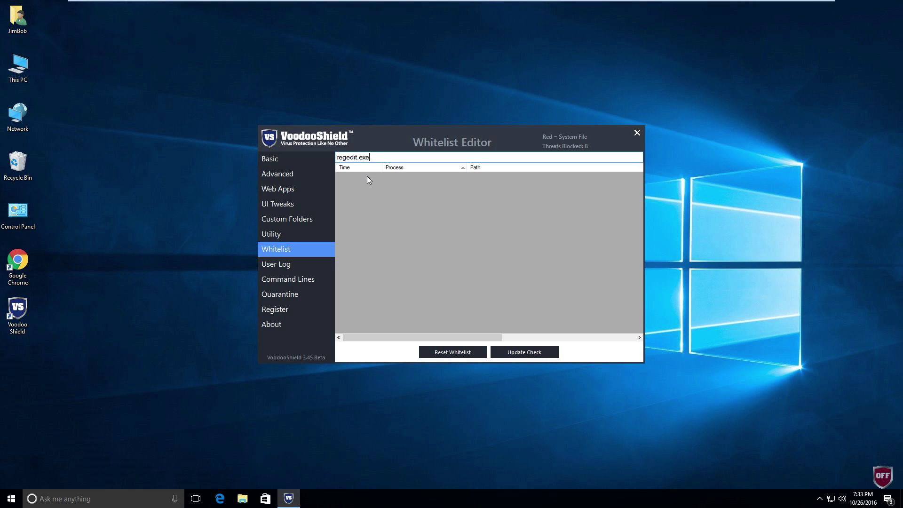
pyautogui.press('BackSpace')
pyautogui.press('BackSpace')
pyautogui.press('BackSpace')
pyautogui.press('BackSpace')
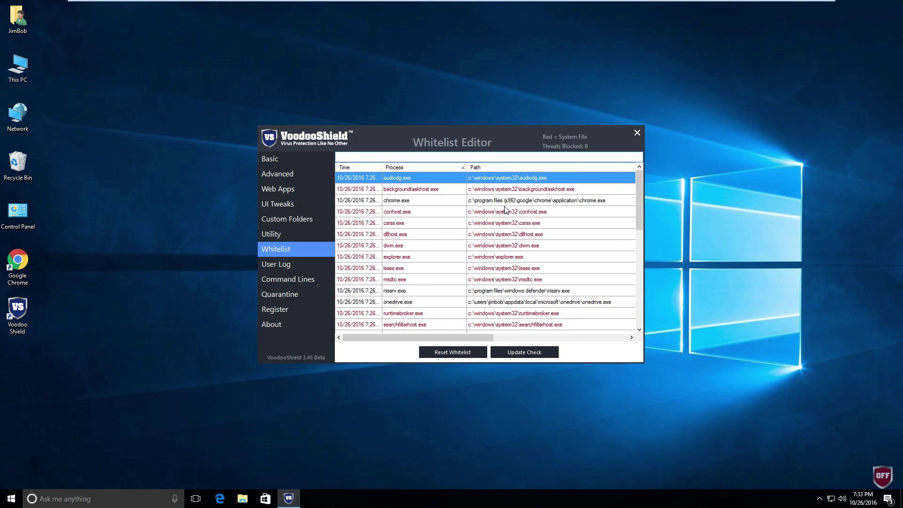
pyautogui.scroll(-1, 505, 207)
pyautogui.scroll(-6, 505, 207)
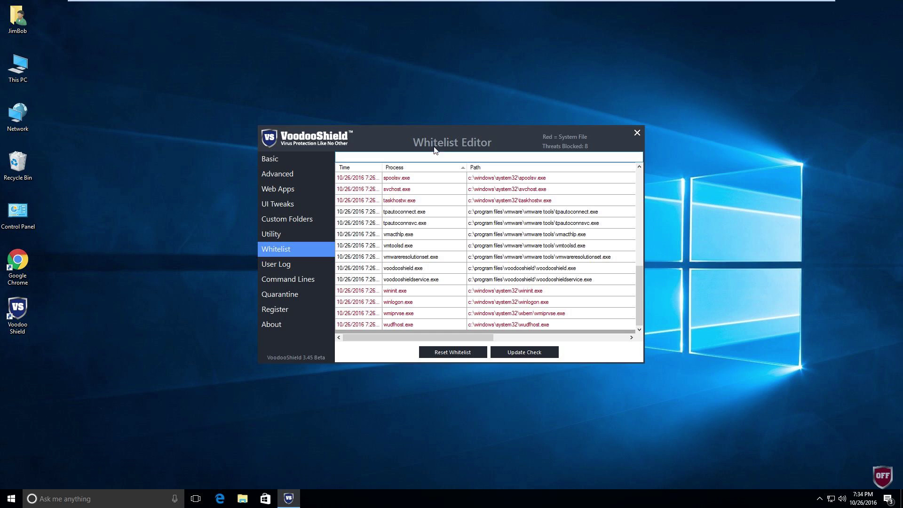
# Step: Check removal options for taskhostw.exe, tpautoconnsvc.exe and winlogon.exe without deleting, then view the User Log
pyautogui.click(502, 201)
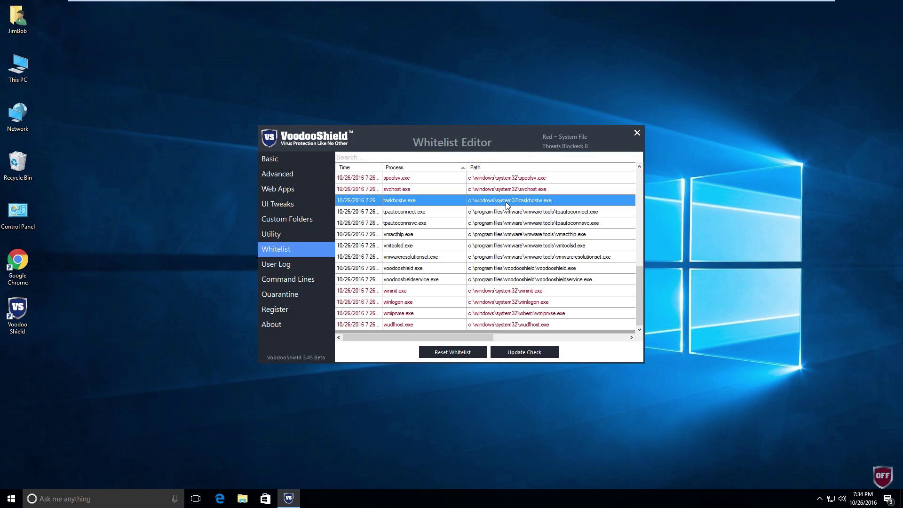
pyautogui.rightClick(506, 202)
pyautogui.click(467, 224)
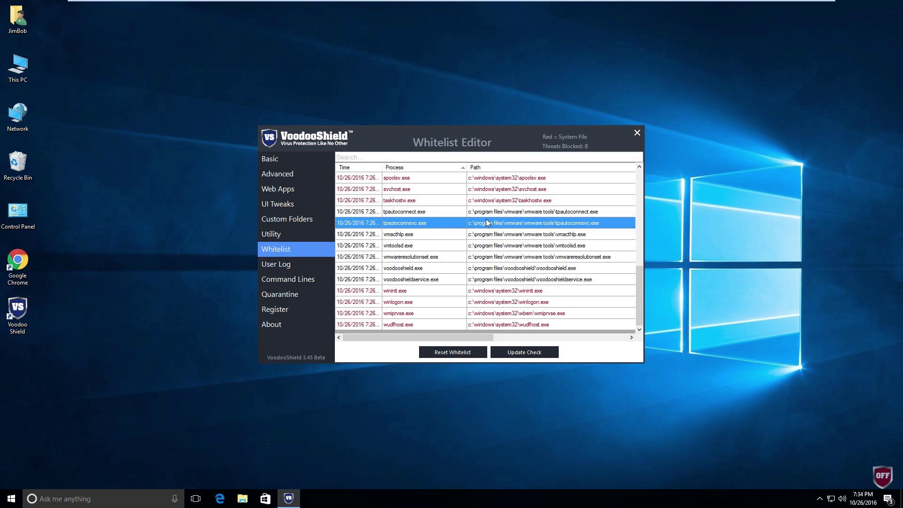
pyautogui.rightClick(485, 220)
pyautogui.click(502, 303)
pyautogui.rightClick(501, 305)
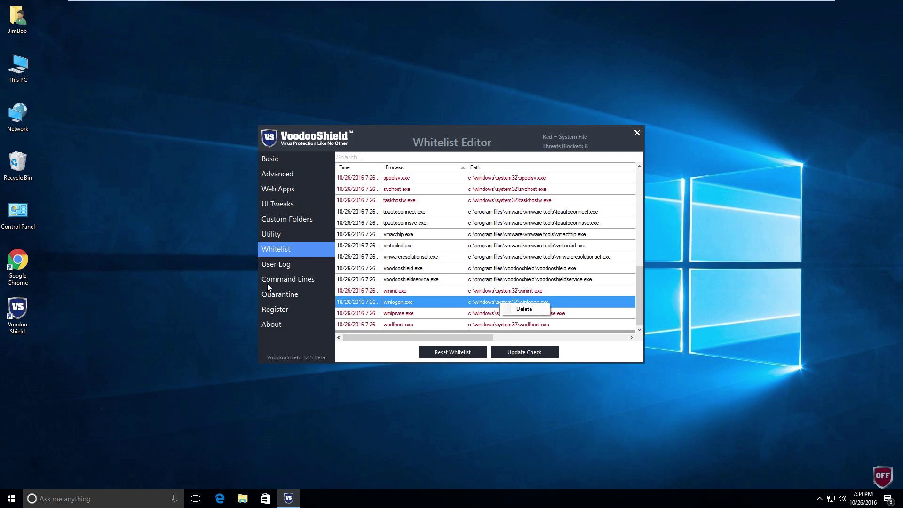
pyautogui.click(271, 266)
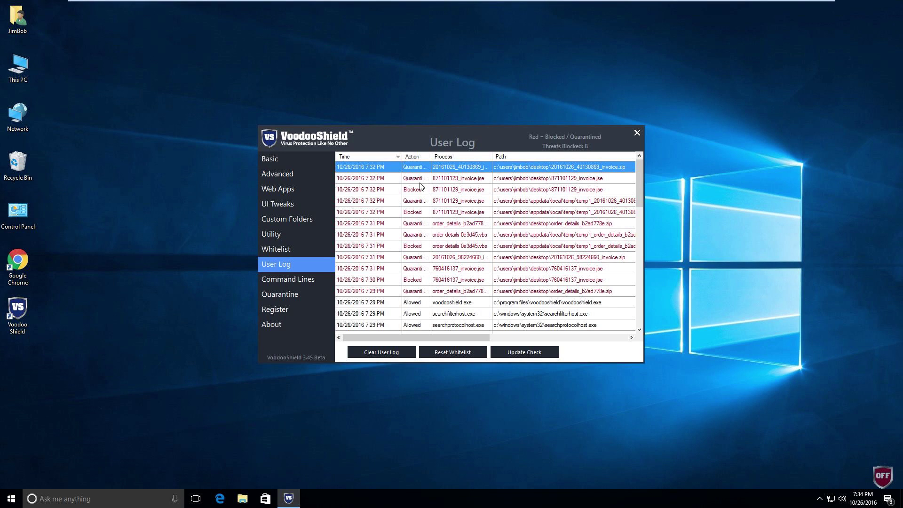
# Step: Scroll the User Log, view the Command Lines, Register and About pages, then close VoodooShield
pyautogui.scroll(-10, 403, 277)
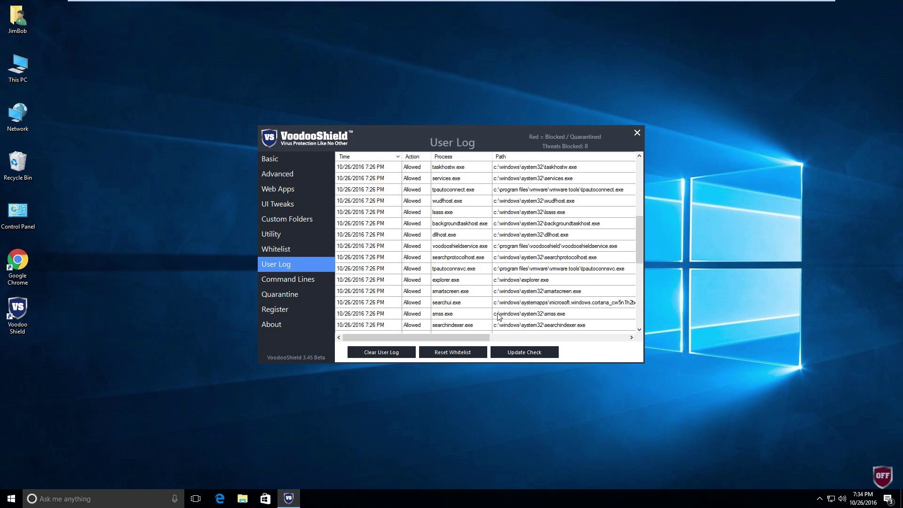
pyautogui.click(289, 282)
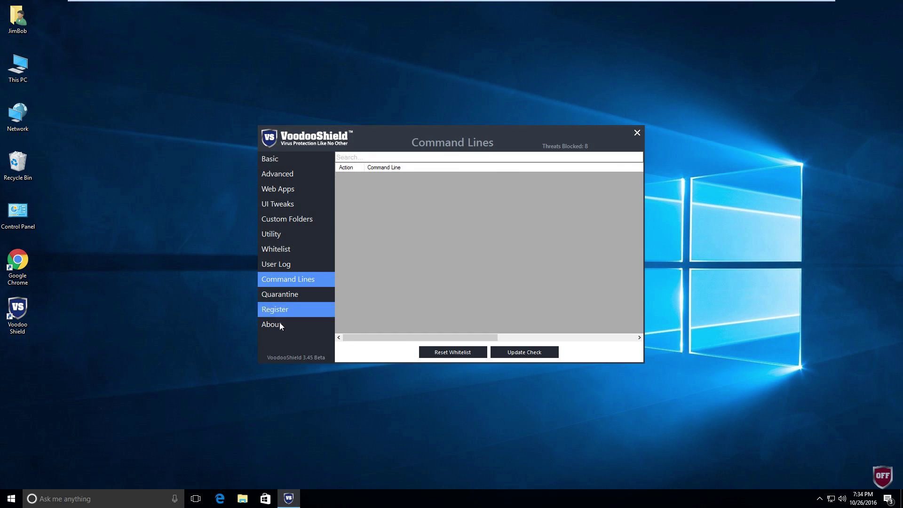
pyautogui.click(283, 296)
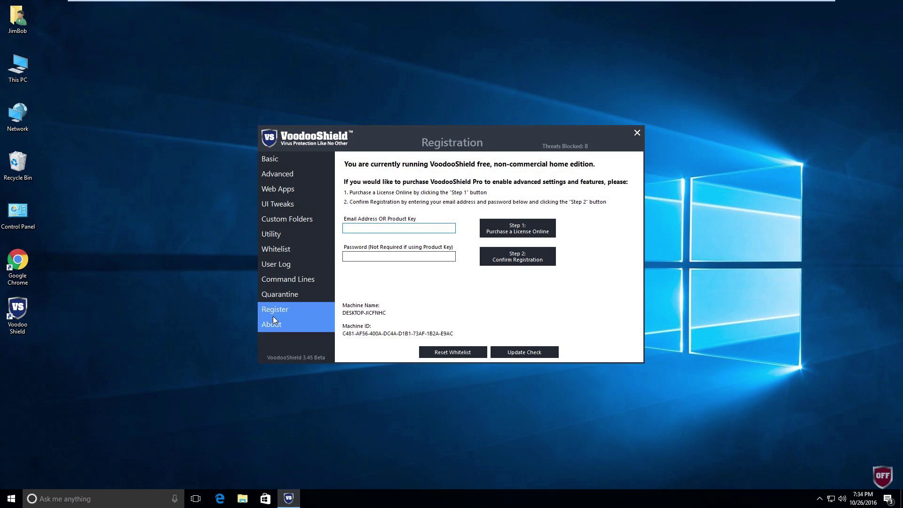
pyautogui.click(274, 325)
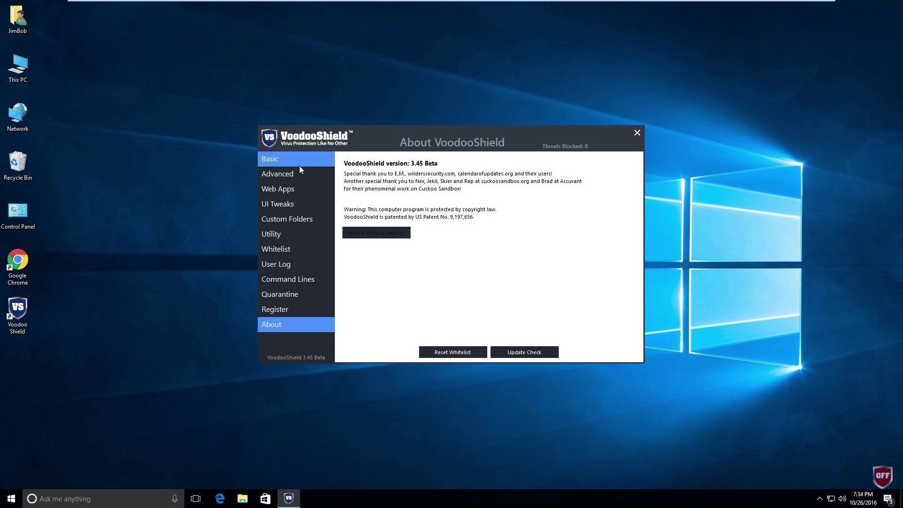
pyautogui.click(637, 134)
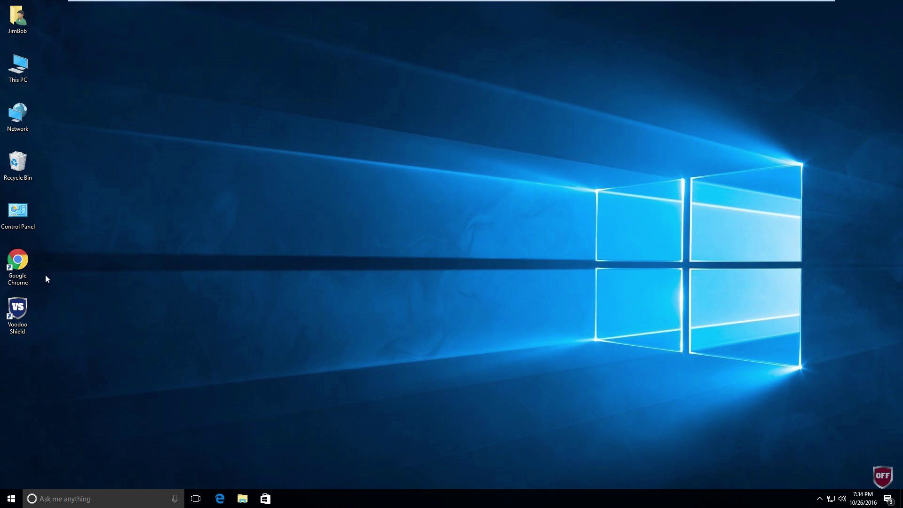
# Step: Launch Chrome from the desktop shortcut and navigate to yahoo.com
pyautogui.moveTo(20, 258); pyautogui.dragTo(363, 188)
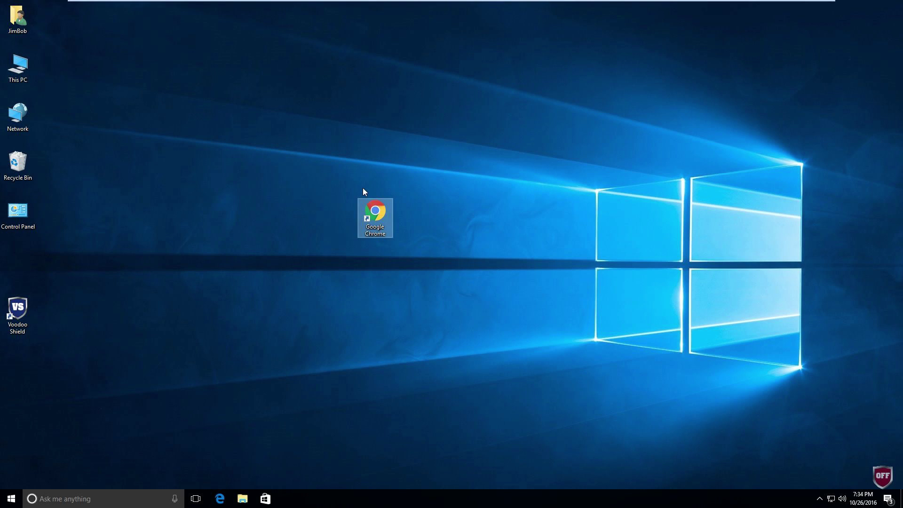
pyautogui.doubleClick(376, 218)
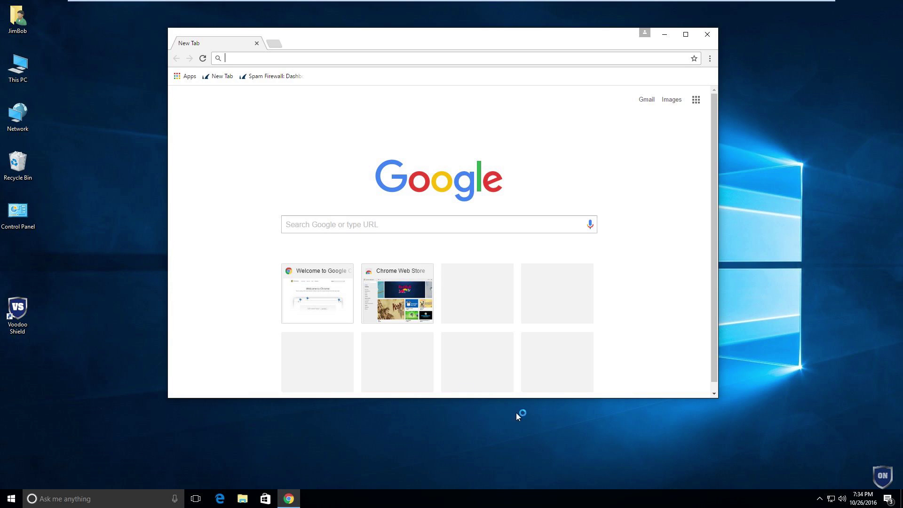
pyautogui.click(342, 222)
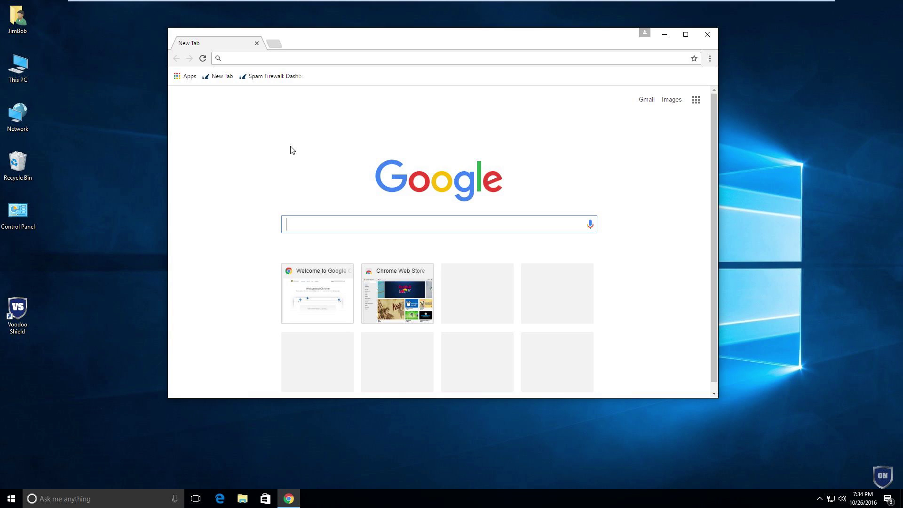
pyautogui.write('it')
pyautogui.press('BackSpace')
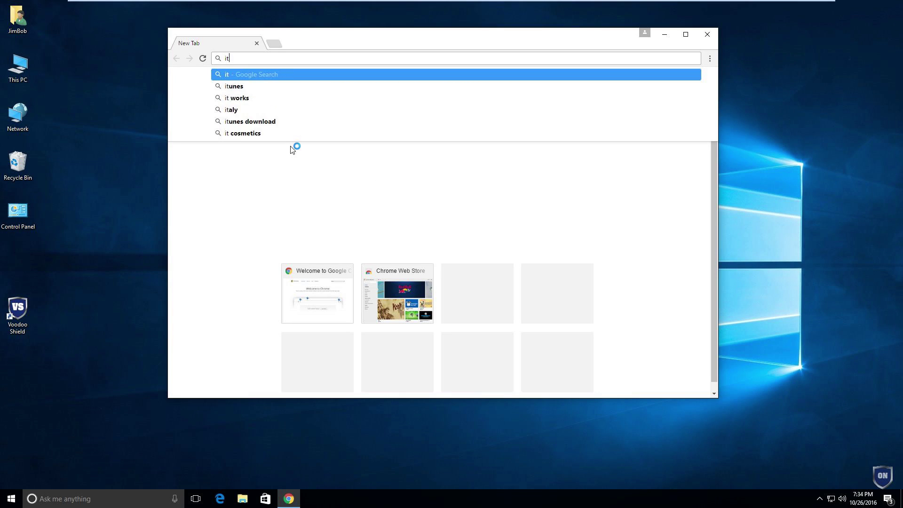
pyautogui.write('tu')
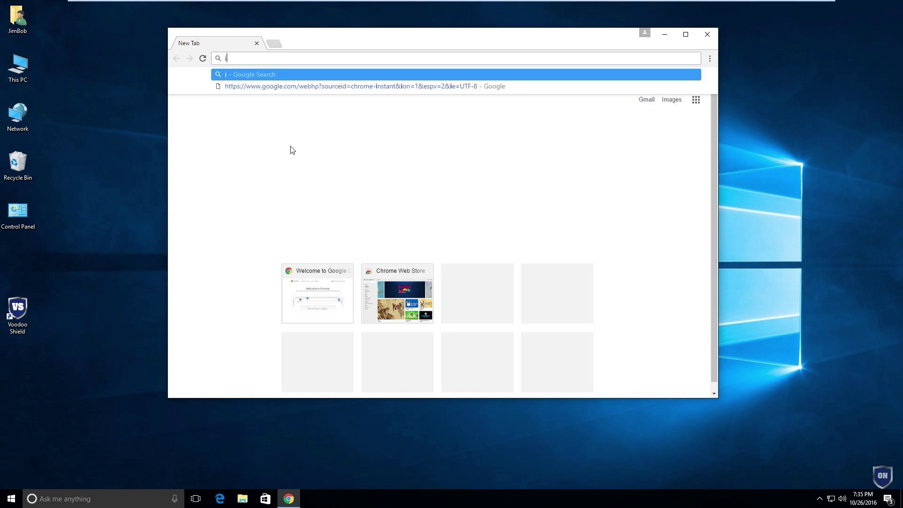
pyautogui.write('n')
pyautogui.press('BackSpace')
pyautogui.press('BackSpace')
pyautogui.press('BackSpace')
pyautogui.press('BackSpace')
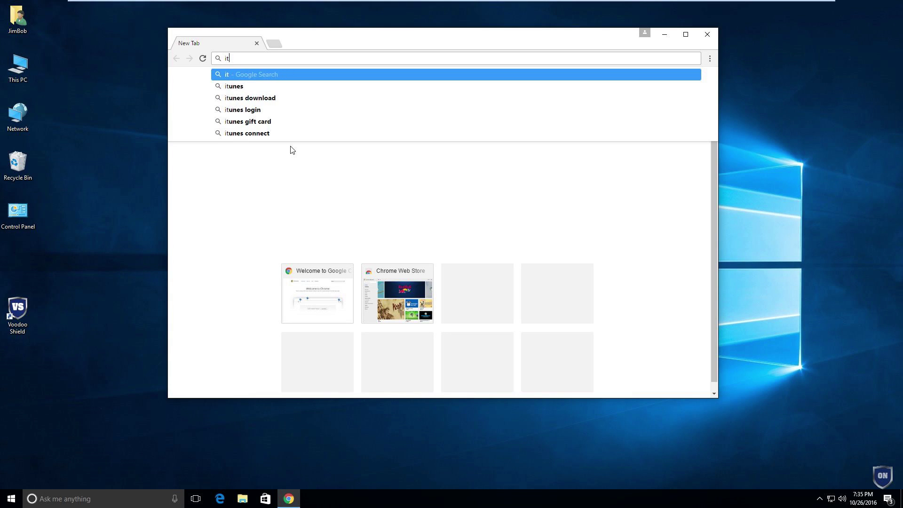
pyautogui.write('yahoo.com')
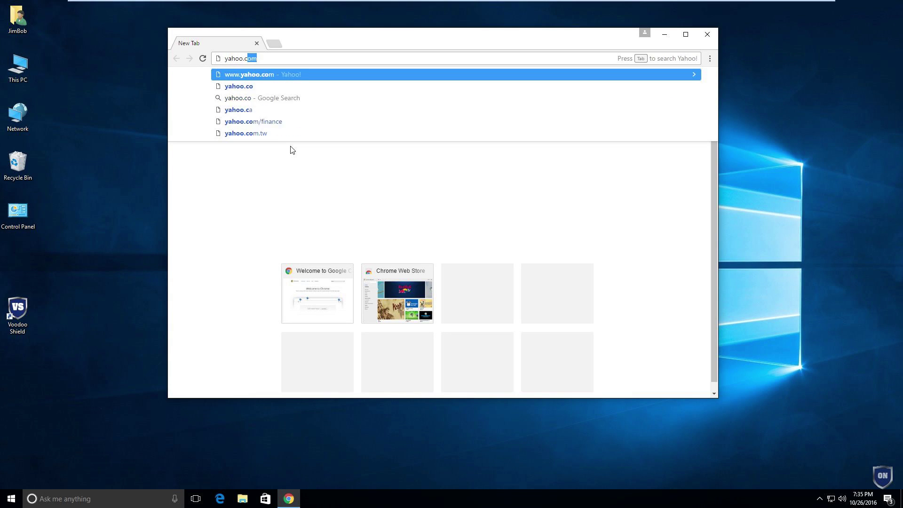
pyautogui.press('Return')
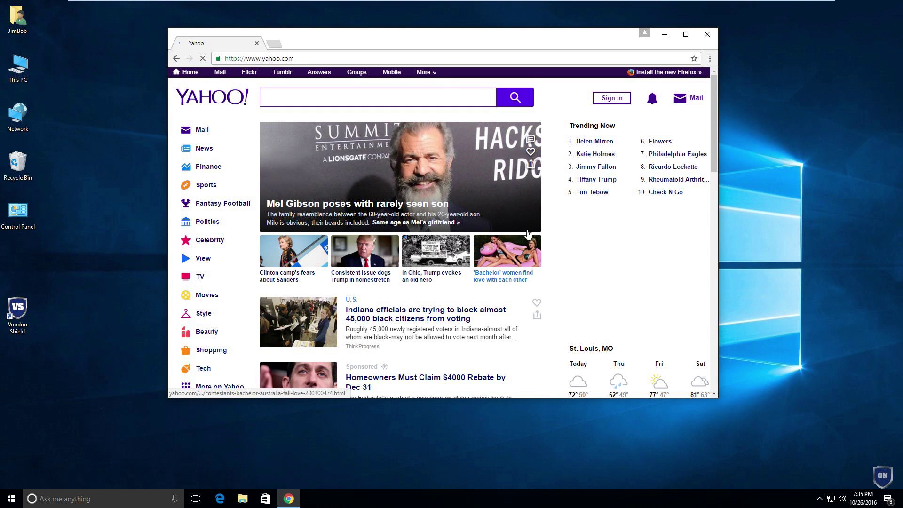
# Step: Search Yahoo for 'itunes download'
pyautogui.scroll(-1, 529, 226)
pyautogui.scroll(-2, 528, 225)
pyautogui.scroll(3, 377, 164)
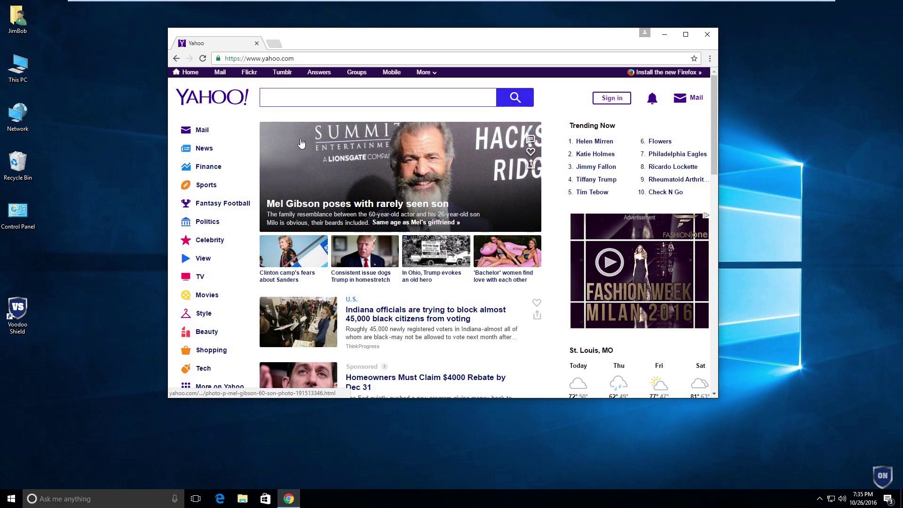
pyautogui.write('it')
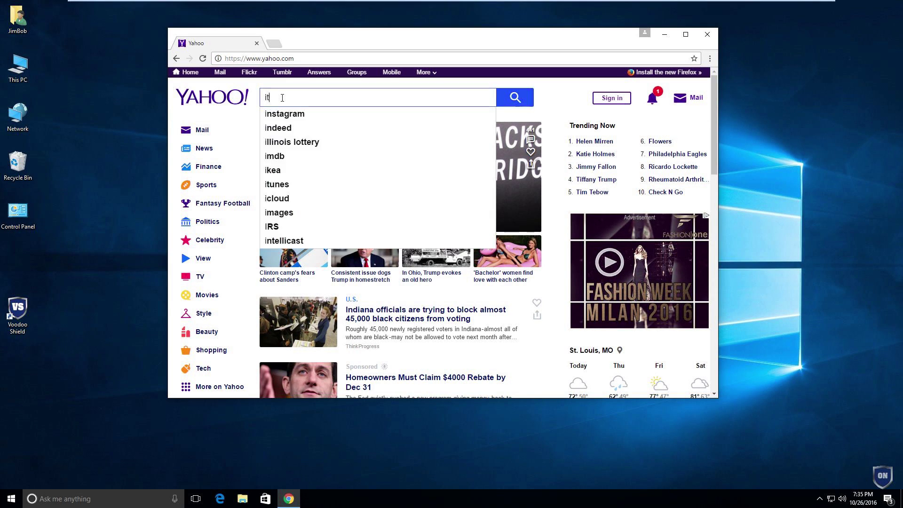
pyautogui.write('unes down')
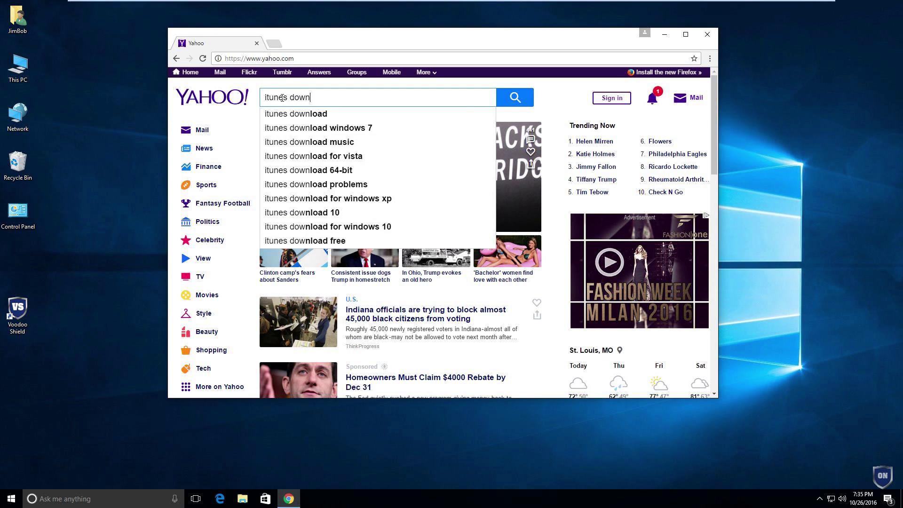
pyautogui.write('load')
pyautogui.press('Return')
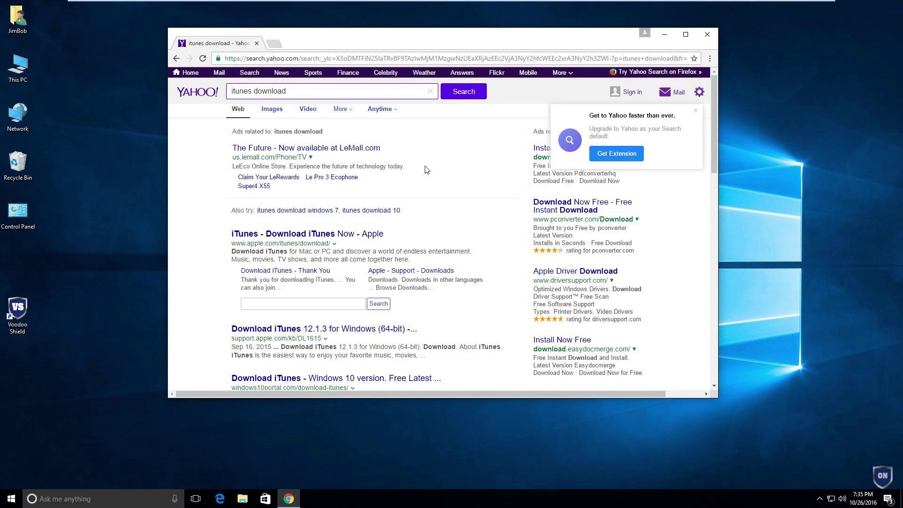
# Step: Scroll through the results and close the 'Get to Yahoo faster' extension promo
pyautogui.scroll(-10, 426, 169)
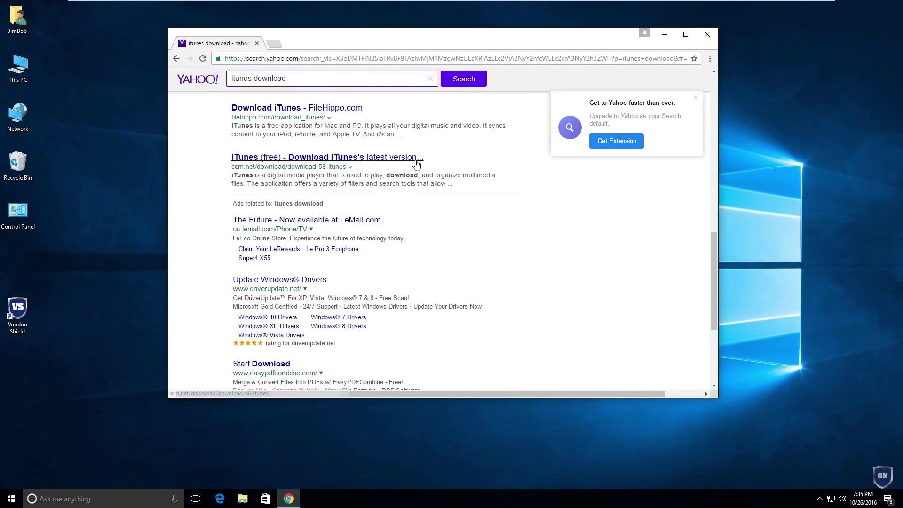
pyautogui.scroll(-2, 416, 163)
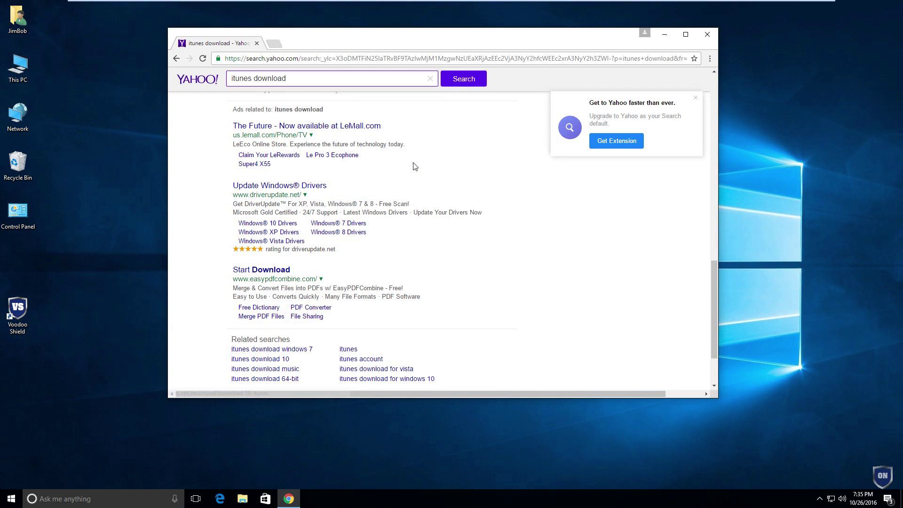
pyautogui.scroll(4, 397, 177)
pyautogui.scroll(-1, 397, 172)
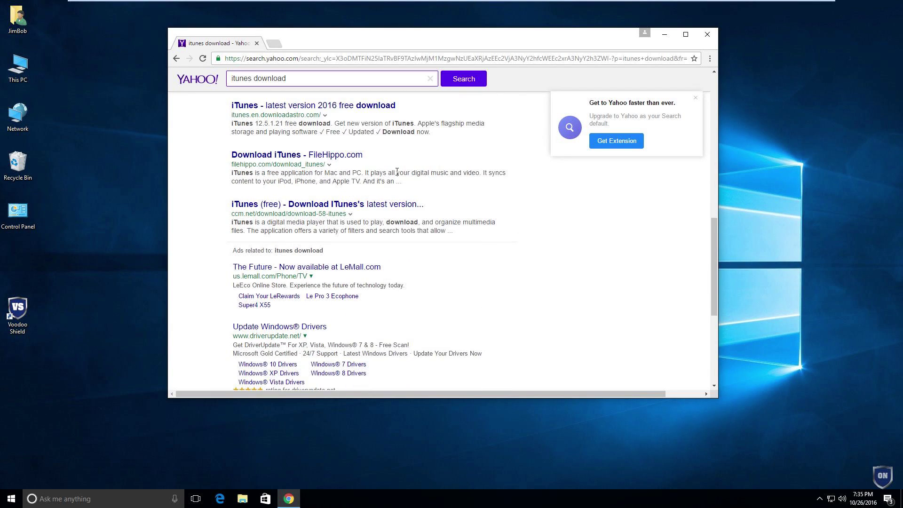
pyautogui.scroll(10, 395, 171)
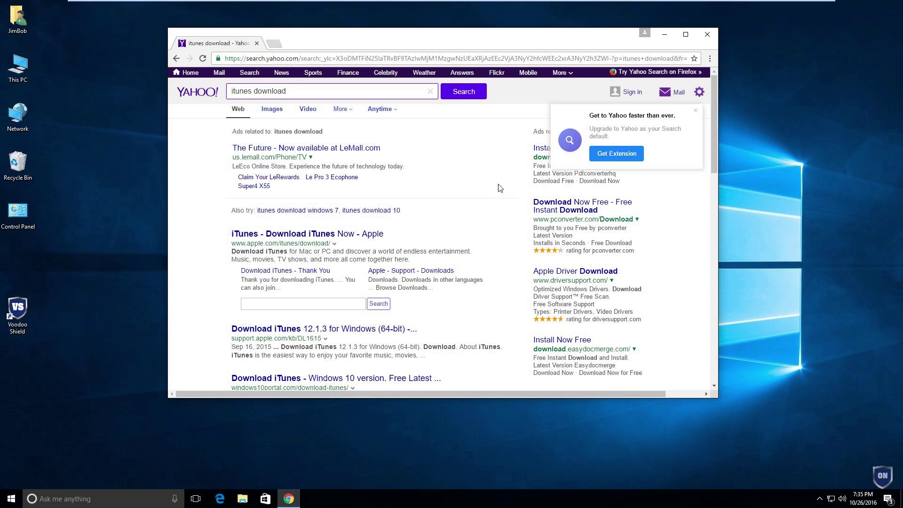
pyautogui.click(695, 110)
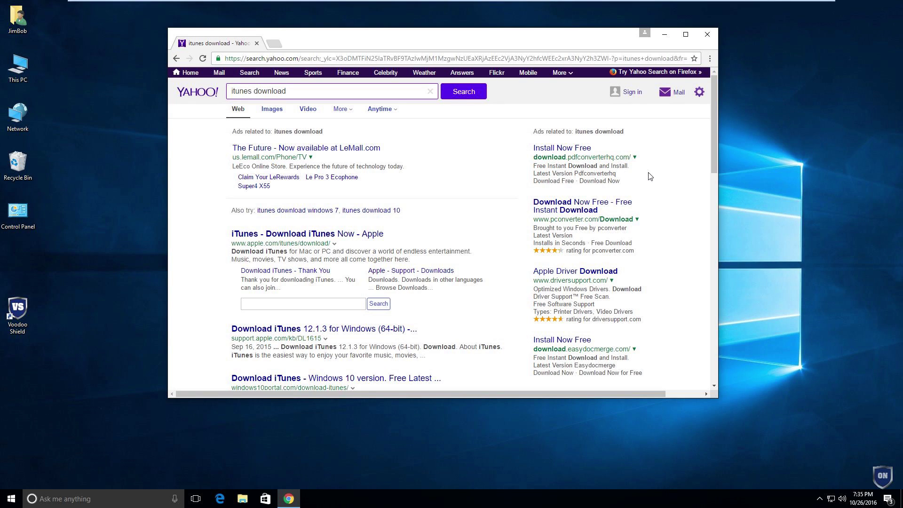
pyautogui.scroll(-1, 650, 176)
pyautogui.scroll(1, 651, 180)
# Step: Search for just 'itunes' and open the Install - Free Download ad
pyautogui.click(297, 92)
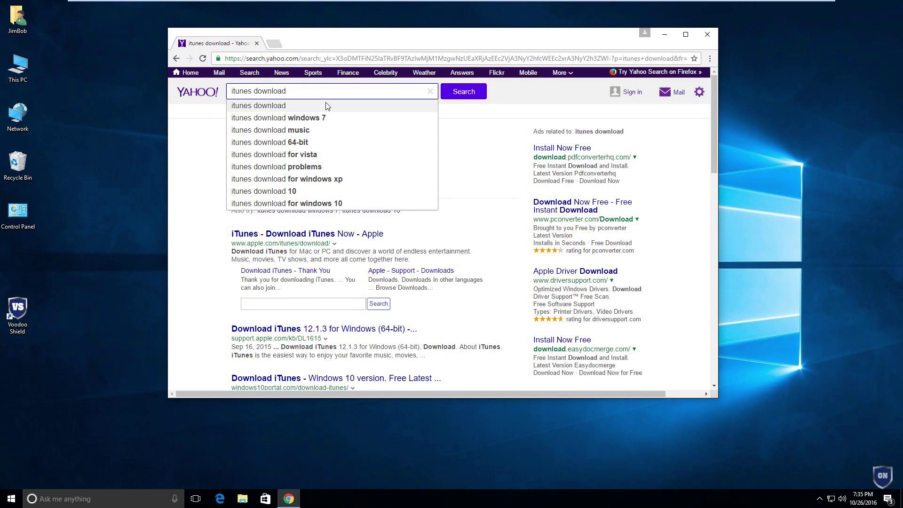
pyautogui.press('BackSpace')
pyautogui.press('BackSpace')
pyautogui.press('BackSpace')
pyautogui.press('BackSpace')
pyautogui.press('BackSpace')
pyautogui.press('BackSpace')
pyautogui.press('BackSpace')
pyautogui.press('BackSpace')
pyautogui.press('BackSpace')
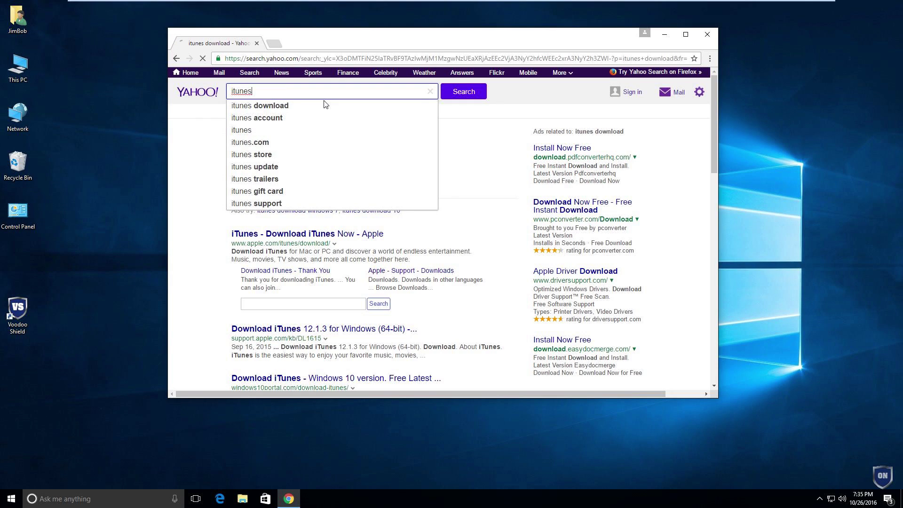
pyautogui.press('Return')
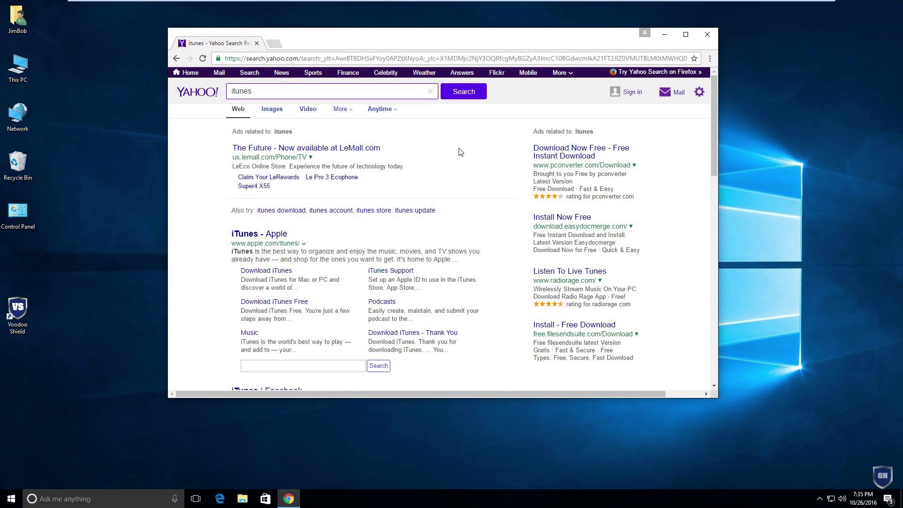
pyautogui.scroll(-7, 460, 151)
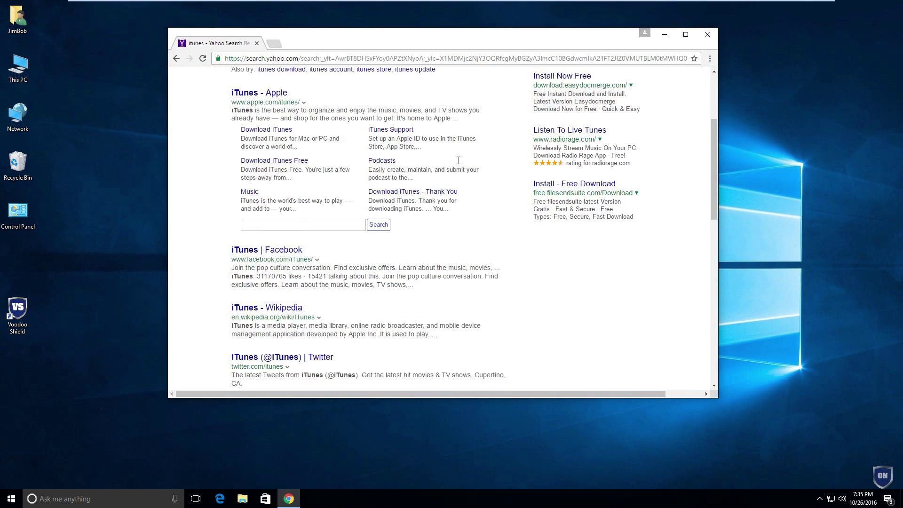
pyautogui.scroll(-5, 461, 164)
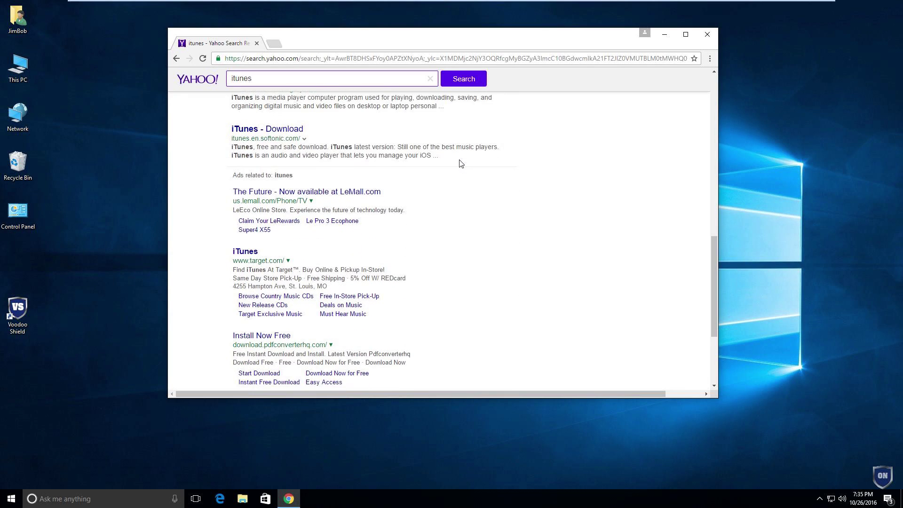
pyautogui.scroll(-3, 459, 163)
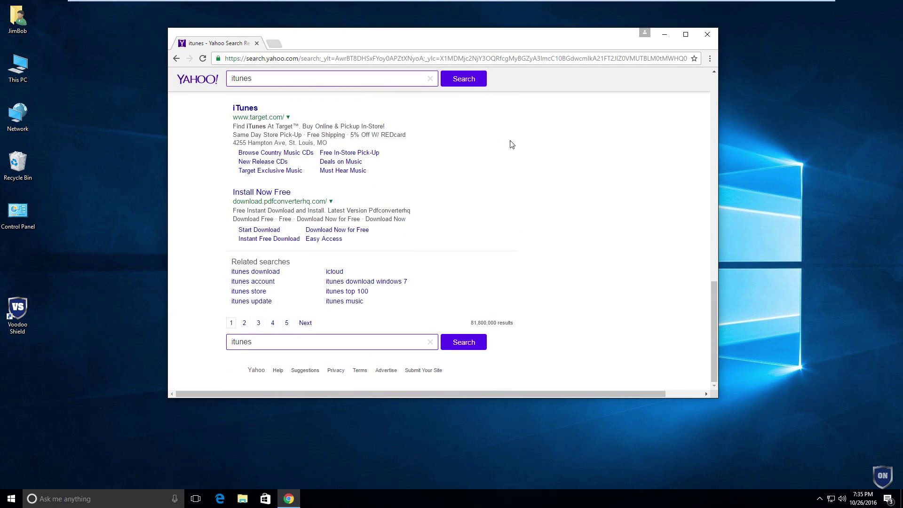
pyautogui.scroll(10, 568, 137)
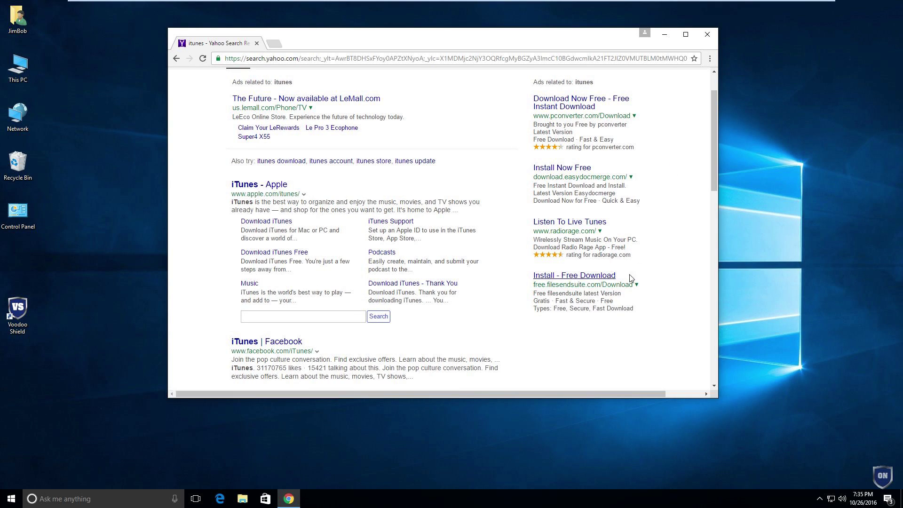
pyautogui.click(585, 278)
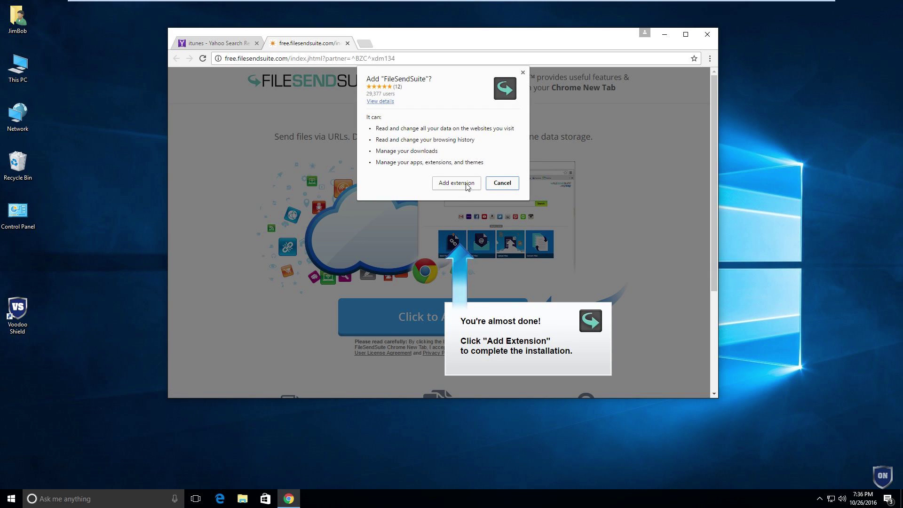
# Step: Add the FileSendSuite extension to Chrome, then close the new tab and success tabs
pyautogui.click(499, 180)
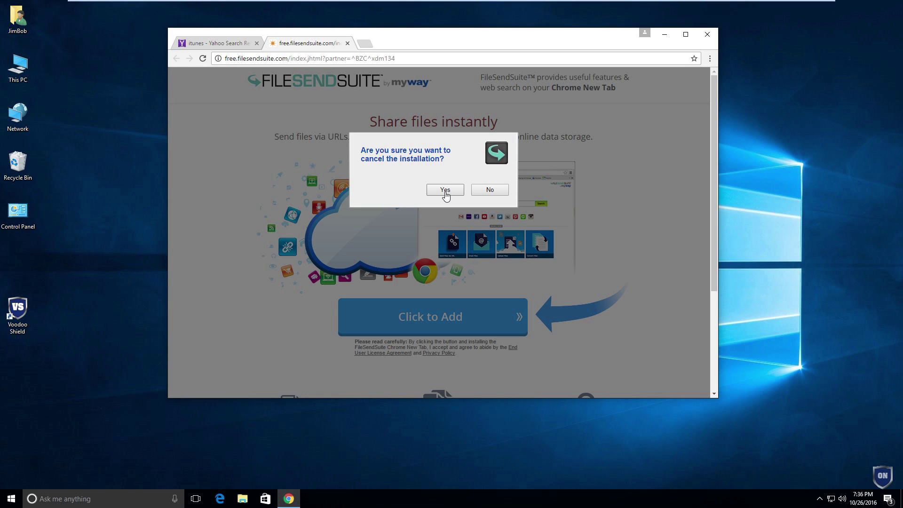
pyautogui.click(489, 190)
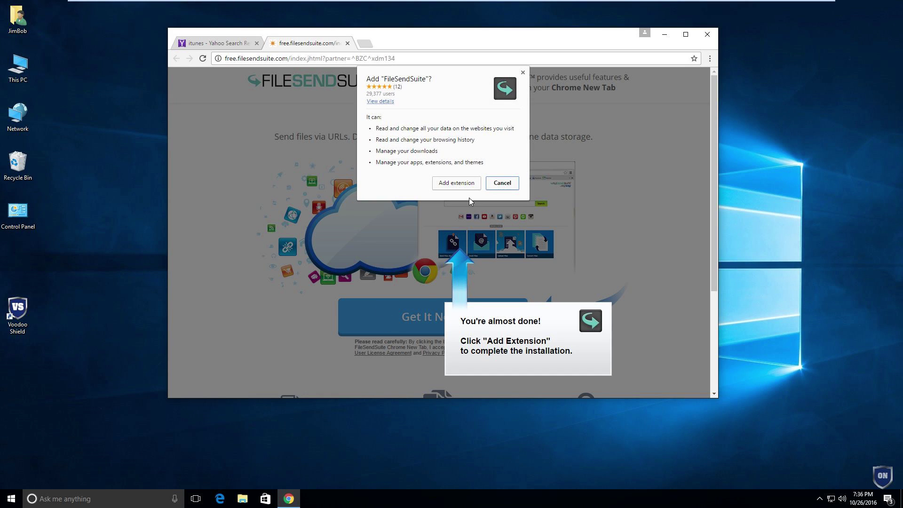
pyautogui.click(452, 187)
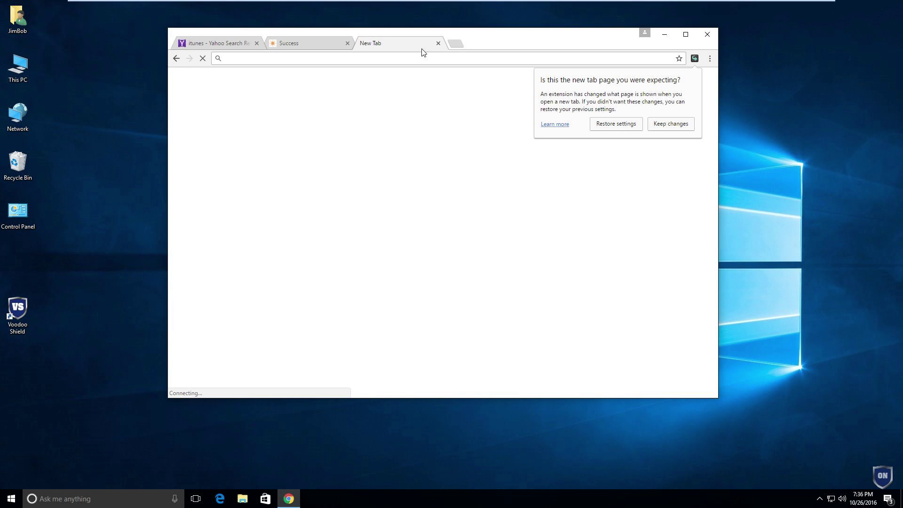
pyautogui.click(437, 43)
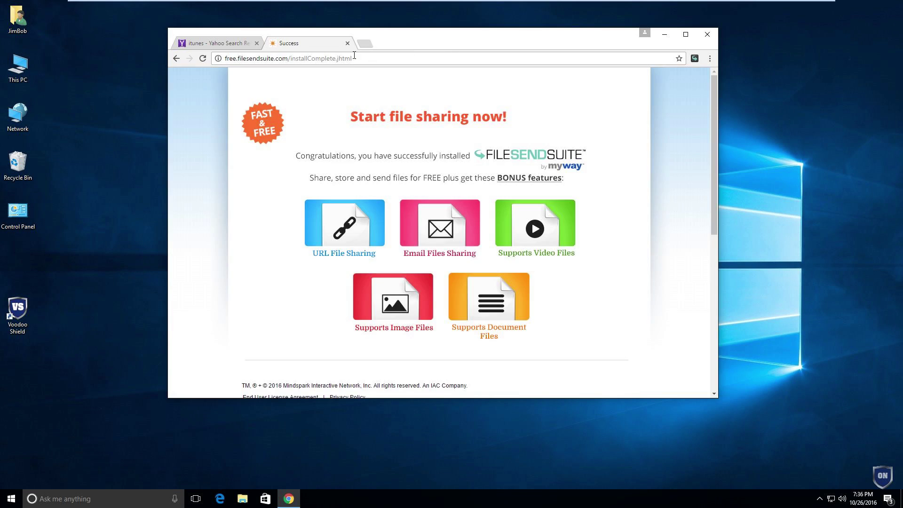
pyautogui.click(347, 44)
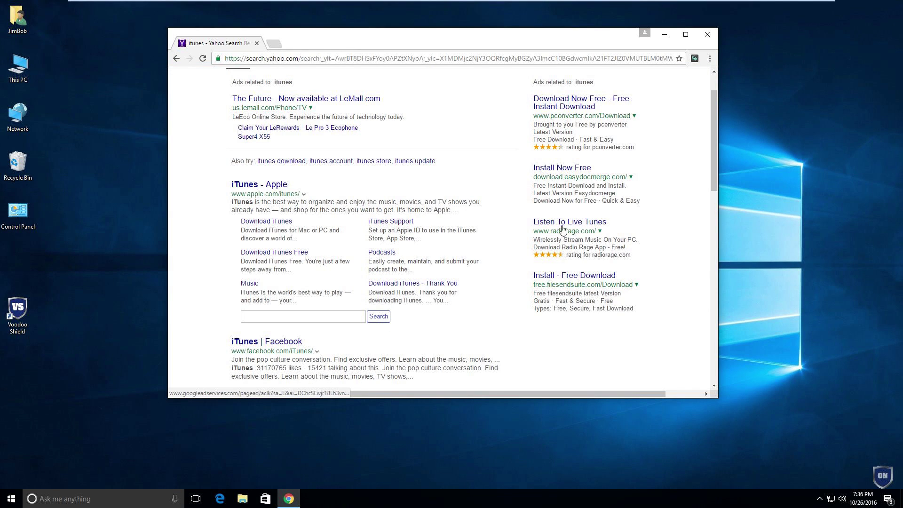
# Step: Add the PConverter extension to Chrome from the Download Now Free ad
pyautogui.click(563, 102)
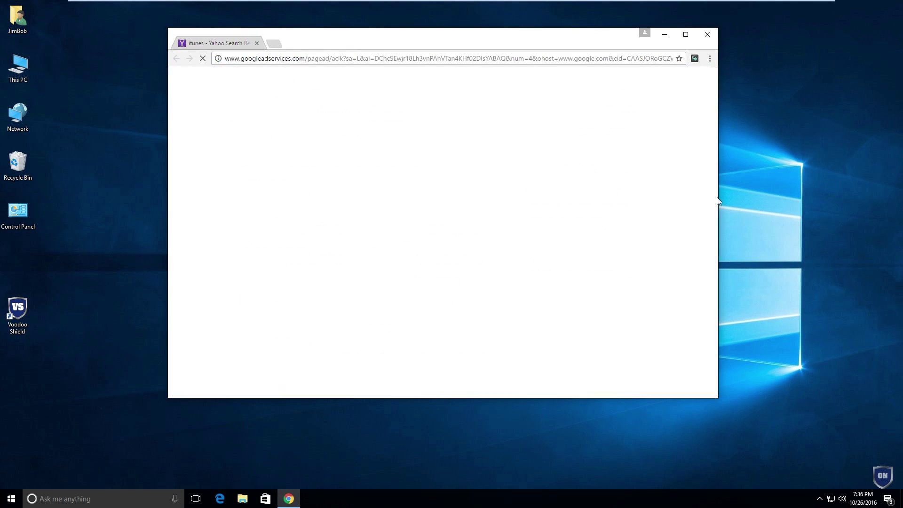
pyautogui.click(556, 156)
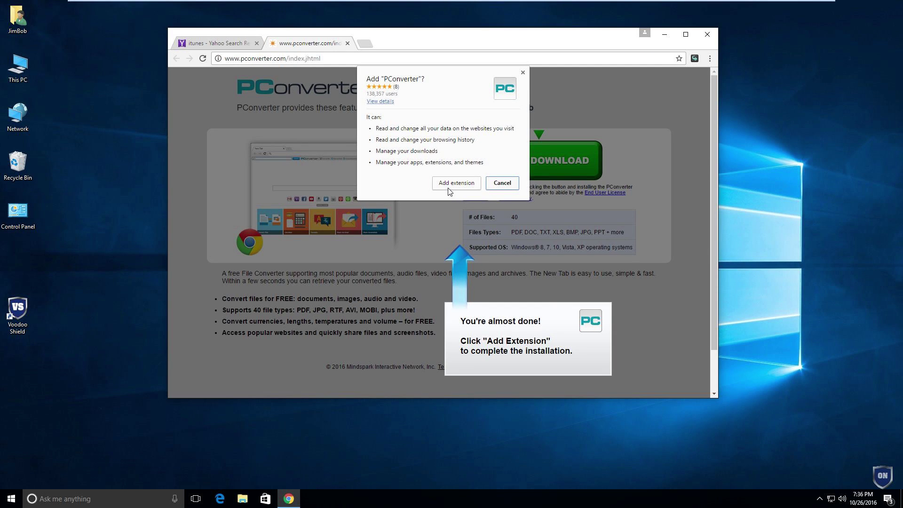
pyautogui.click(452, 183)
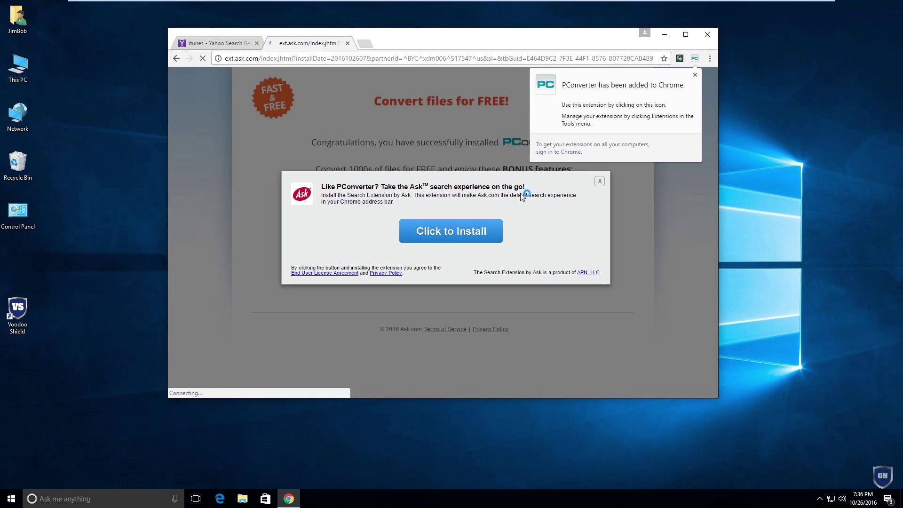
# Step: Add the Ask search extension, dismiss the success popups, and close Chrome
pyautogui.click(460, 235)
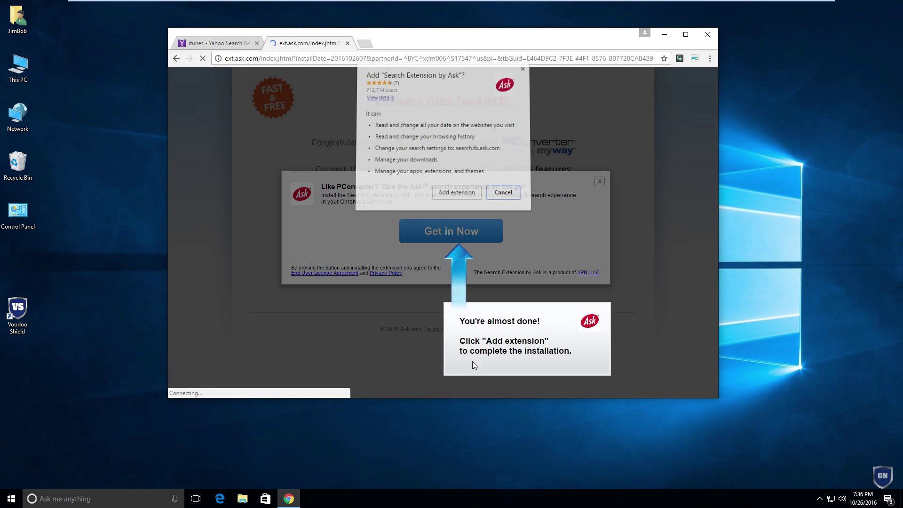
pyautogui.click(454, 192)
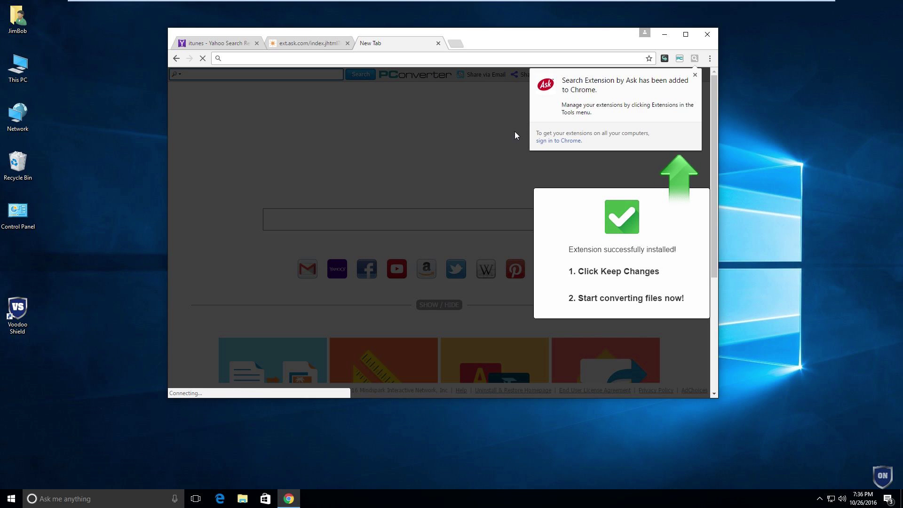
pyautogui.click(695, 75)
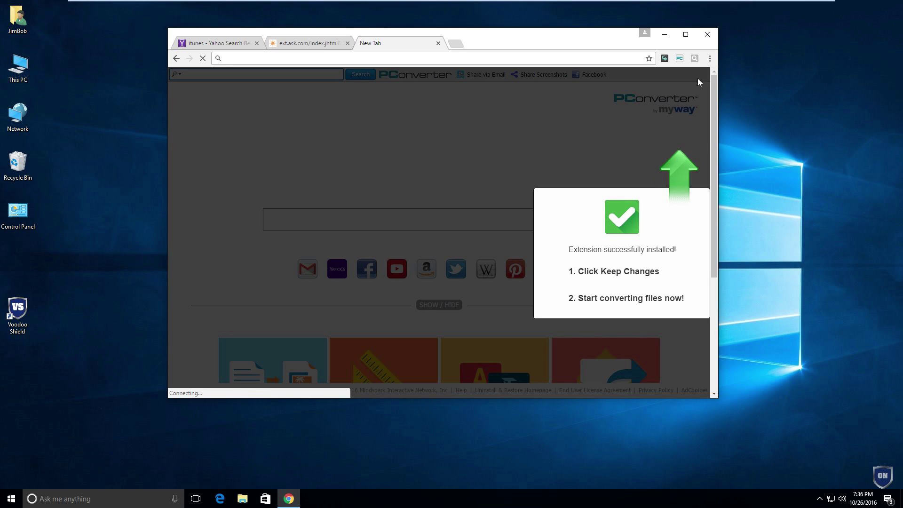
pyautogui.click(601, 228)
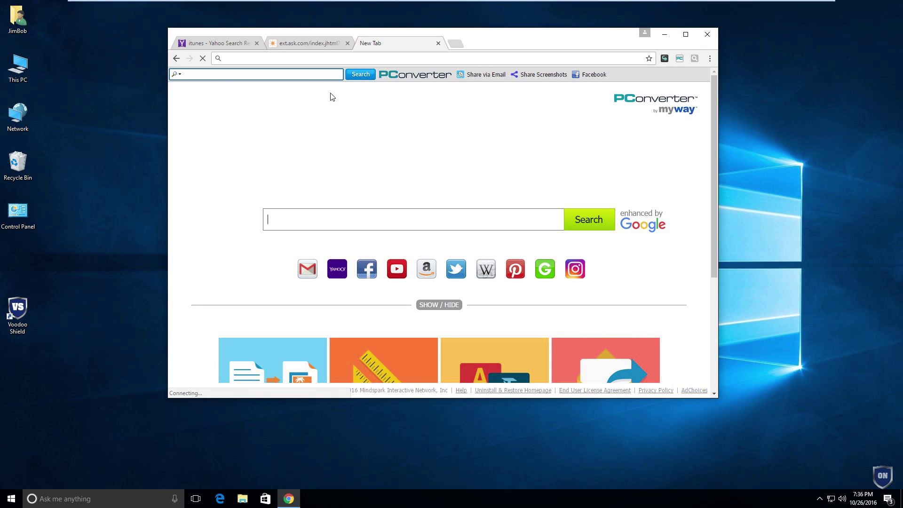
pyautogui.click(712, 38)
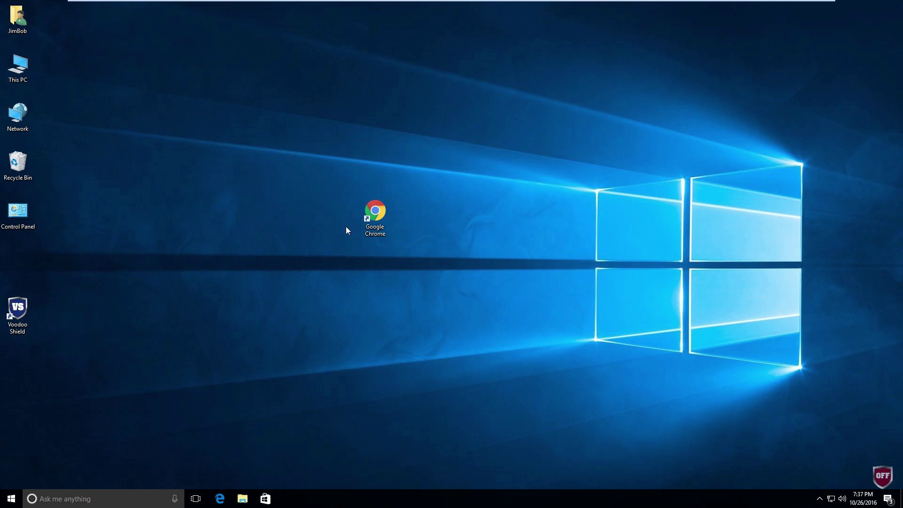
# Step: Relaunch Chrome, dismiss the new tab page change prompt, and close the browser
pyautogui.doubleClick(374, 214)
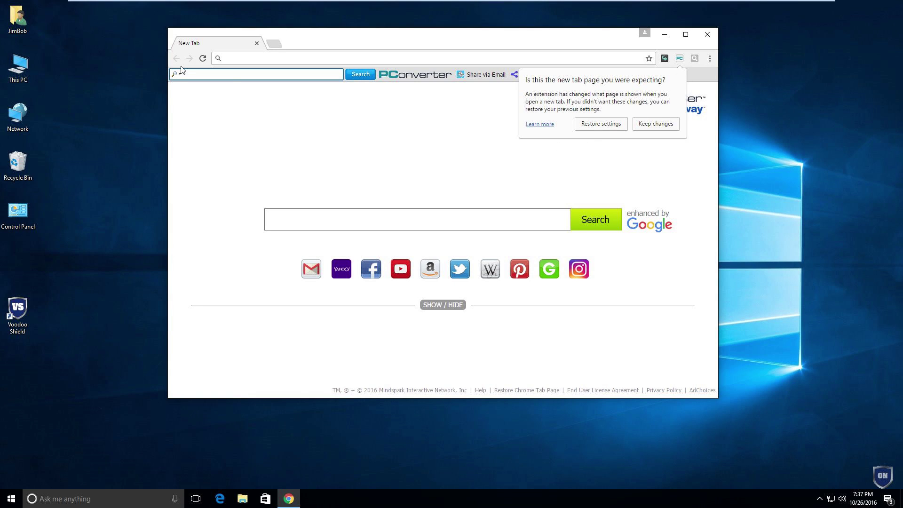
pyautogui.click(222, 60)
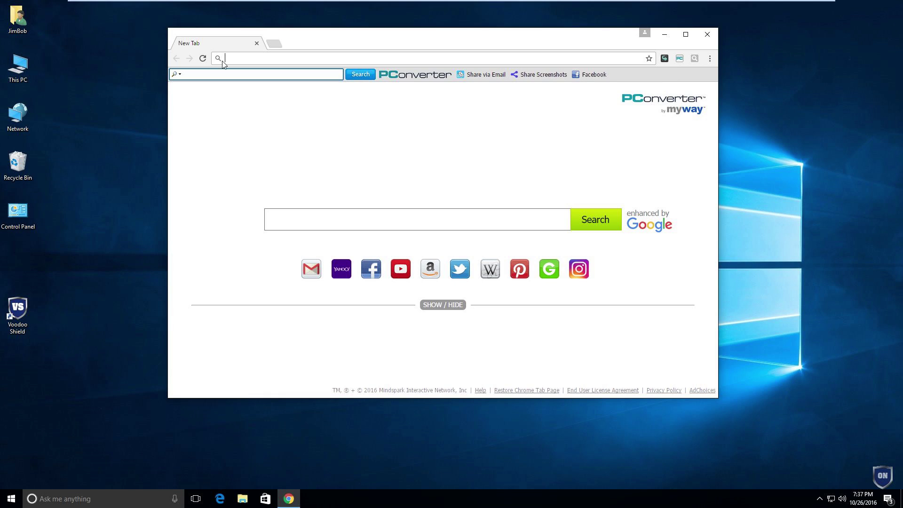
pyautogui.click(705, 42)
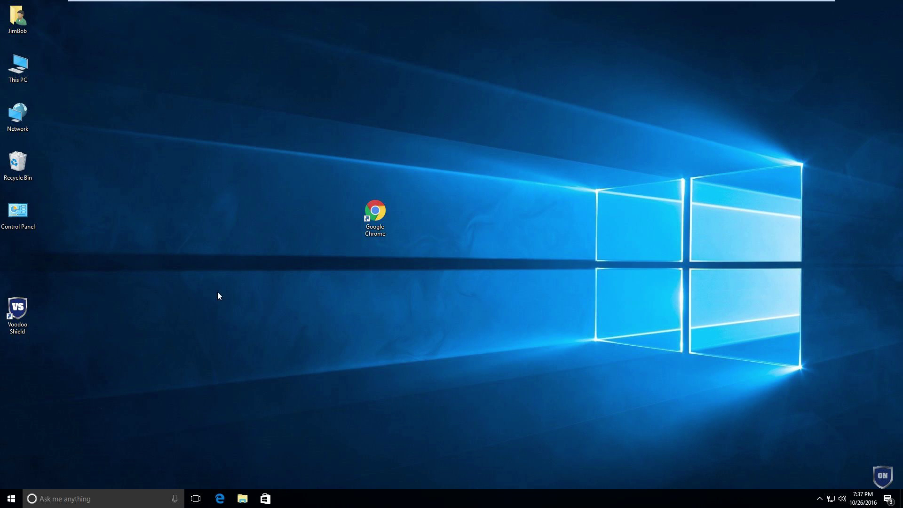
# Step: Reopen Chrome to confirm the PConverter new tab hijack, close it, and open the shortcut's options
pyautogui.click(377, 213)
pyautogui.doubleClick(377, 213)
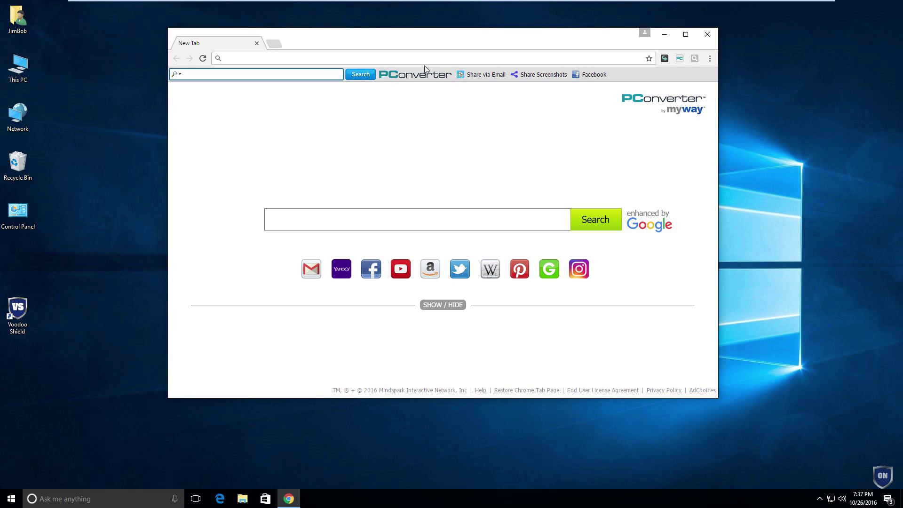
pyautogui.click(709, 37)
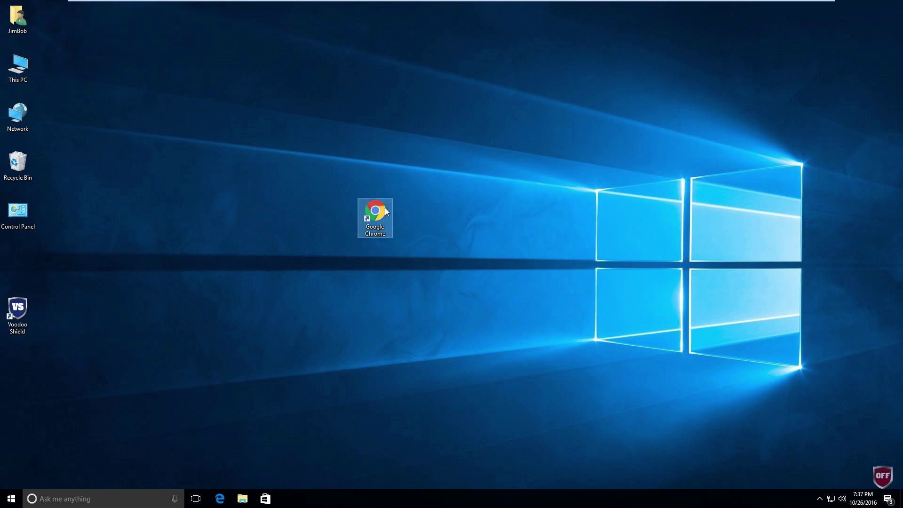
pyautogui.rightClick(385, 207)
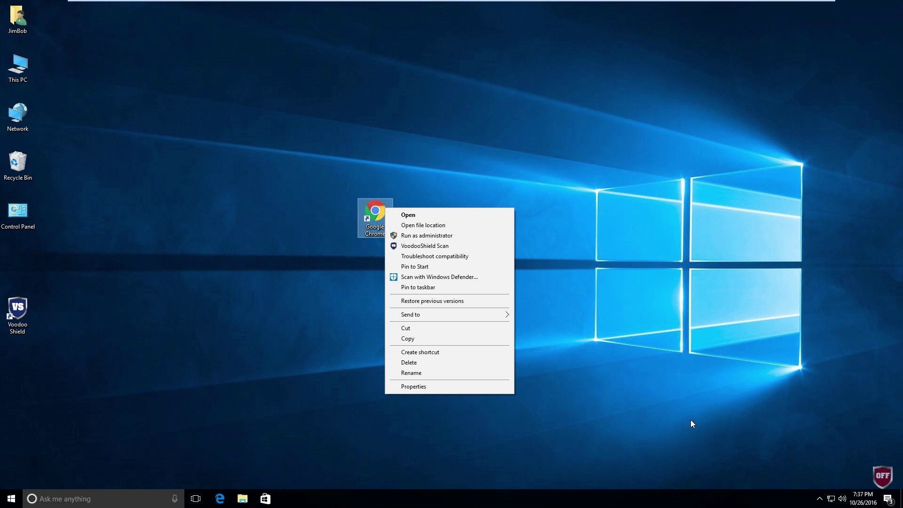
# Step: Set VoodooShield's whitelisting mode to ALWAYS ON from the tray shield
pyautogui.click(883, 470)
pyautogui.rightClick(876, 470)
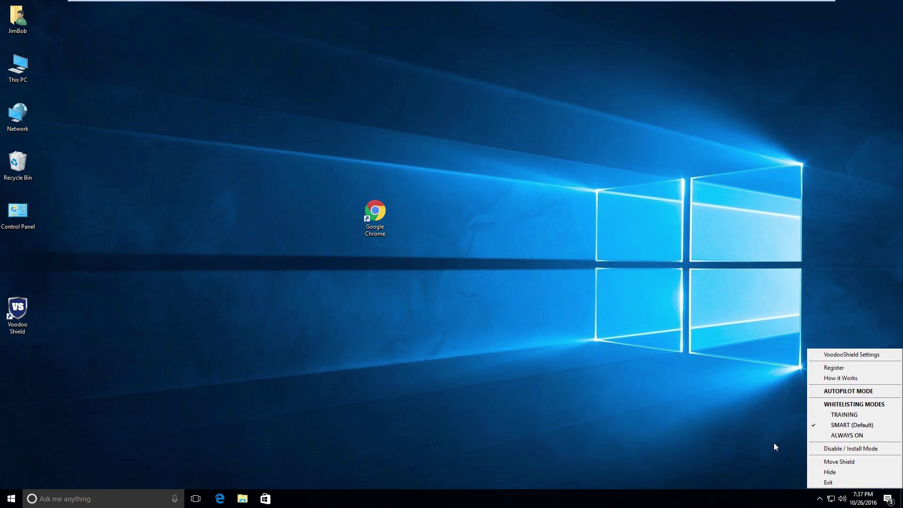
pyautogui.click(822, 435)
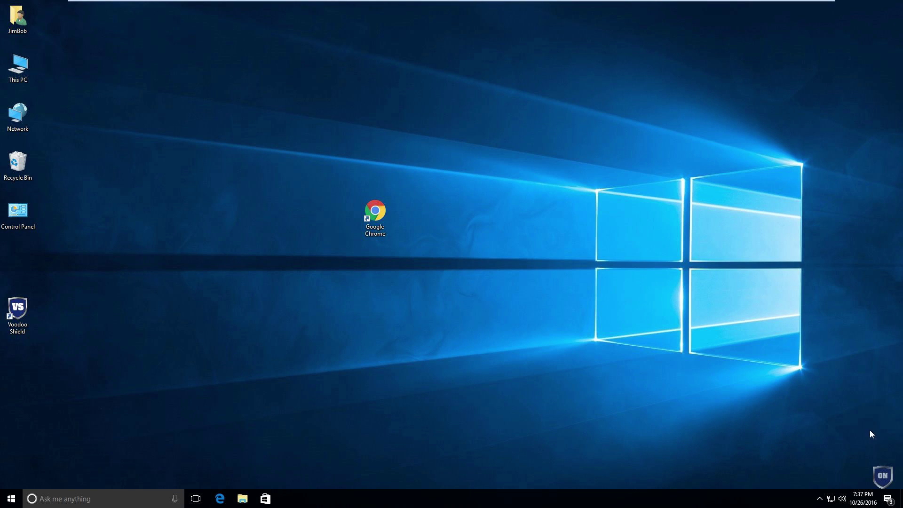
pyautogui.click(878, 476)
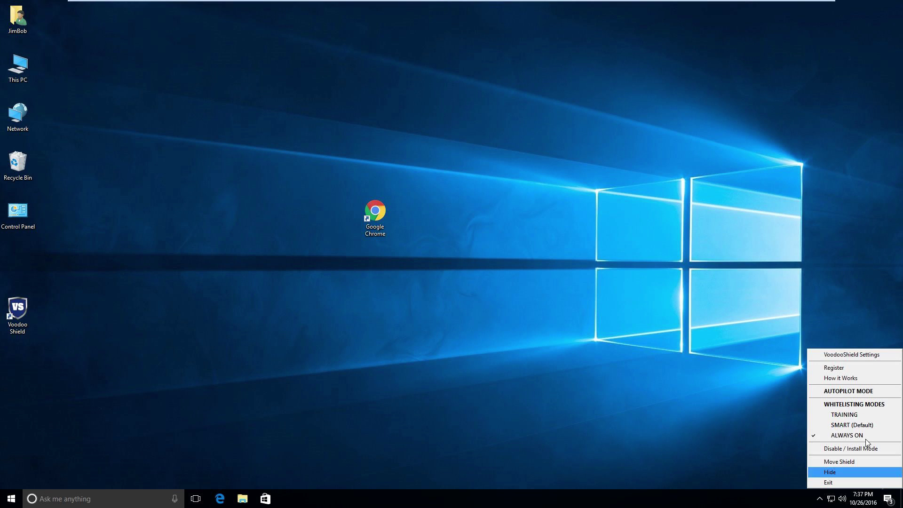
pyautogui.click(844, 433)
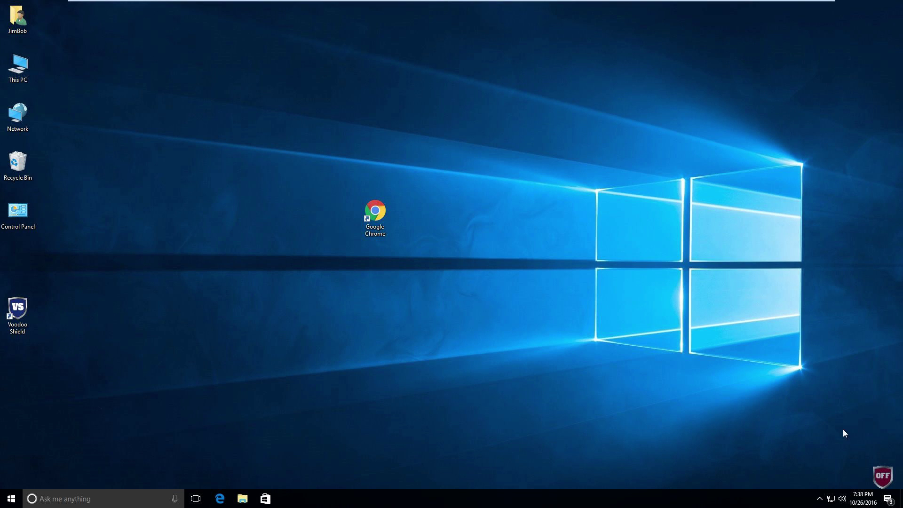
# Step: Relaunch Google Chrome and dismiss the extension's new tab warning
pyautogui.click(379, 213)
pyautogui.doubleClick(379, 213)
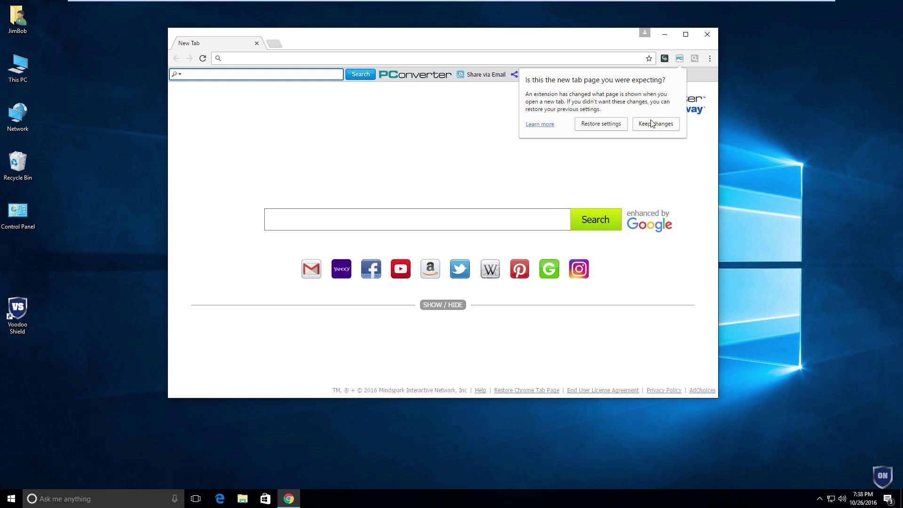
pyautogui.click(709, 60)
# Step: Search for malc0de from Chrome's address bar, which redirects to Ask.com
pyautogui.click(466, 122)
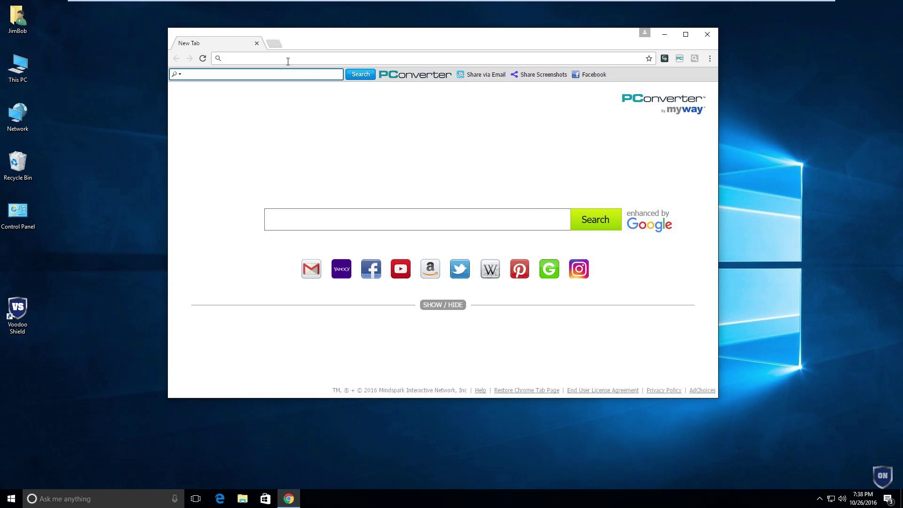
pyautogui.write('google,')
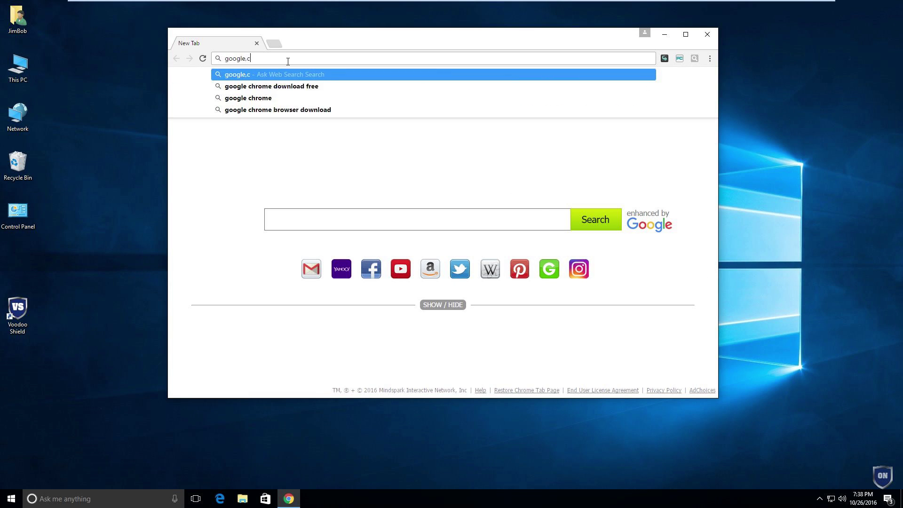
pyautogui.press('BackSpace')
pyautogui.press('BackSpace')
pyautogui.press('BackSpace')
pyautogui.press('BackSpace')
pyautogui.press('BackSpace')
pyautogui.press('BackSpace')
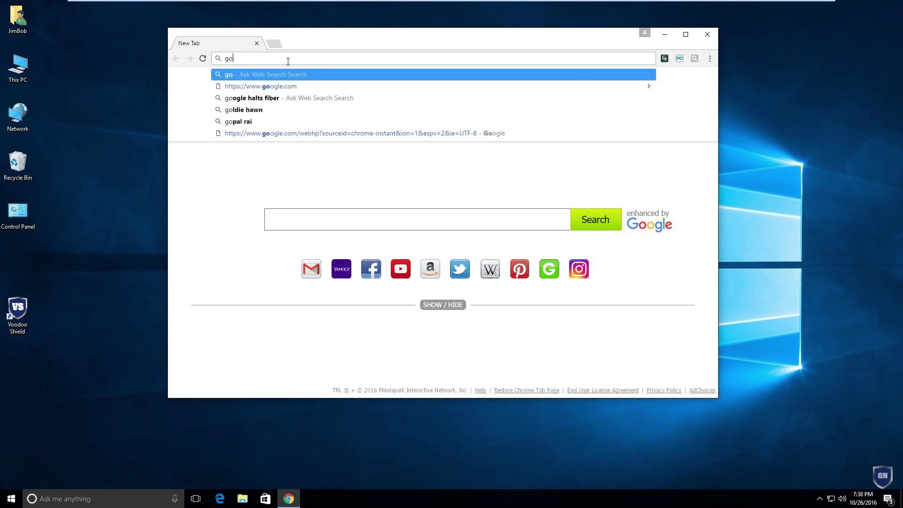
pyautogui.press('BackSpace')
pyautogui.write('go')
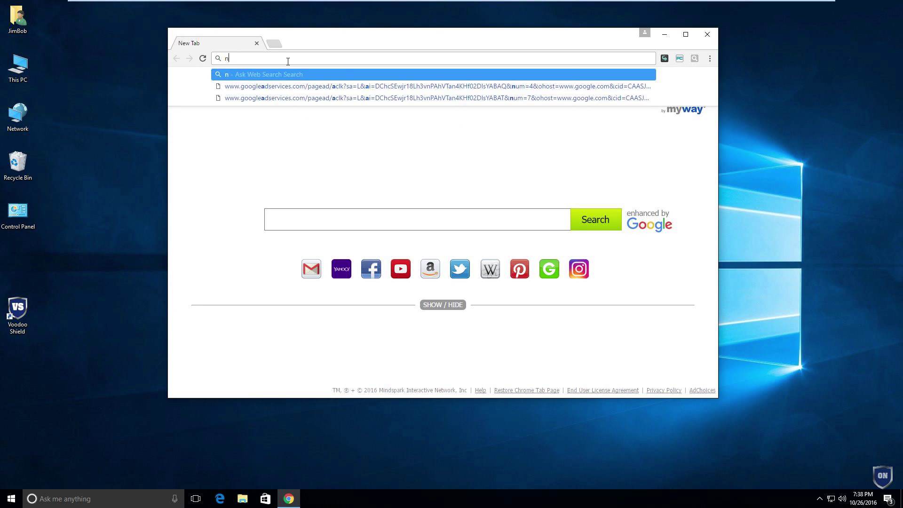
pyautogui.press('BackSpace')
pyautogui.press('BackSpace')
pyautogui.write('mal')
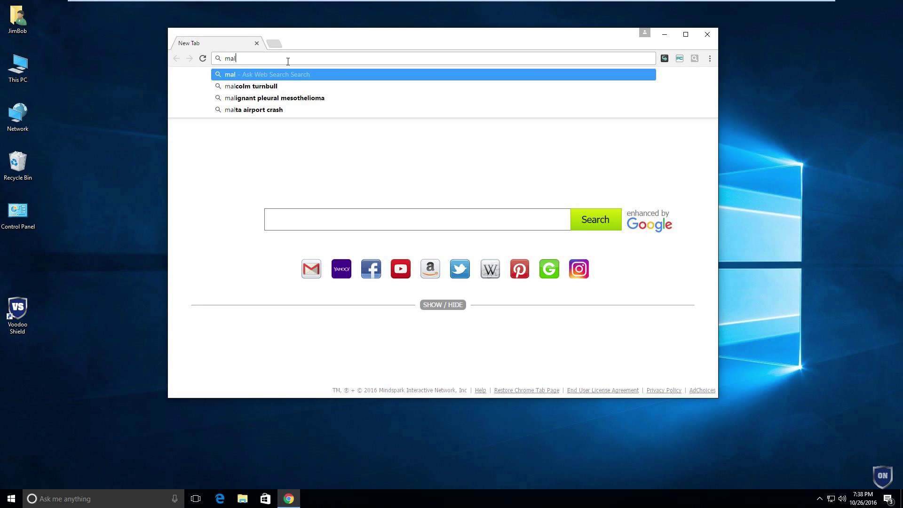
pyautogui.write('co')
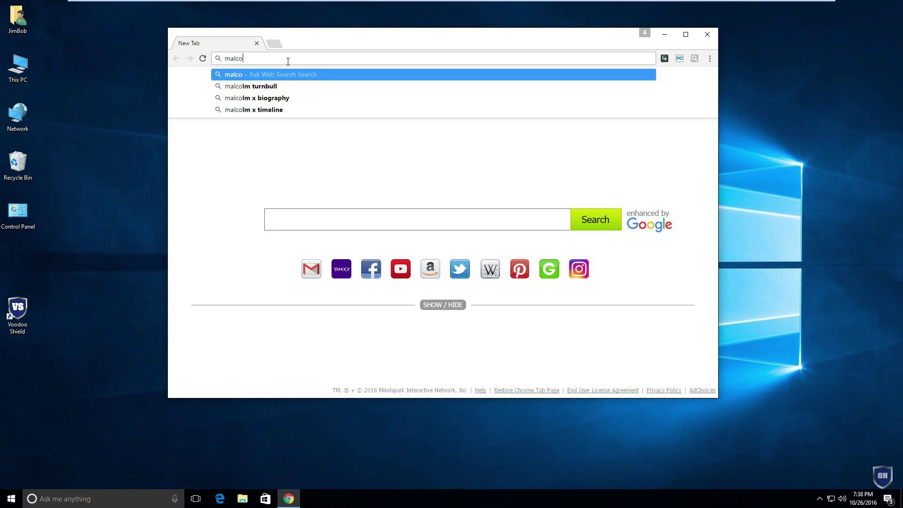
pyautogui.press('BackSpace')
pyautogui.write('0de')
pyautogui.press('Return')
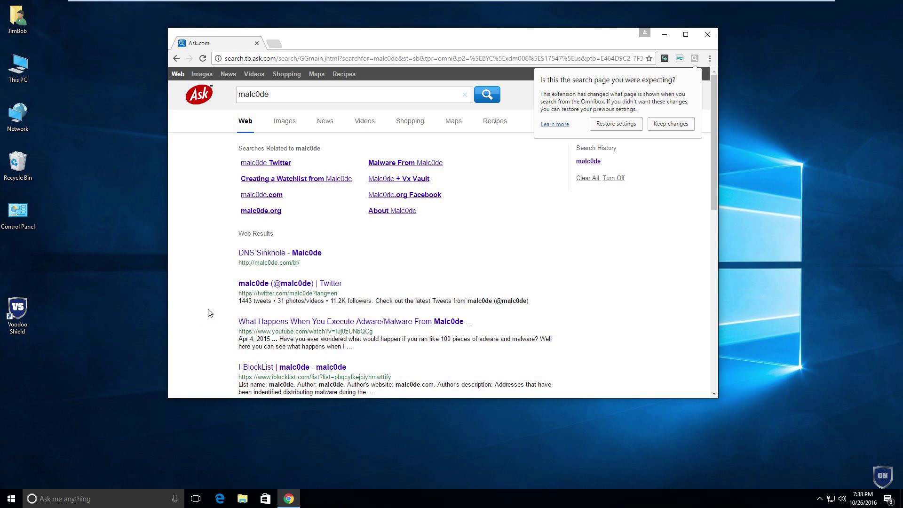
# Step: Go to google.com and type malc0de into its search
pyautogui.click(286, 91)
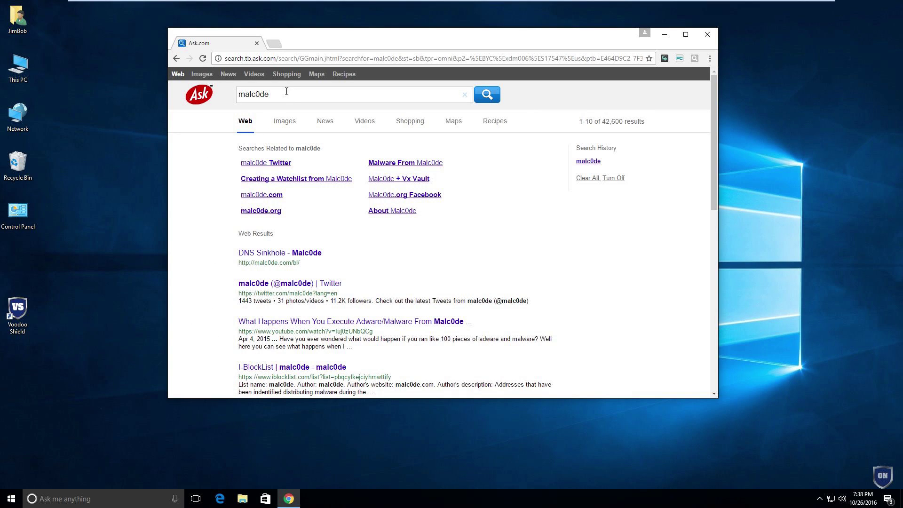
pyautogui.click(285, 93)
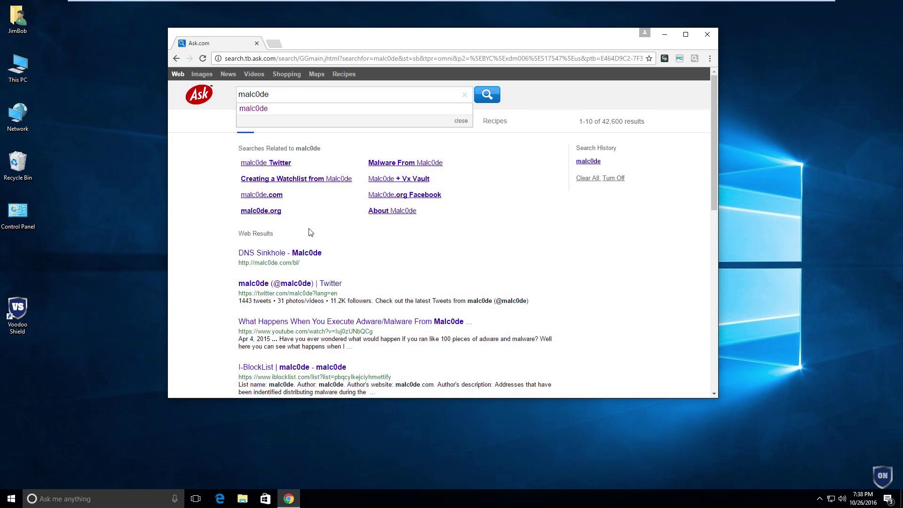
pyautogui.click(269, 56)
pyautogui.write('google.com')
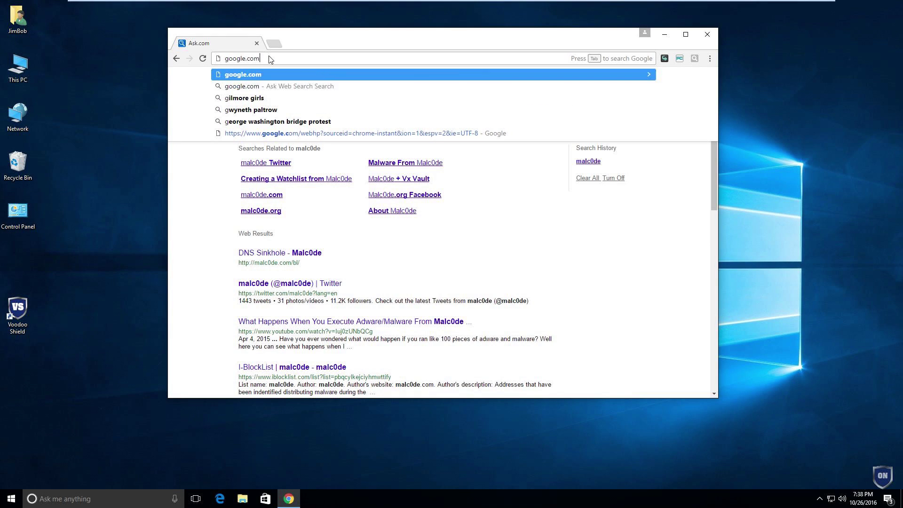
pyautogui.press('Return')
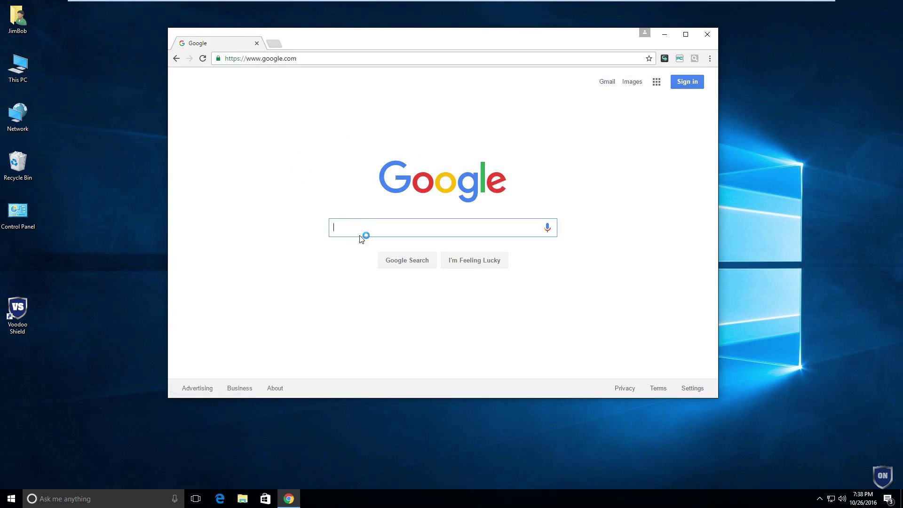
pyautogui.write('malc')
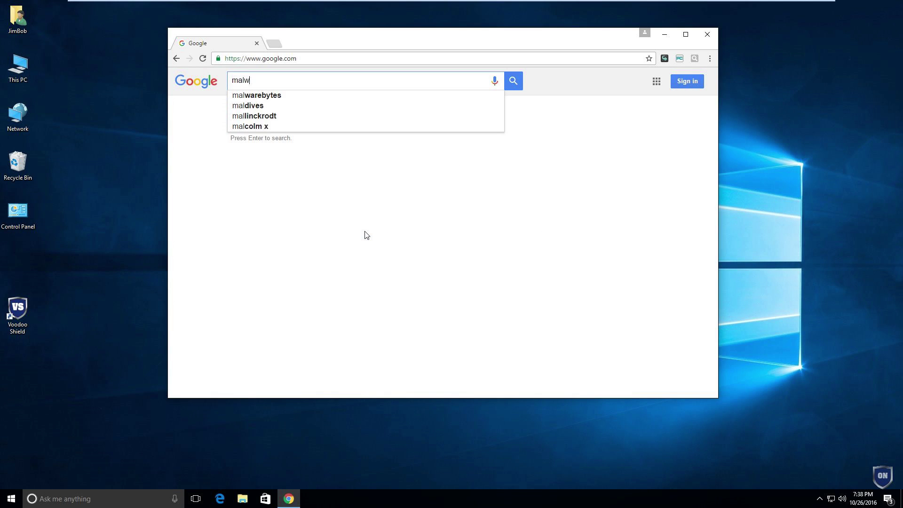
pyautogui.write('0de')
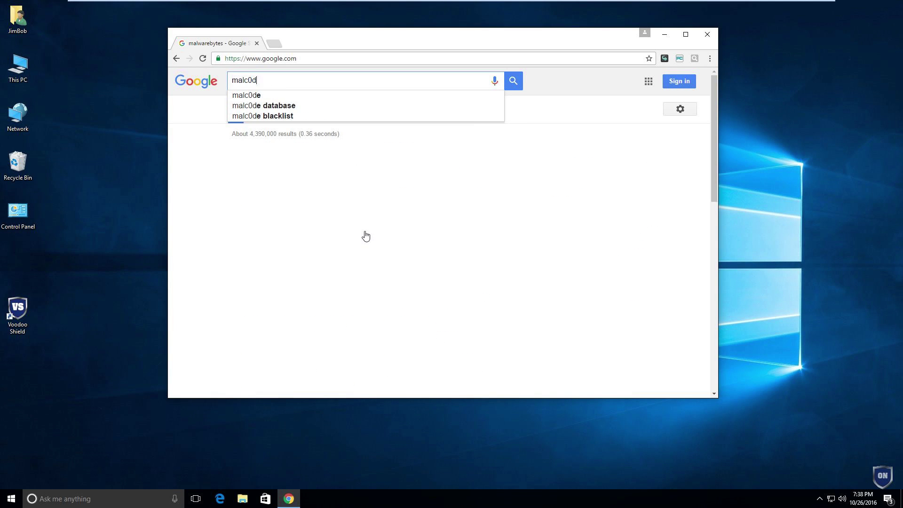
# Step: Search Google for malc0de, malc0de blacklist, then malc0de database, and open the Malc0de Database result
pyautogui.press('Return')
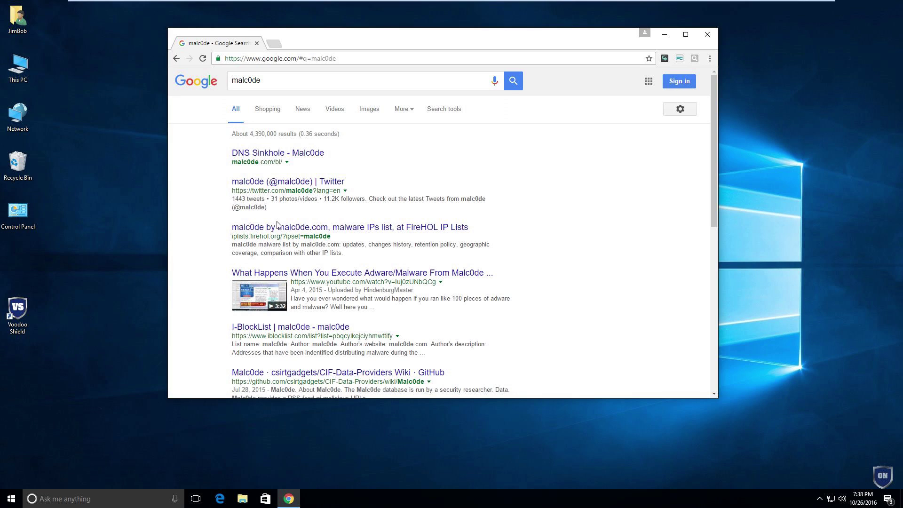
pyautogui.click(287, 82)
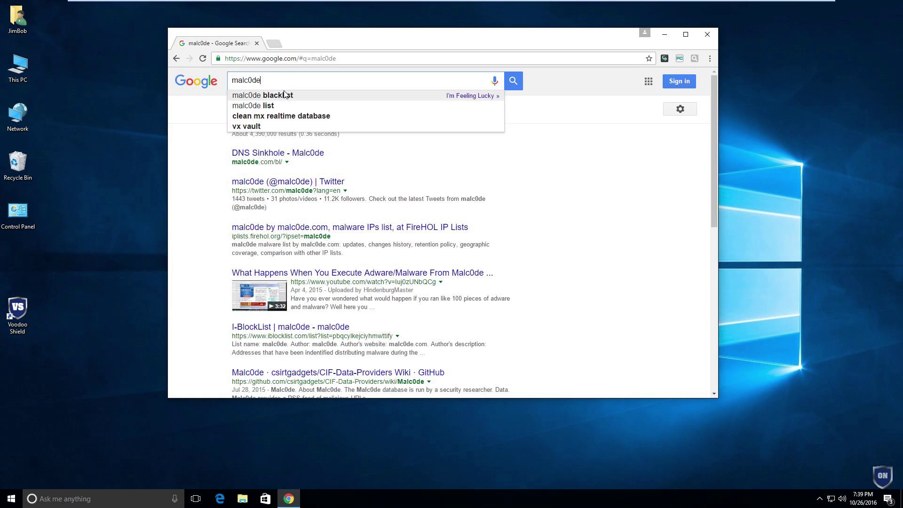
pyautogui.click(284, 95)
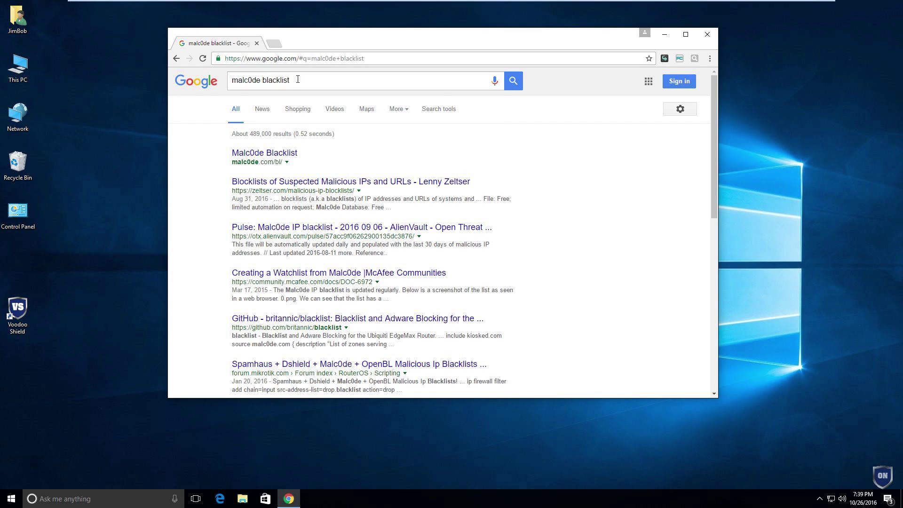
pyautogui.click(322, 82)
pyautogui.press('BackSpace')
pyautogui.press('BackSpace')
pyautogui.press('BackSpace')
pyautogui.press('BackSpace')
pyautogui.press('BackSpace')
pyautogui.press('BackSpace')
pyautogui.press('BackSpace')
pyautogui.press('BackSpace')
pyautogui.press('BackSpace')
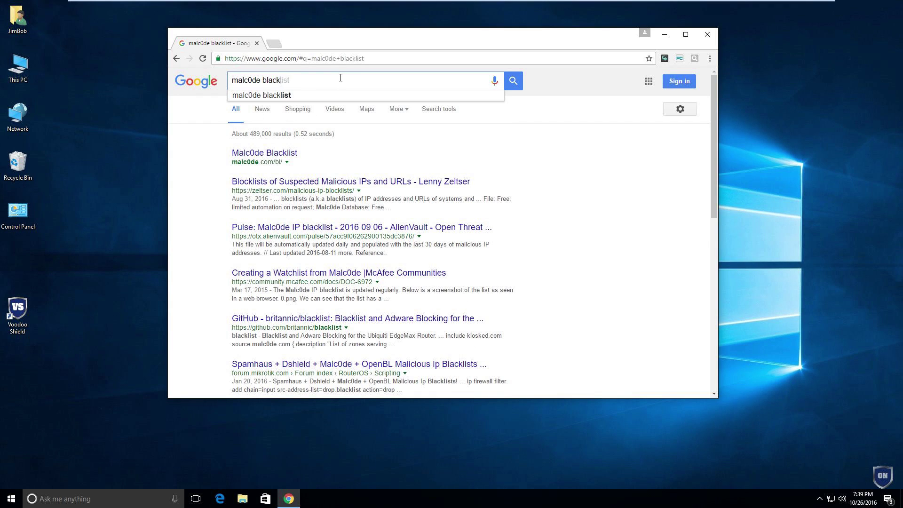
pyautogui.write('d')
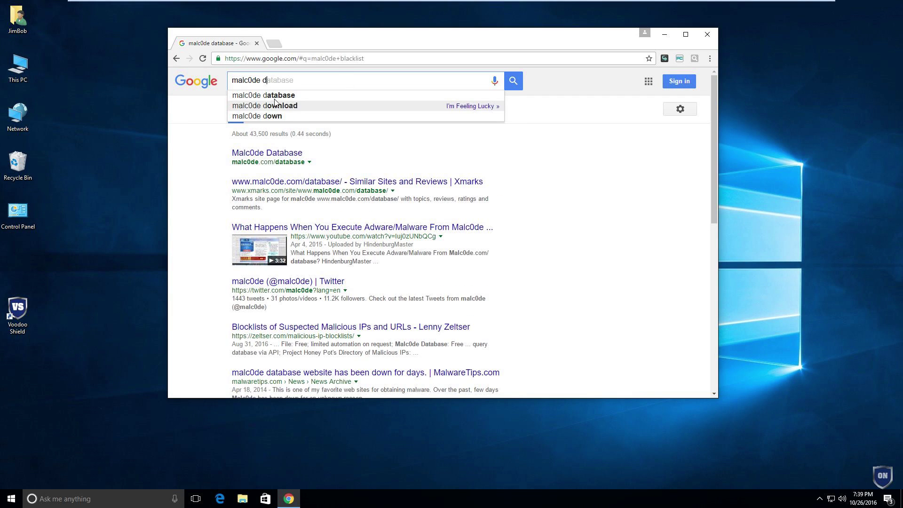
pyautogui.click(268, 95)
pyautogui.click(267, 154)
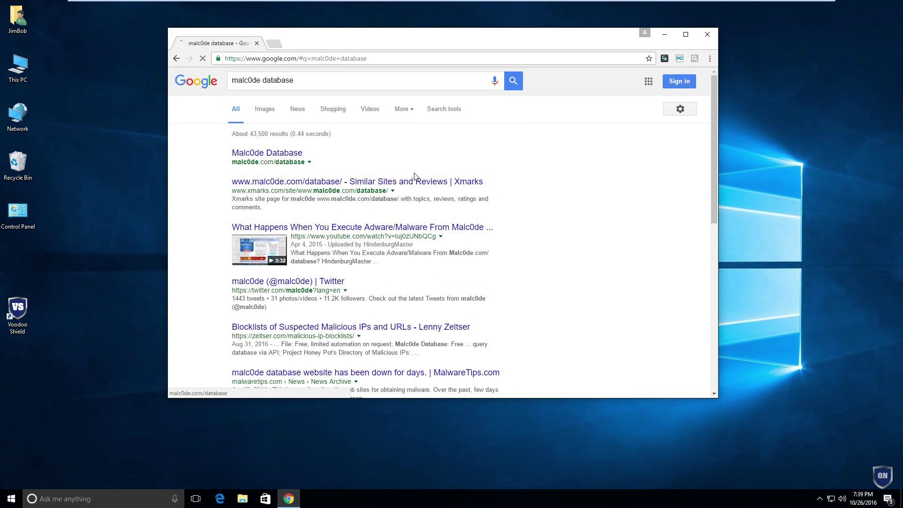
# Step: Copy the advance_pc_care_1.exe address and load it in a new tab to download it
pyautogui.scroll(-3, 296, 222)
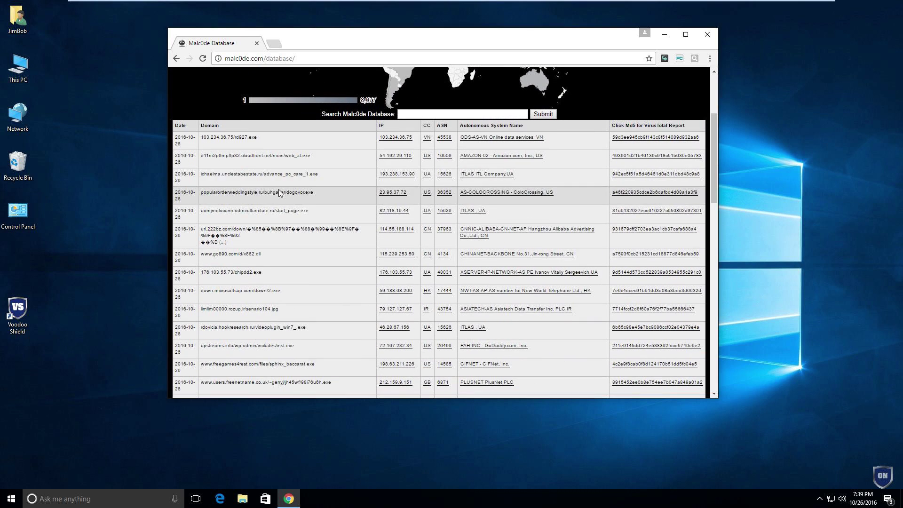
pyautogui.moveTo(323, 172); pyautogui.dragTo(212, 176)
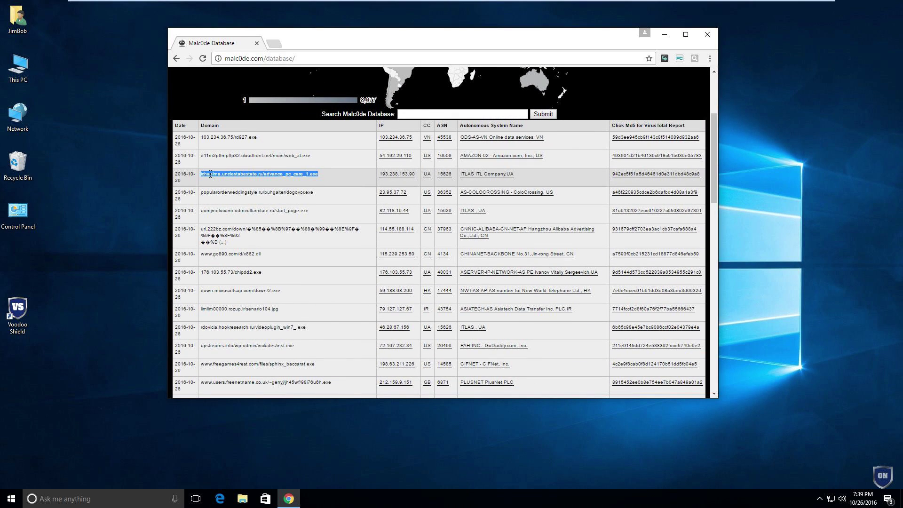
pyautogui.rightClick(213, 175)
pyautogui.click(243, 183)
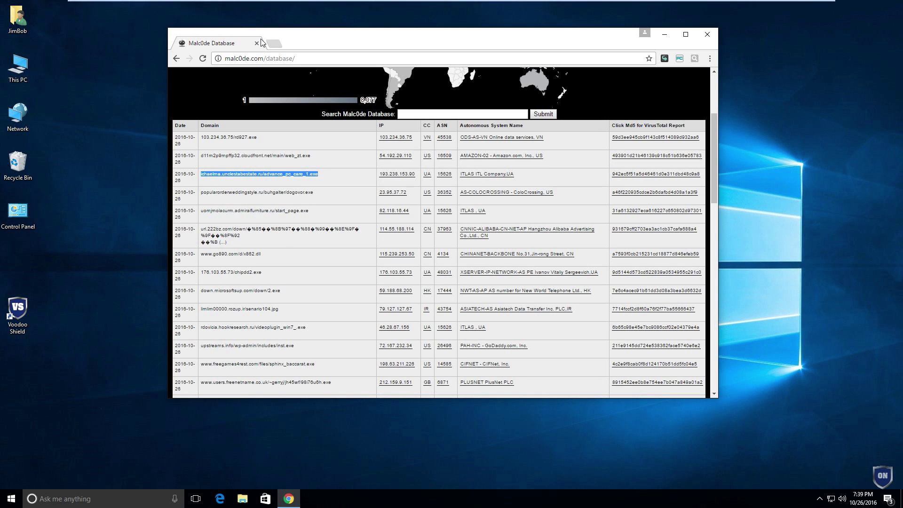
pyautogui.click(275, 43)
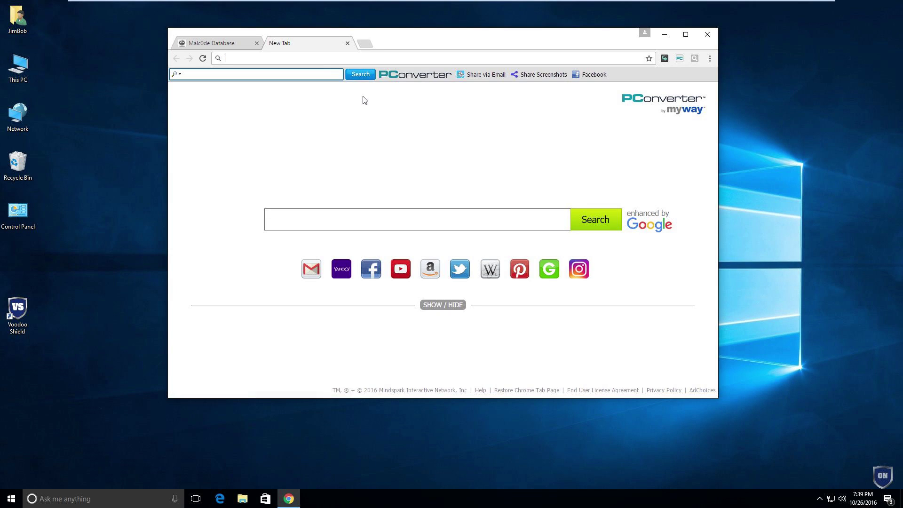
pyautogui.hotkey('ctrl', 'v')
pyautogui.press('Return')
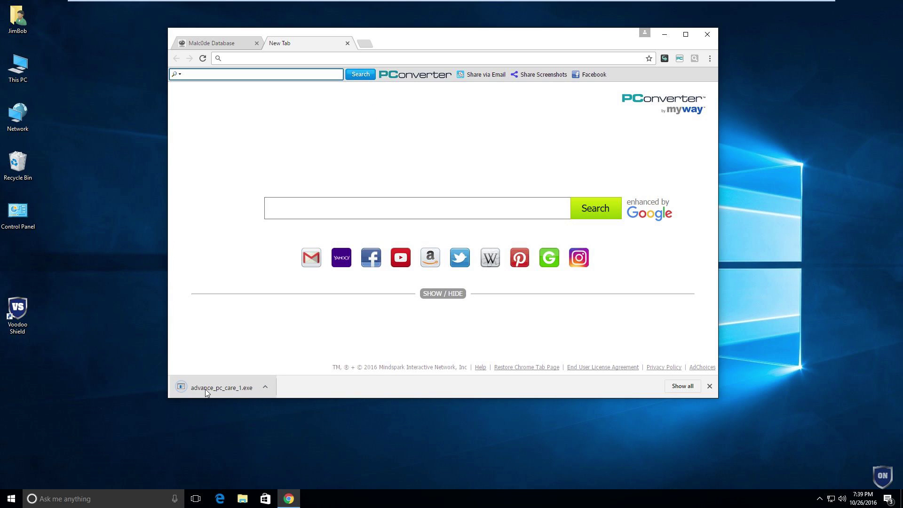
# Step: Run advance_pc_care_1.exe despite the SmartScreen unrecognized-app warning
pyautogui.click(206, 390)
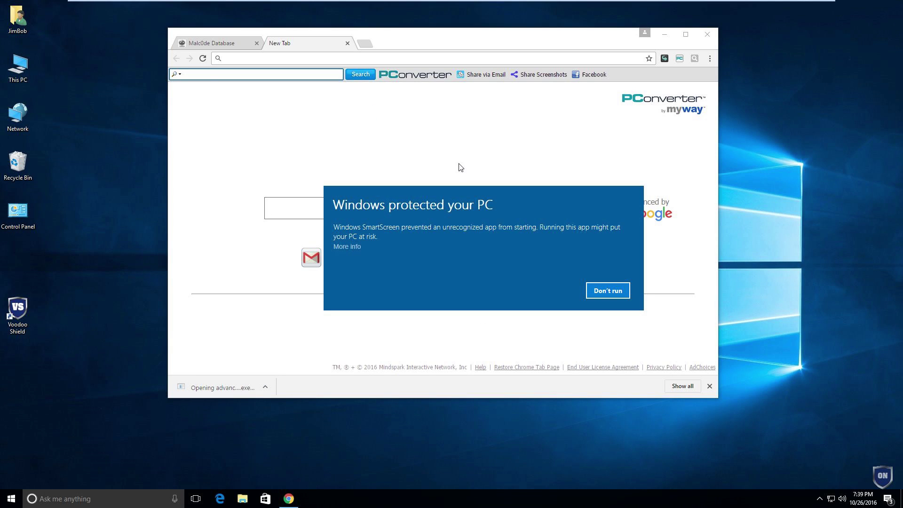
pyautogui.click(359, 246)
pyautogui.click(546, 290)
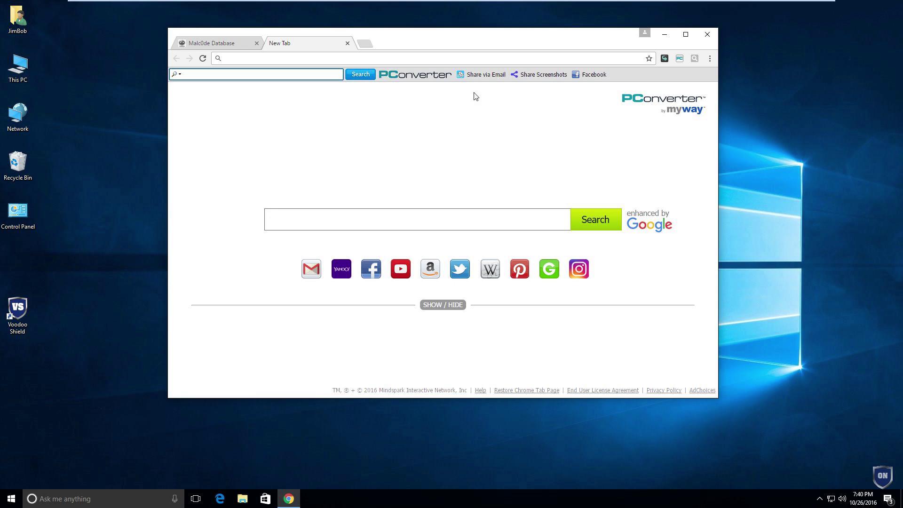
pyautogui.click(709, 58)
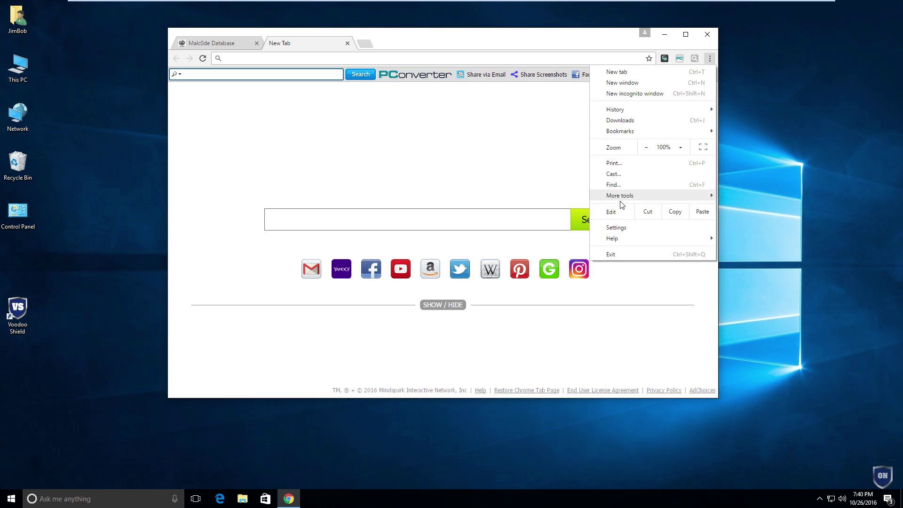
# Step: Download limlim00000.rozup.ir/senario104.jpg by pasting its address into a new tab
pyautogui.click(403, 137)
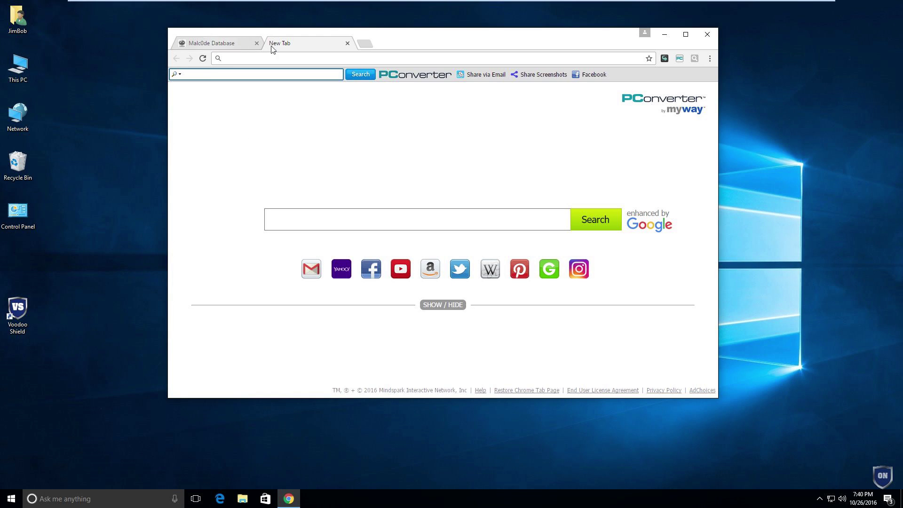
pyautogui.click(347, 43)
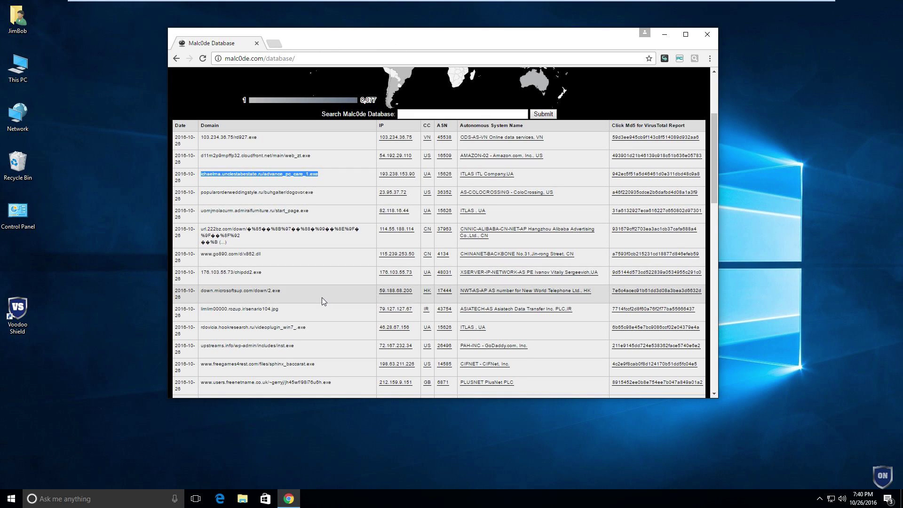
pyautogui.moveTo(278, 309); pyautogui.dragTo(200, 314)
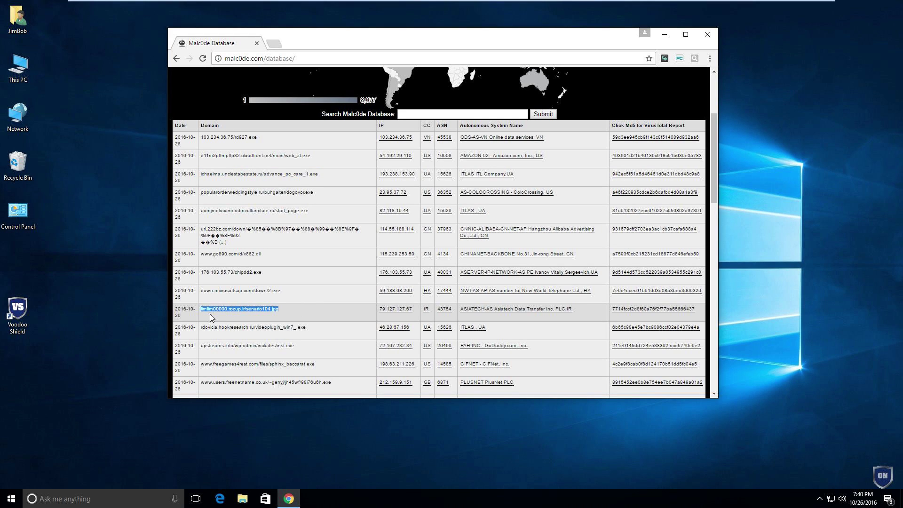
pyautogui.click(274, 43)
pyautogui.hotkey('ctrl', 'v')
pyautogui.press('Return')
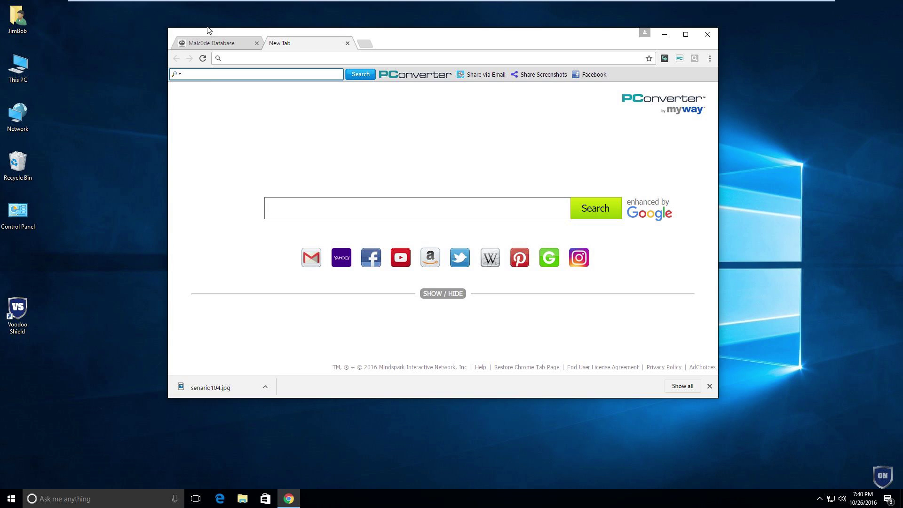
# Step: Download upstreams.info/wp-admin/includes/inst.exe by pasting its address into the new tab
pyautogui.click(219, 43)
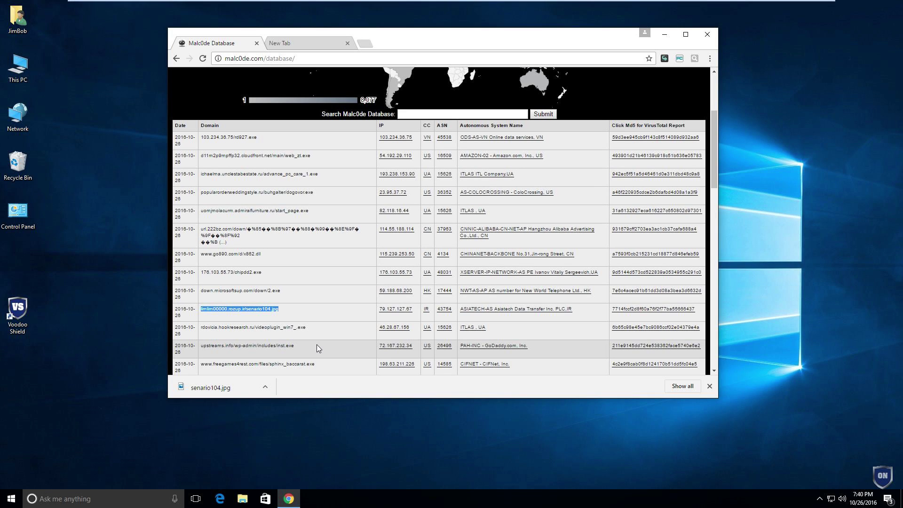
pyautogui.moveTo(316, 347); pyautogui.dragTo(203, 349)
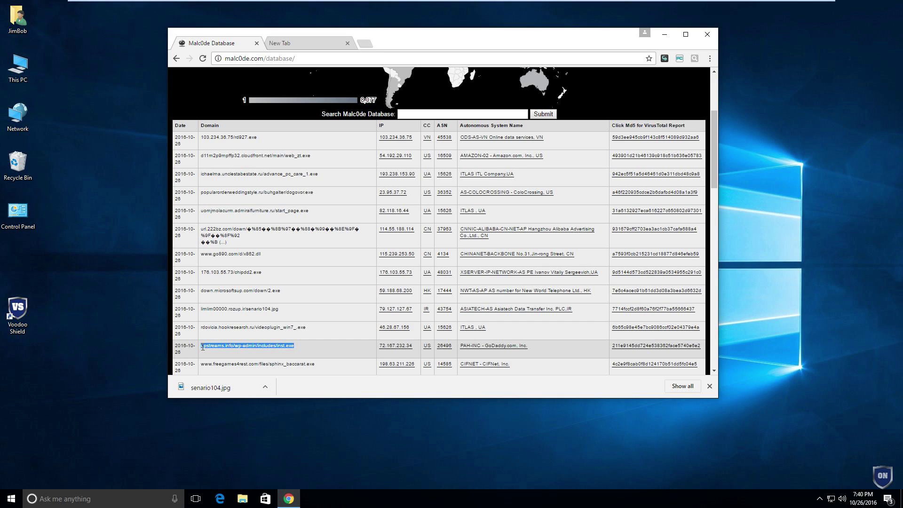
pyautogui.click(311, 40)
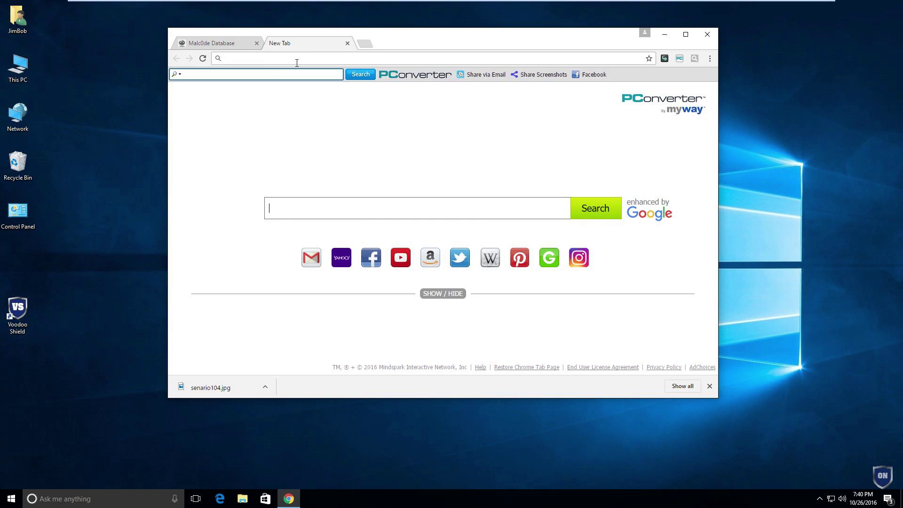
pyautogui.click(297, 58)
pyautogui.hotkey('ctrl', 'v')
pyautogui.press('Return')
# Step: Refuse to run the malicious inst.exe and return to the Malc0de Database page
pyautogui.click(205, 388)
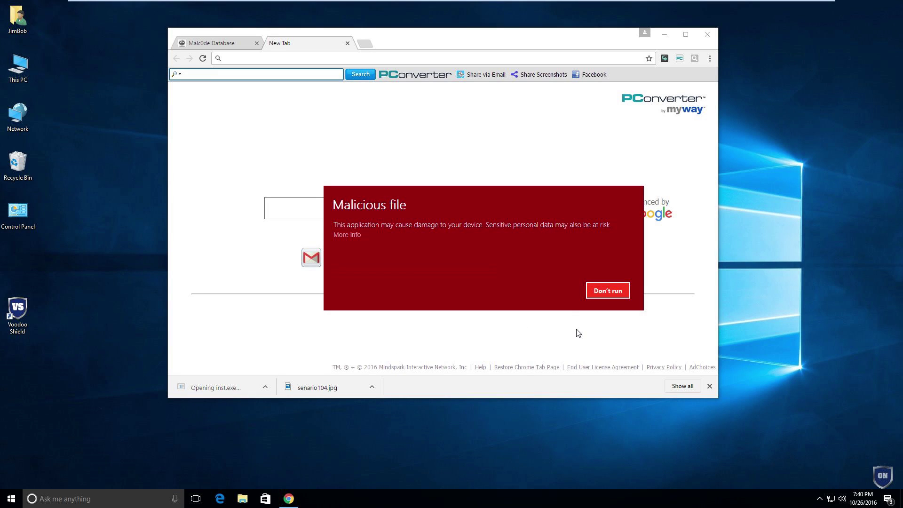
pyautogui.click(346, 234)
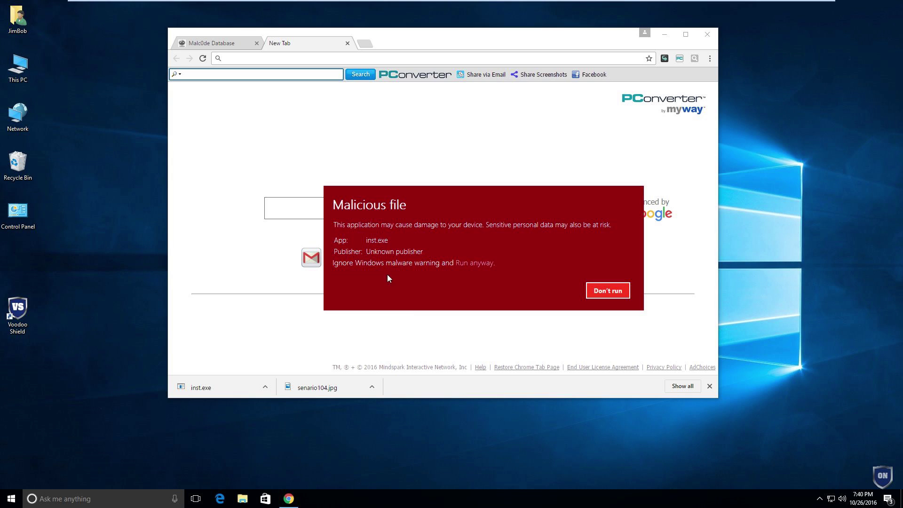
pyautogui.click(595, 290)
pyautogui.hotkey('ctrl', 'Tab')
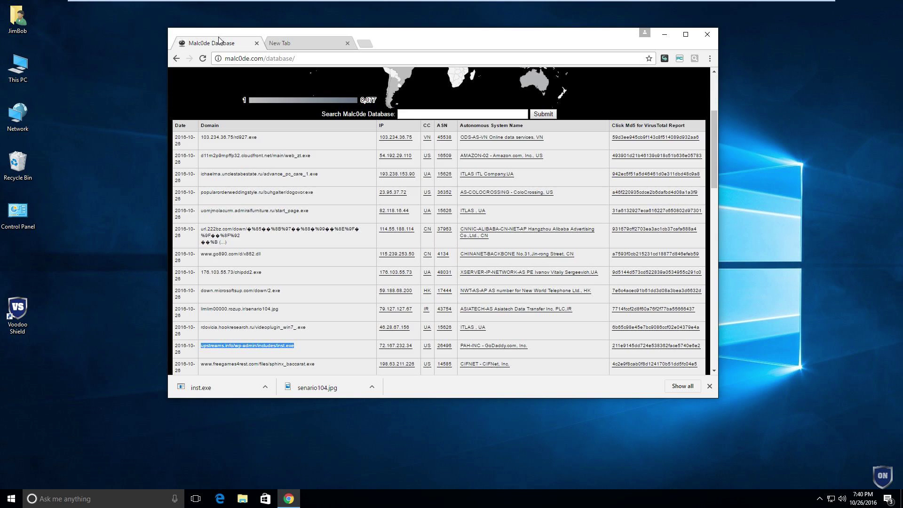
# Step: Download 103.234.36.75/rd927.exe by pasting its address into the new tab
pyautogui.scroll(-1, 286, 266)
pyautogui.scroll(-3, 285, 266)
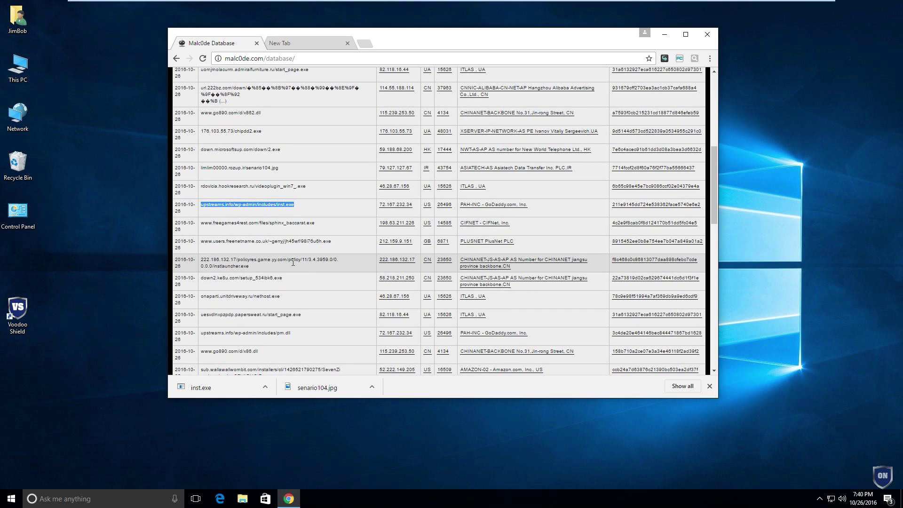
pyautogui.moveTo(292, 301); pyautogui.dragTo(220, 296)
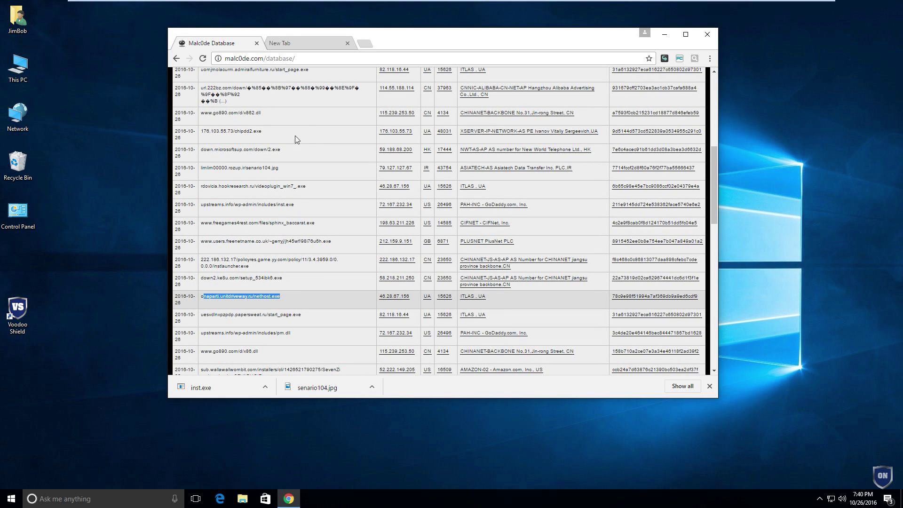
pyautogui.scroll(6, 292, 155)
pyautogui.scroll(-1, 259, 273)
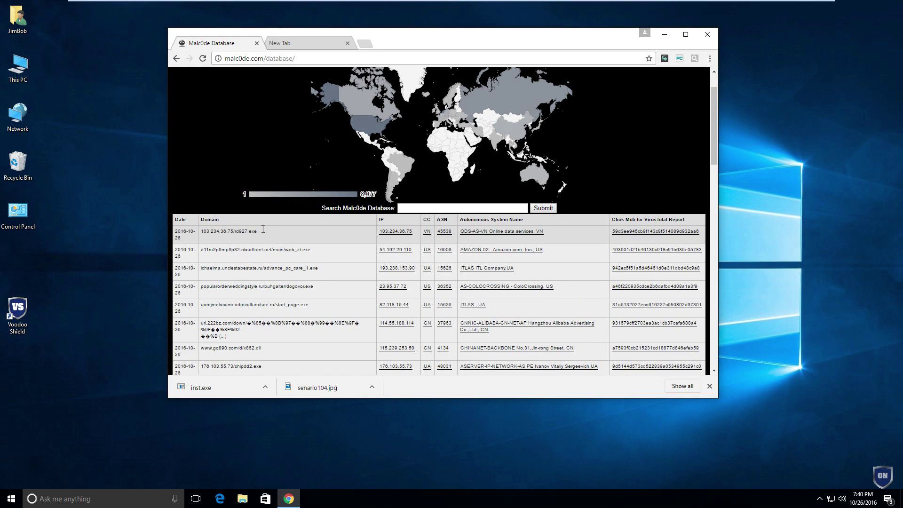
pyautogui.moveTo(262, 229); pyautogui.dragTo(195, 234)
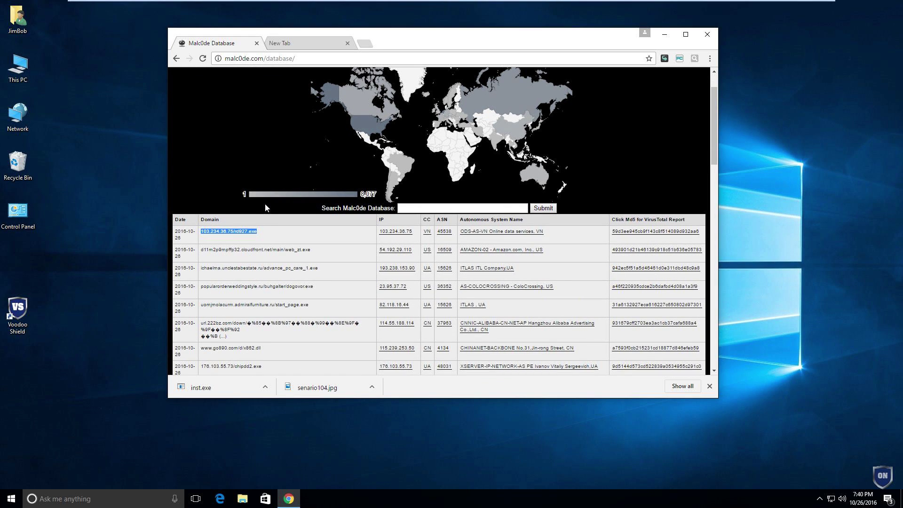
pyautogui.click(277, 43)
pyautogui.hotkey('ctrl', 'v')
pyautogui.press('Return')
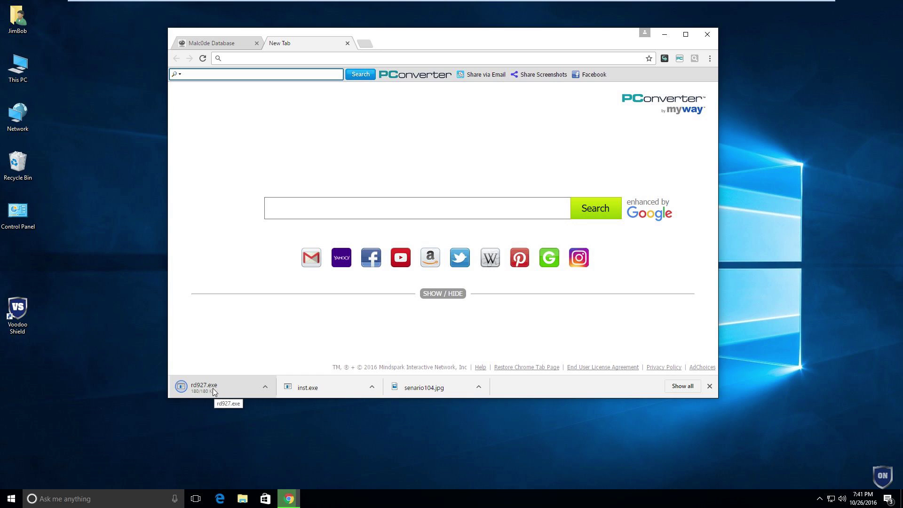
# Step: Run rd927.exe anyway and dismiss VoodooShield's threat block notice
pyautogui.click(213, 388)
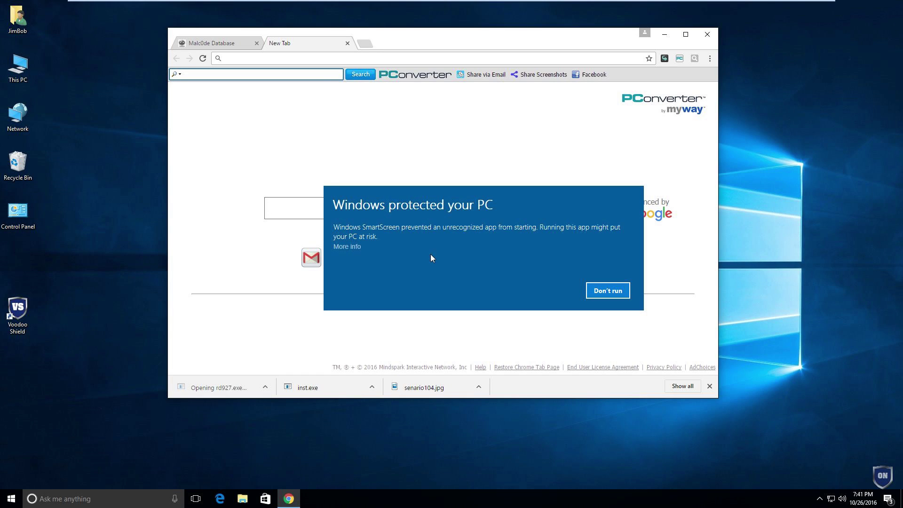
pyautogui.click(547, 295)
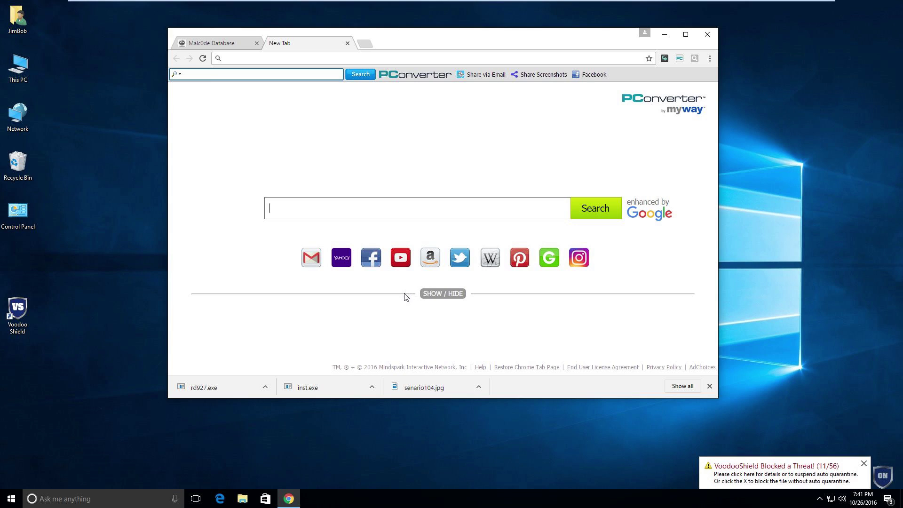
pyautogui.click(863, 463)
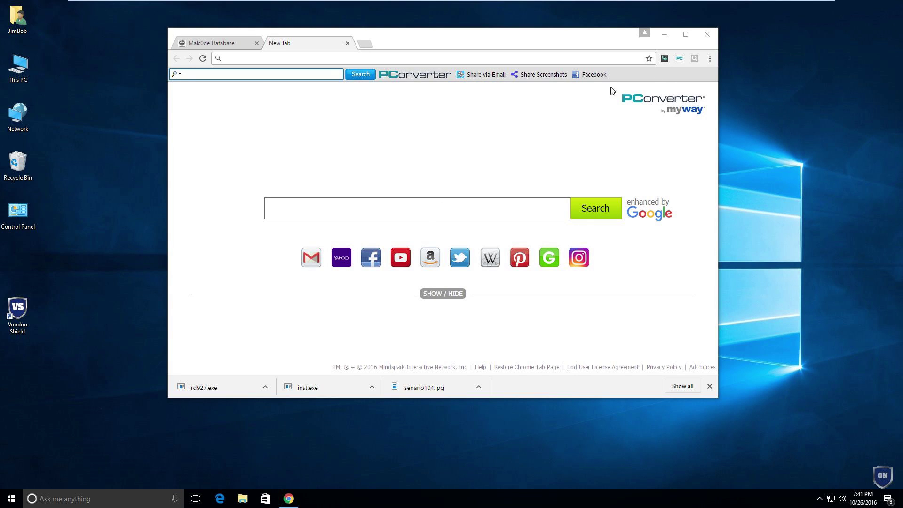
# Step: Close Chrome and exit VMware full-screen so the Windows 10 x64 VM shows windowed
pyautogui.click(702, 35)
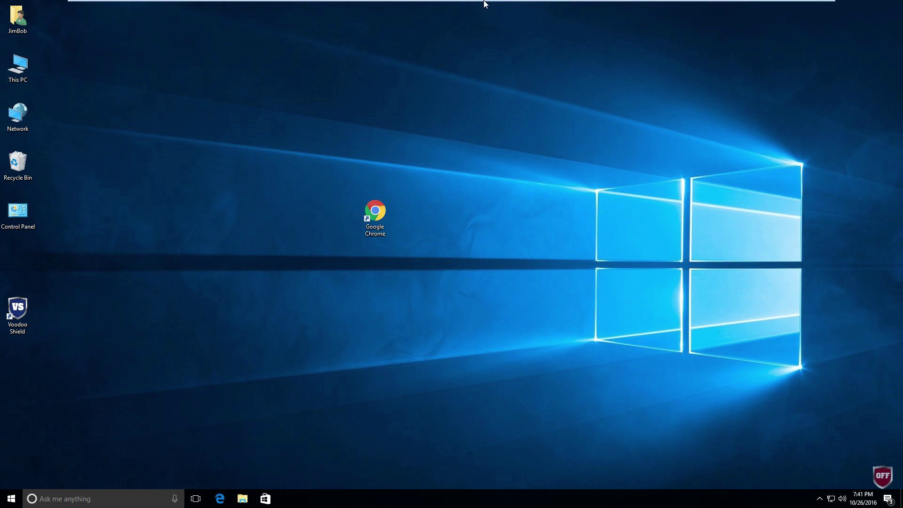
pyautogui.moveTo(486, 1)
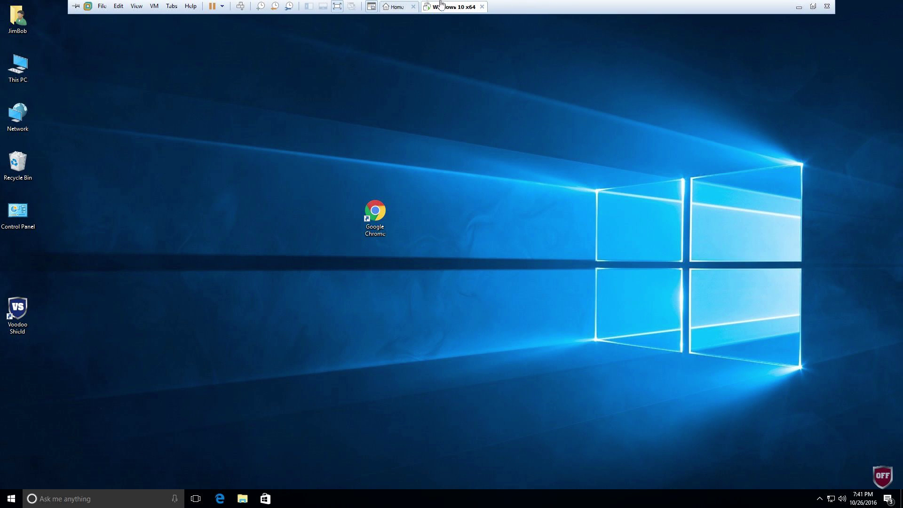
pyautogui.click(813, 6)
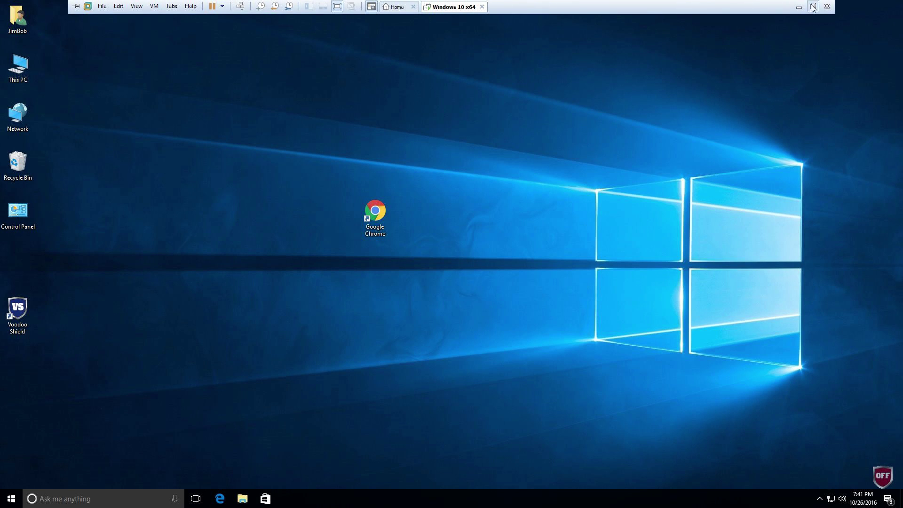